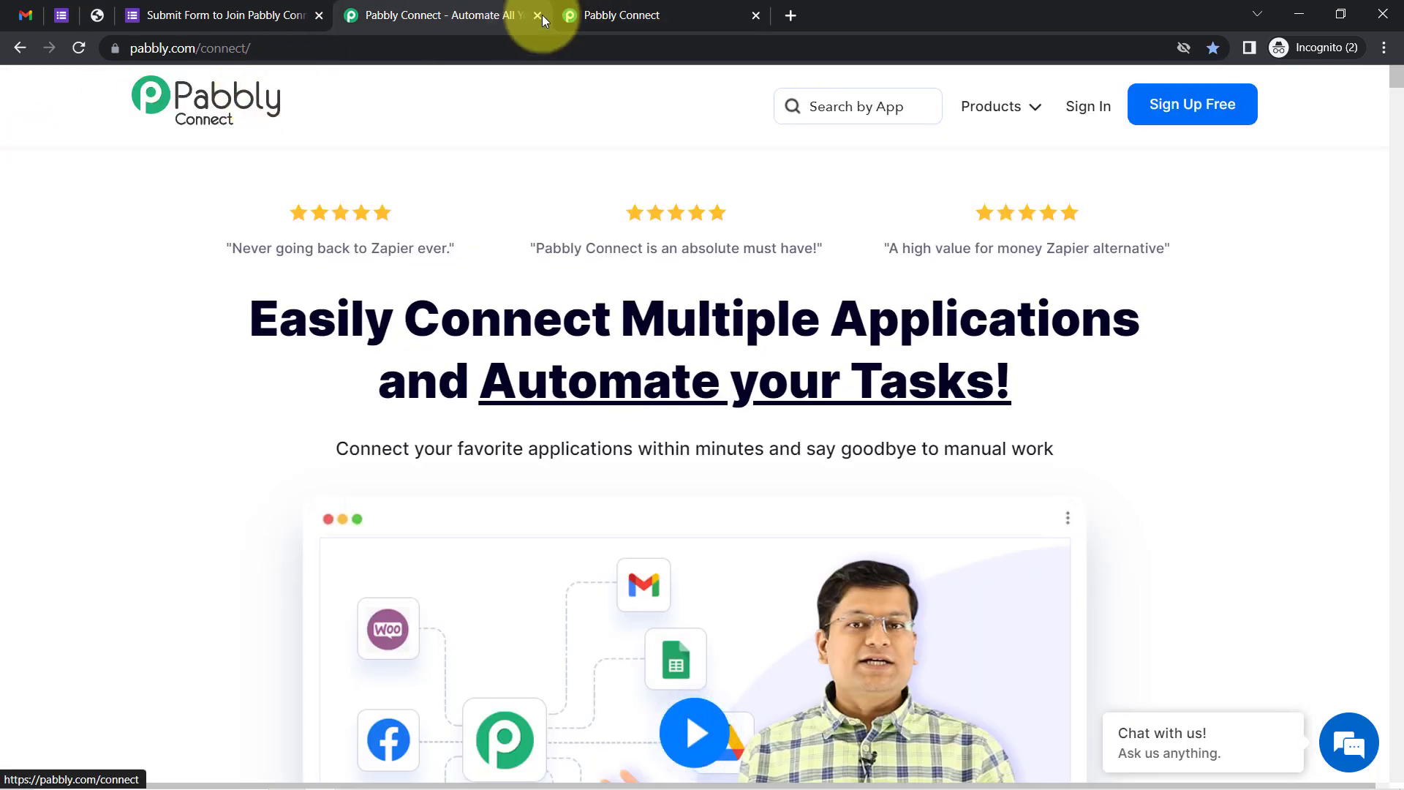
From the connect.pabbly.com dashboard, start a new workflow to bring up the Create Workflow dialog
{"action": "left_click", "coordinate": [631, 6]}
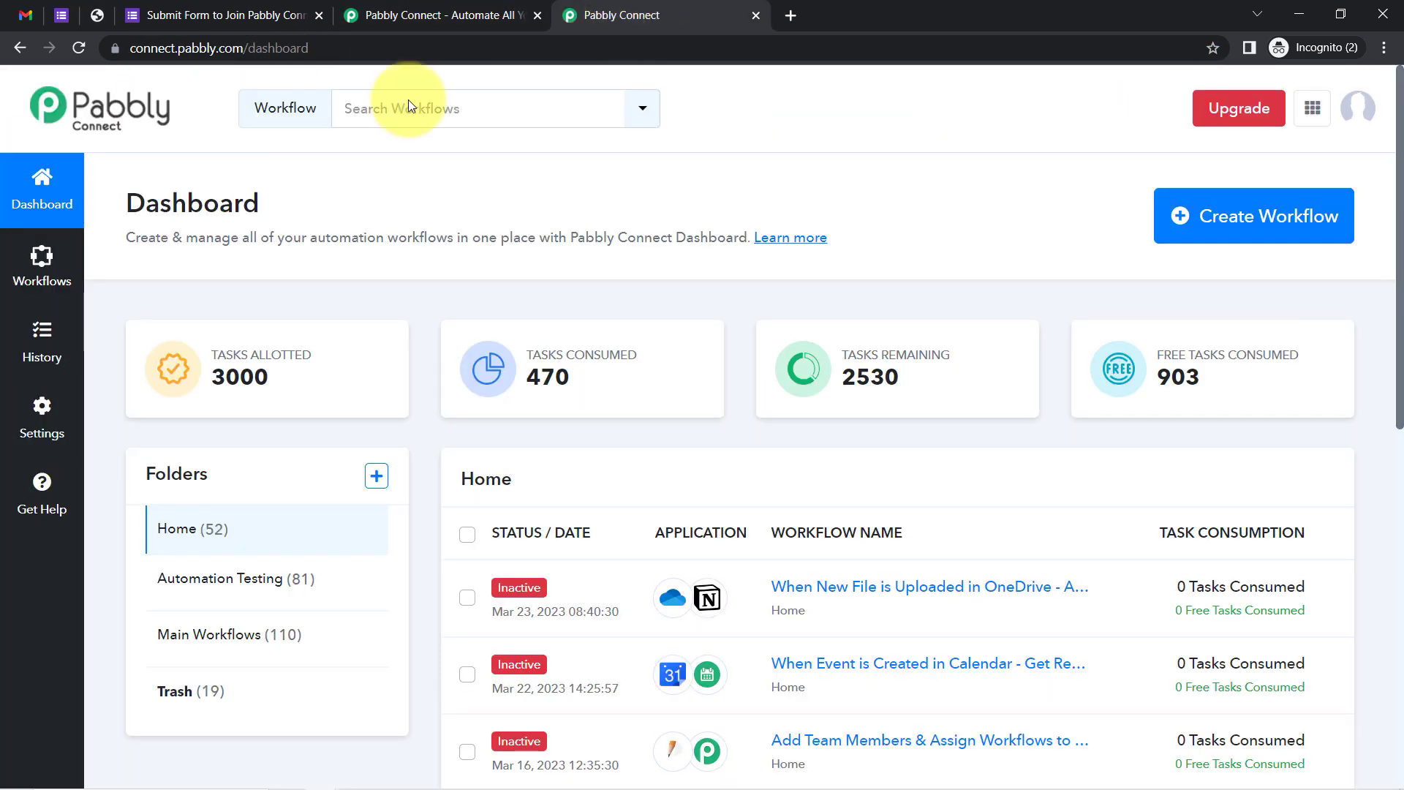
{"action": "left_click_drag", "start_coordinate": [171, 202], "coordinate": [656, 229]}
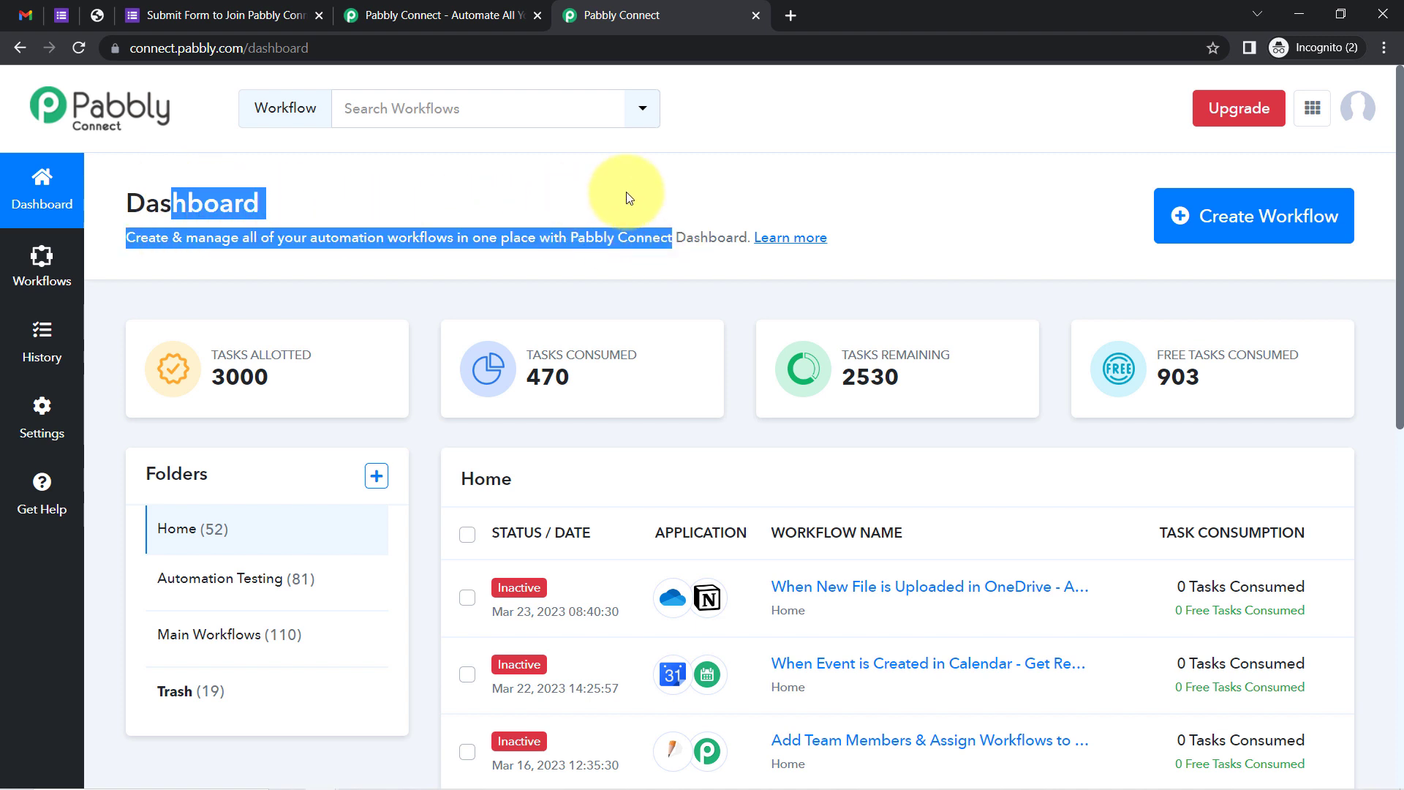
{"action": "left_click", "coordinate": [409, 14]}
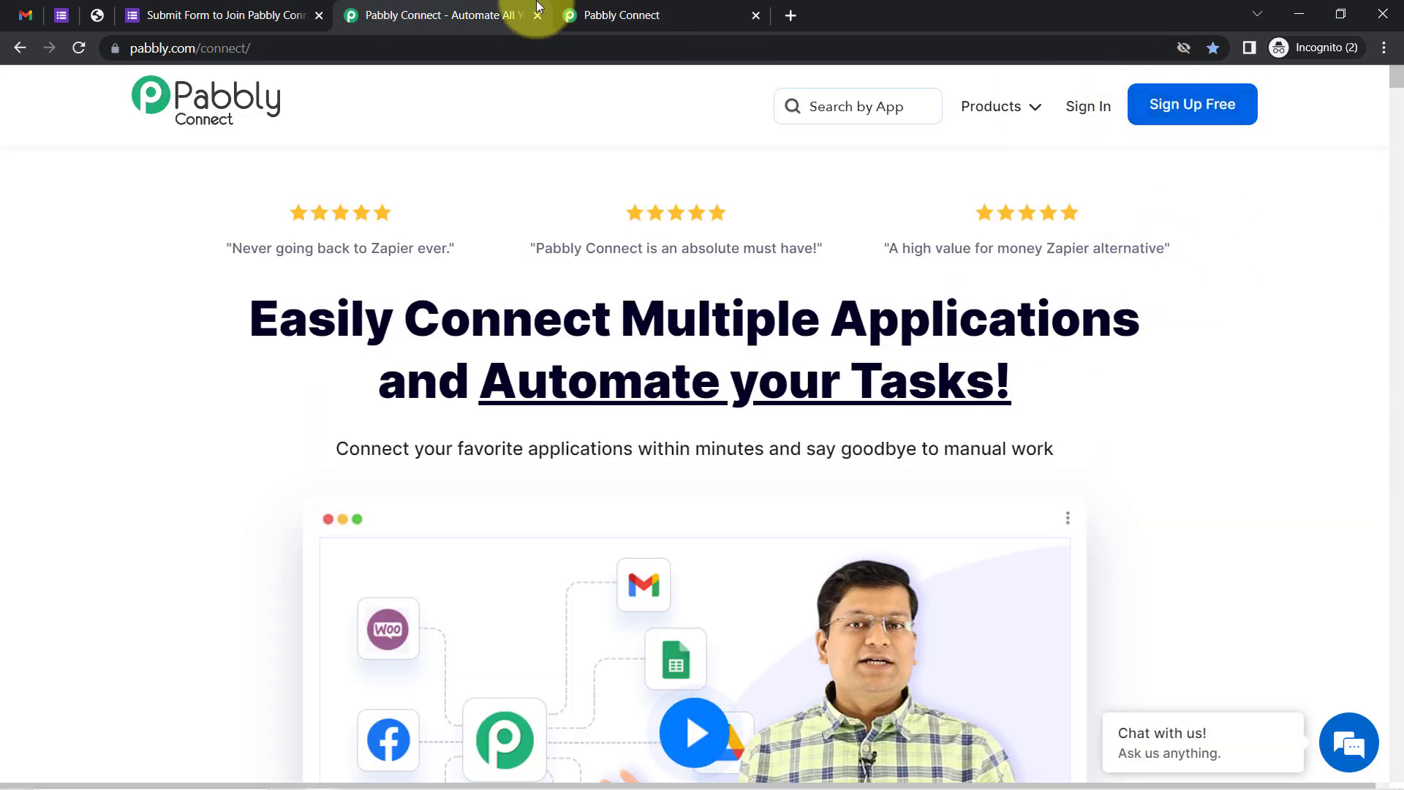
{"action": "left_click", "coordinate": [658, 15]}
{"action": "left_click", "coordinate": [1216, 220]}
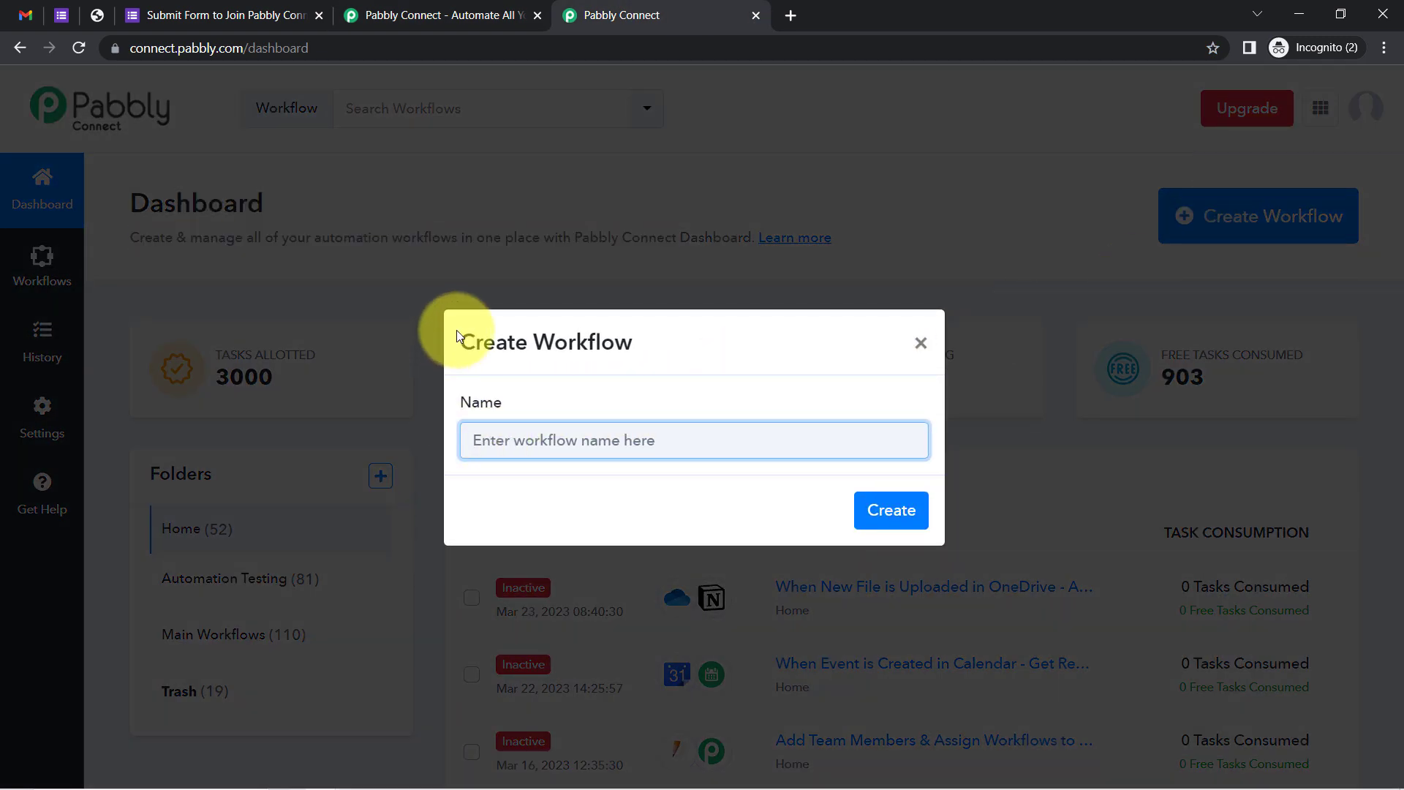
Name the workflow 'When User Submitted the Google Forms - Send Invitation Email to Join the Community' and create it
{"action": "left_click_drag", "start_coordinate": [496, 342], "coordinate": [654, 341]}
{"action": "left_click", "coordinate": [540, 442]}
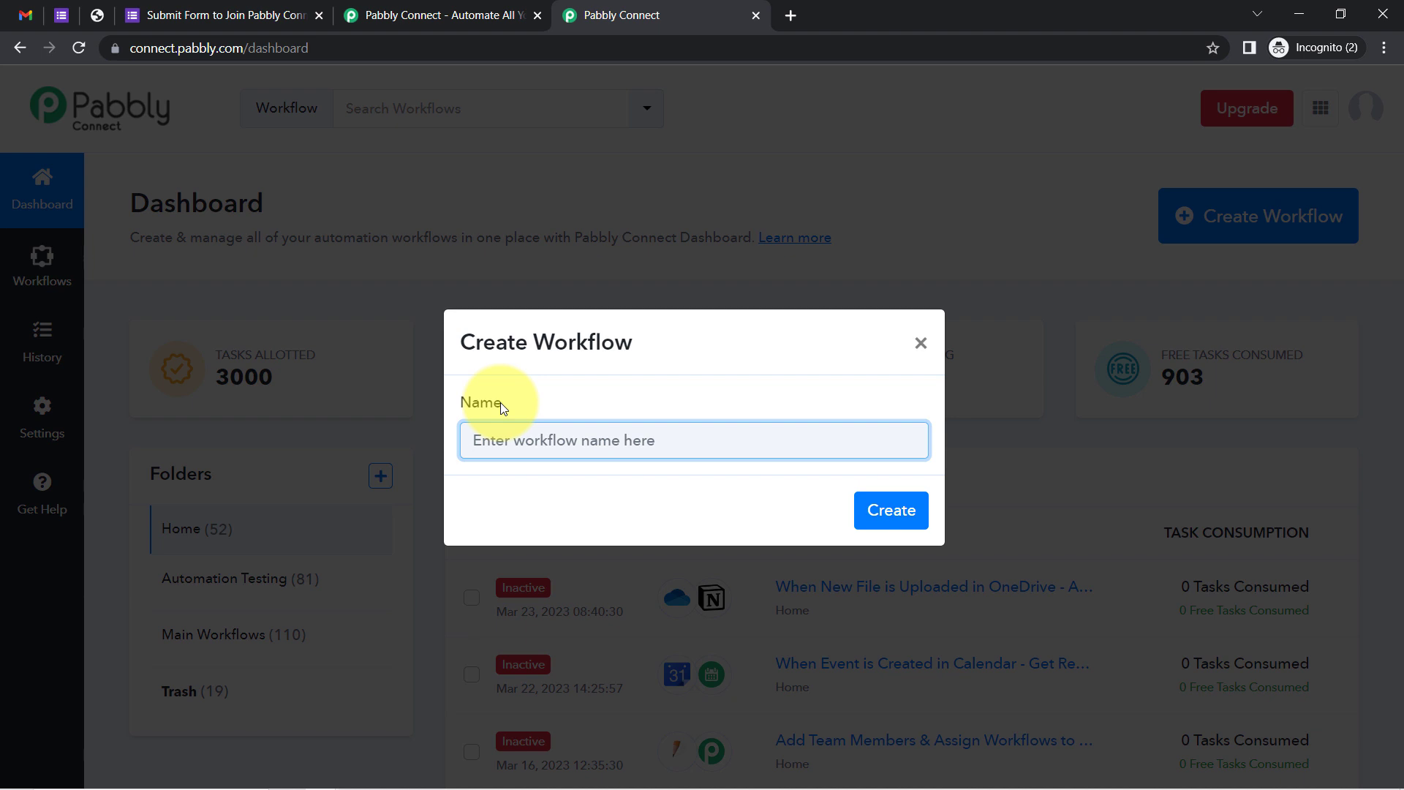
{"action": "type", "text": "When User Su"}
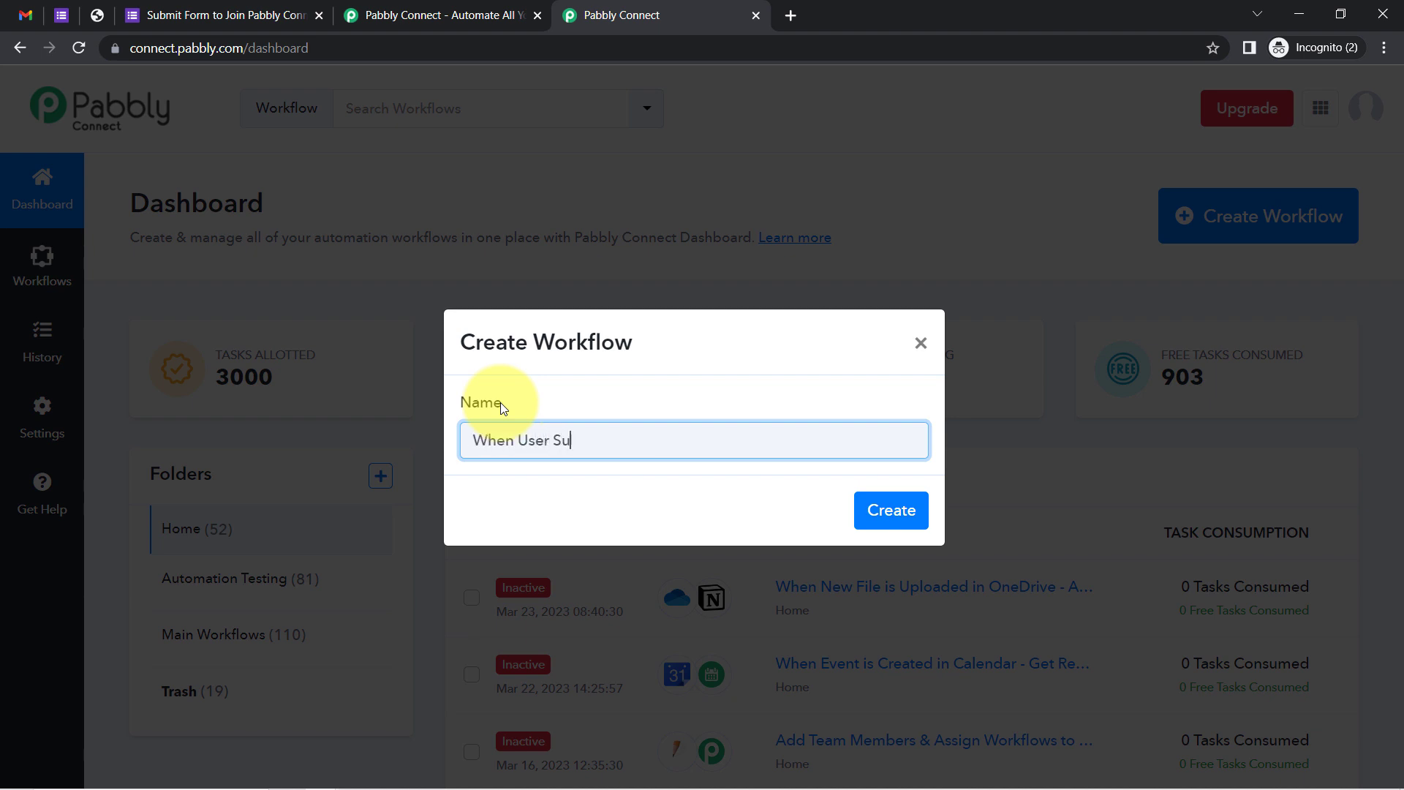
{"action": "type", "text": "bmitted the Google Froms"}
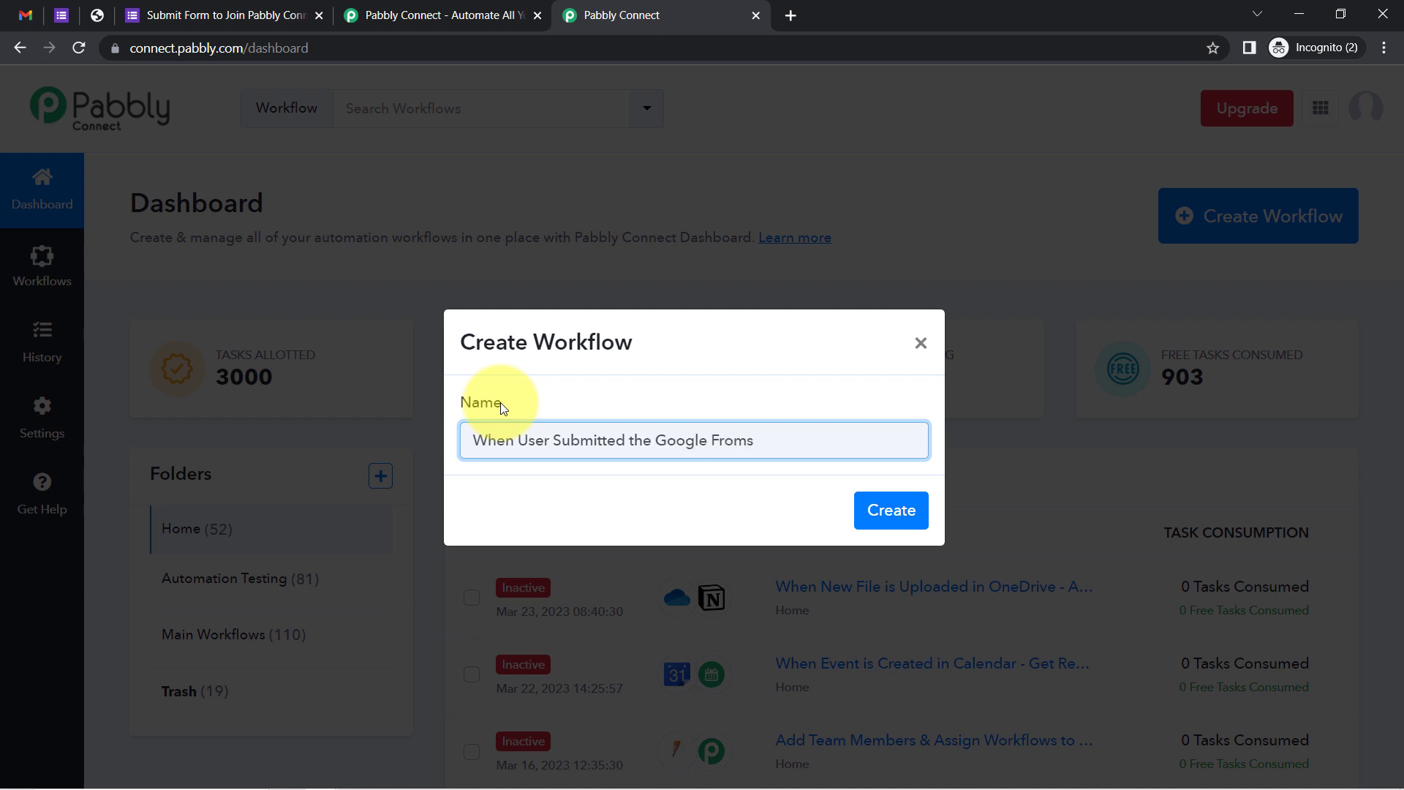
{"action": "key", "text": "BackSpace"}
{"action": "key", "text": "BackSpace"}
{"action": "key", "text": "BackSpace"}
{"action": "key", "text": "BackSpace"}
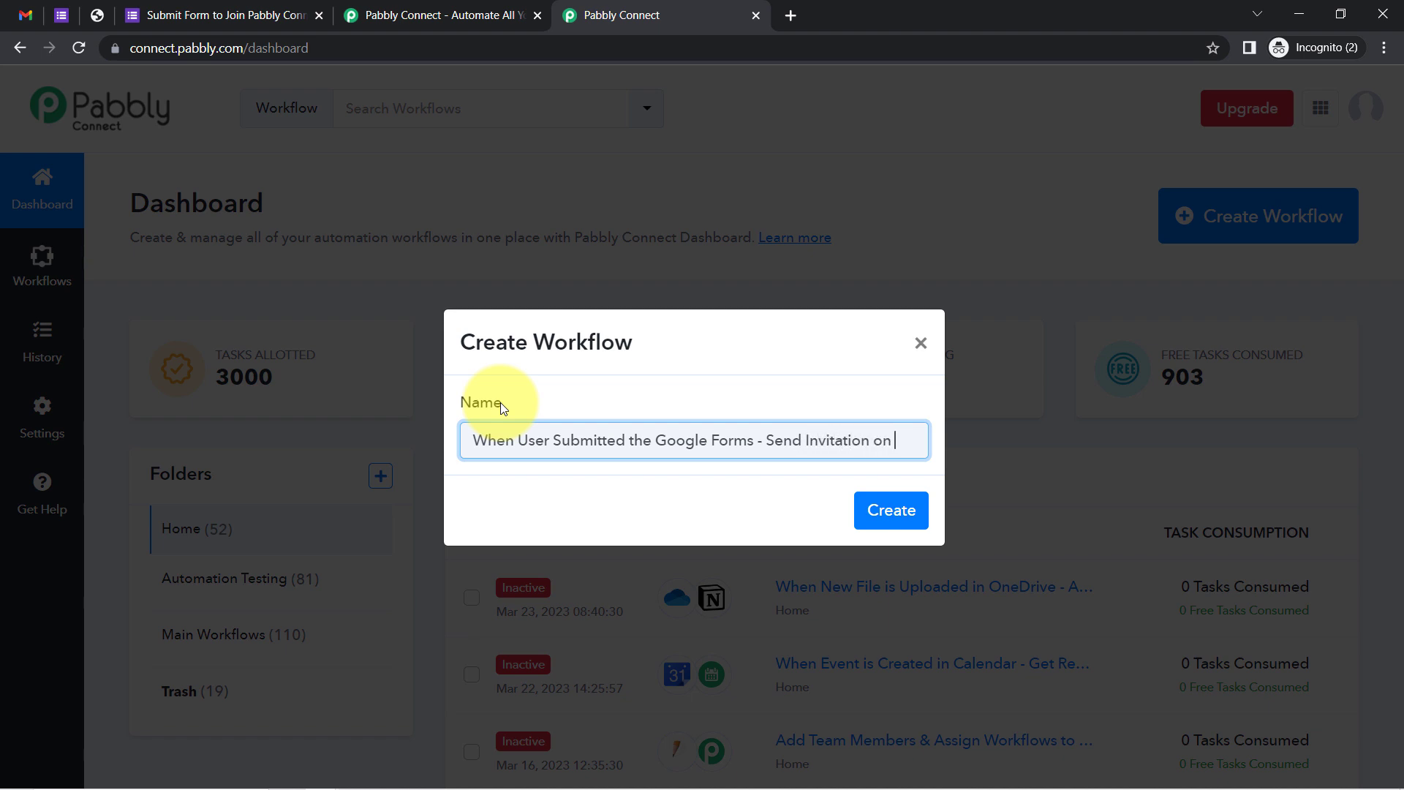
{"action": "type", "text": "Email to J"}
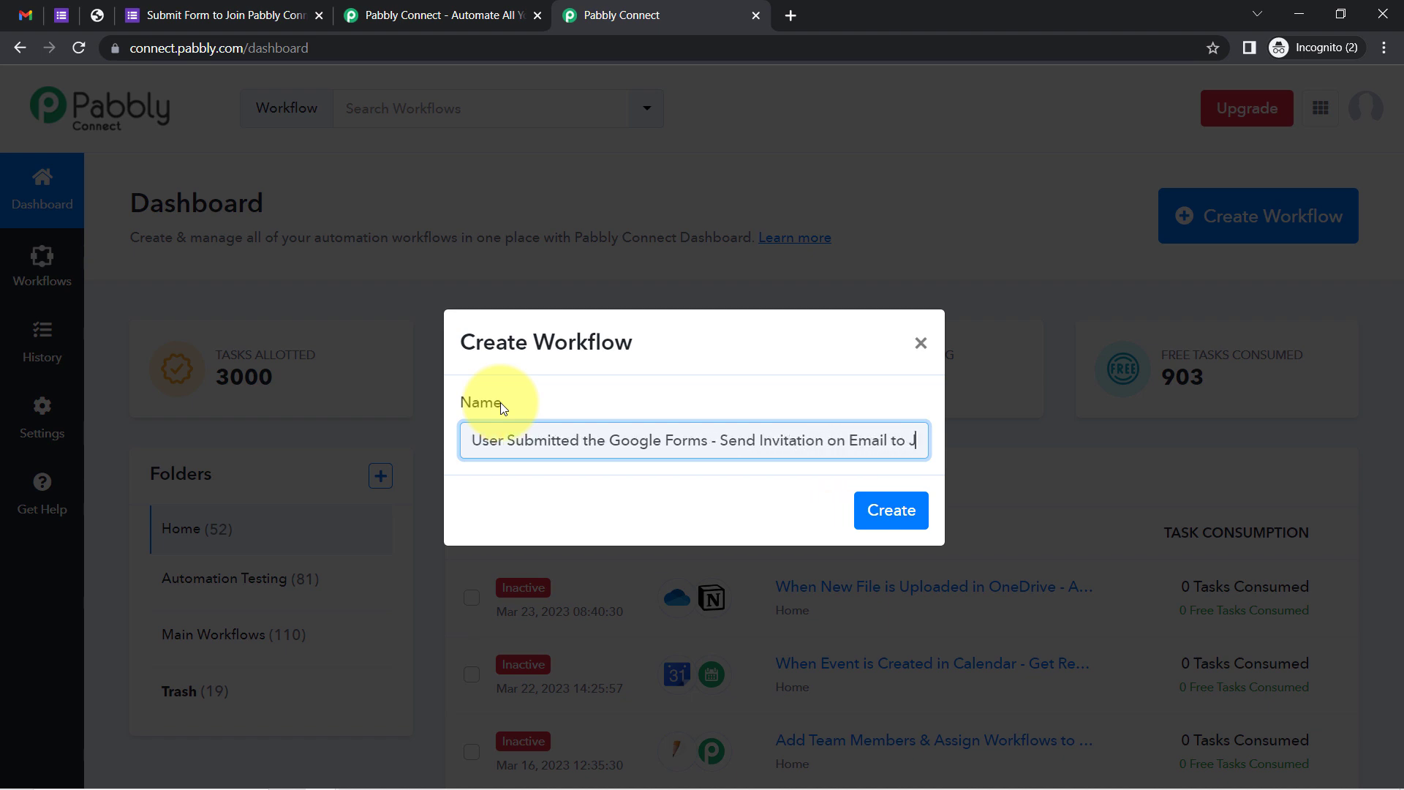
{"action": "type", "text": "oin thr Com"}
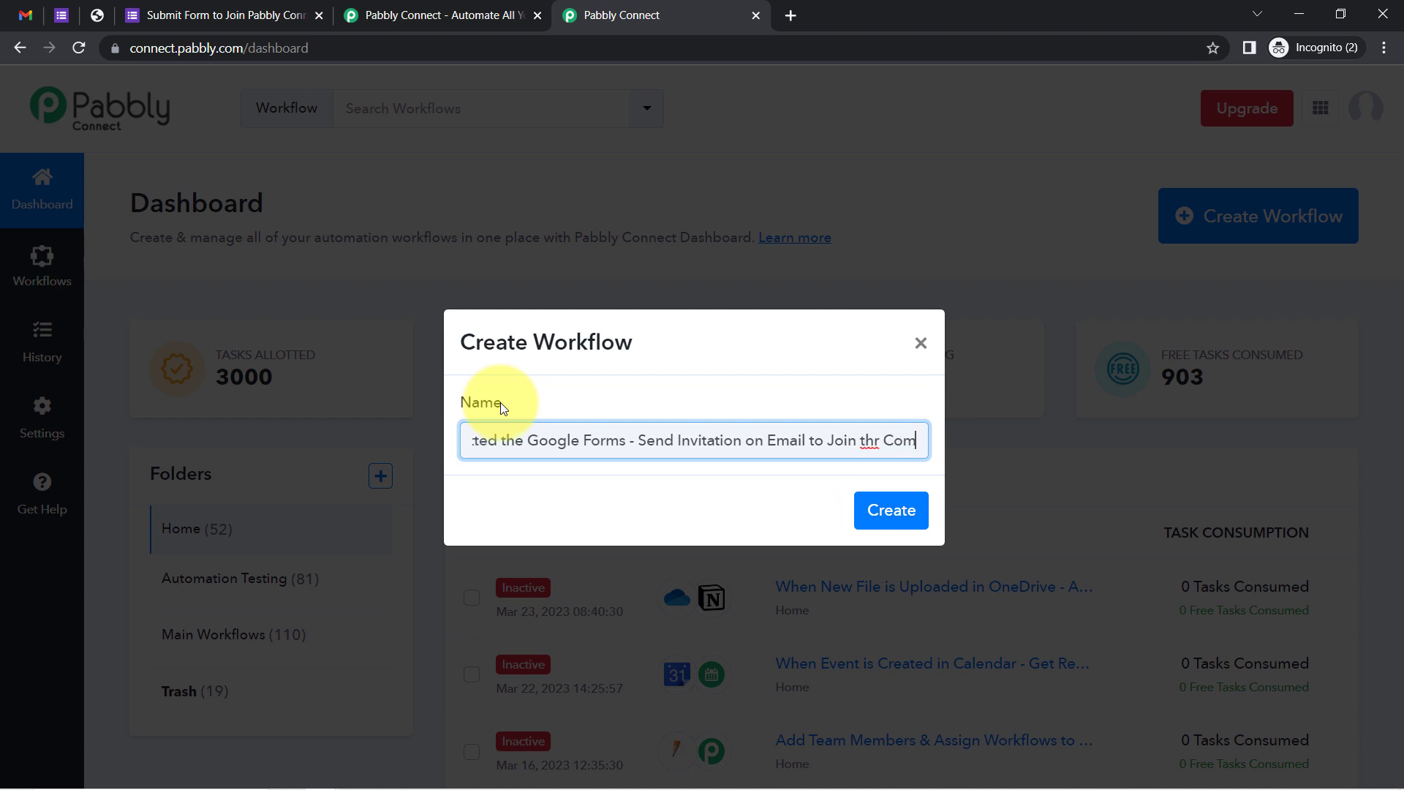
{"action": "type", "text": "munity"}
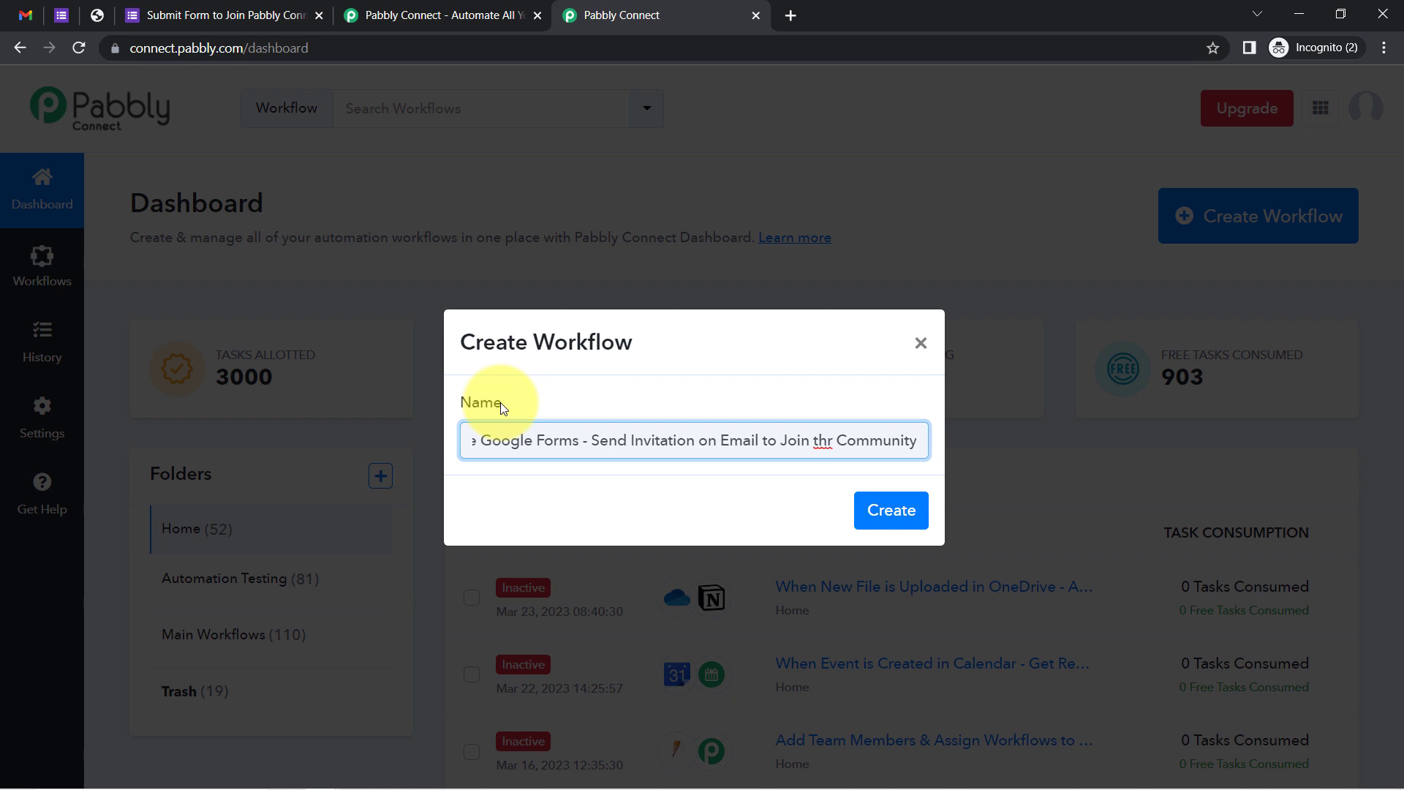
{"action": "key", "text": "Delete"}
{"action": "type", "text": "e"}
{"action": "key", "text": "Return"}
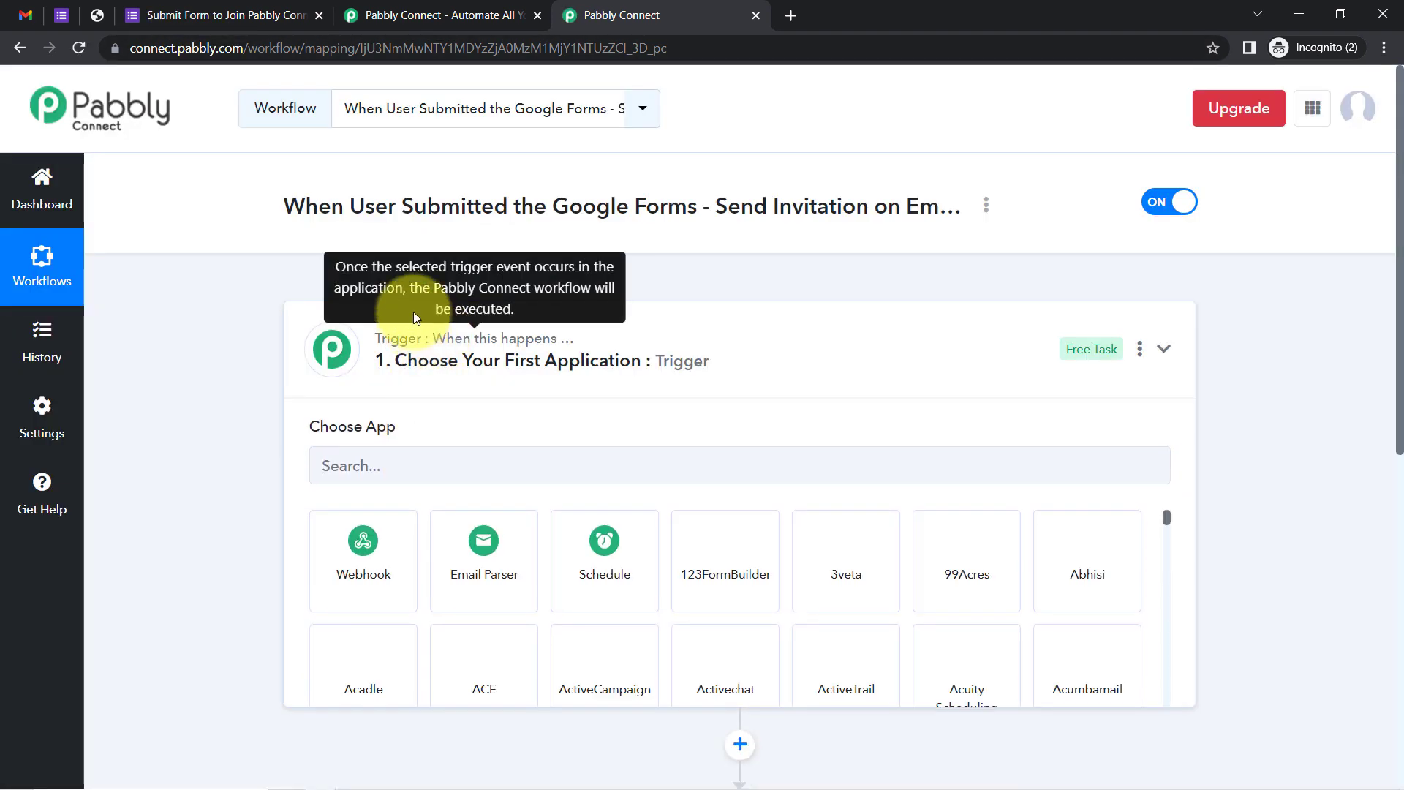
Set Google Forms as the workflow's trigger app
{"action": "left_click", "coordinate": [439, 329]}
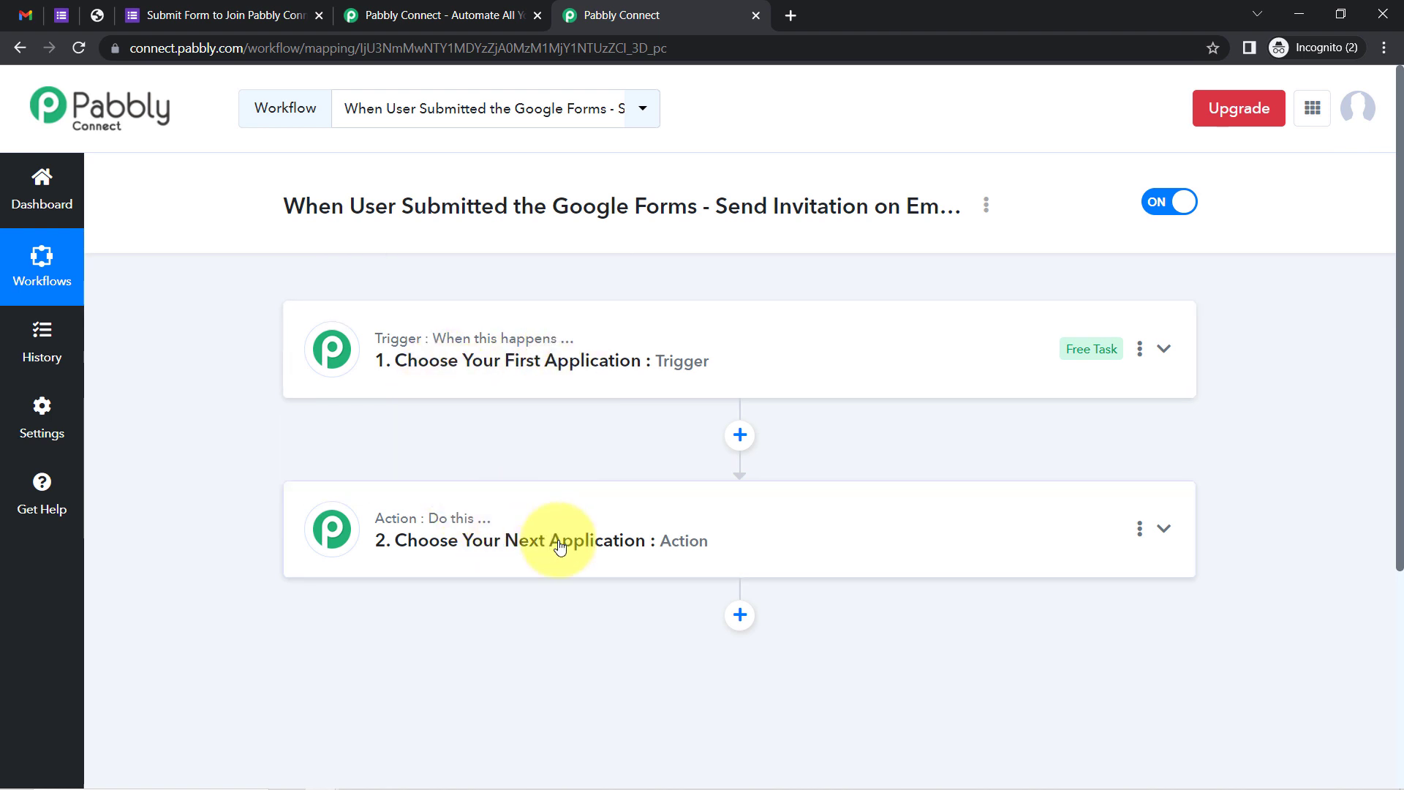
{"action": "left_click", "coordinate": [533, 365]}
{"action": "left_click", "coordinate": [472, 365]}
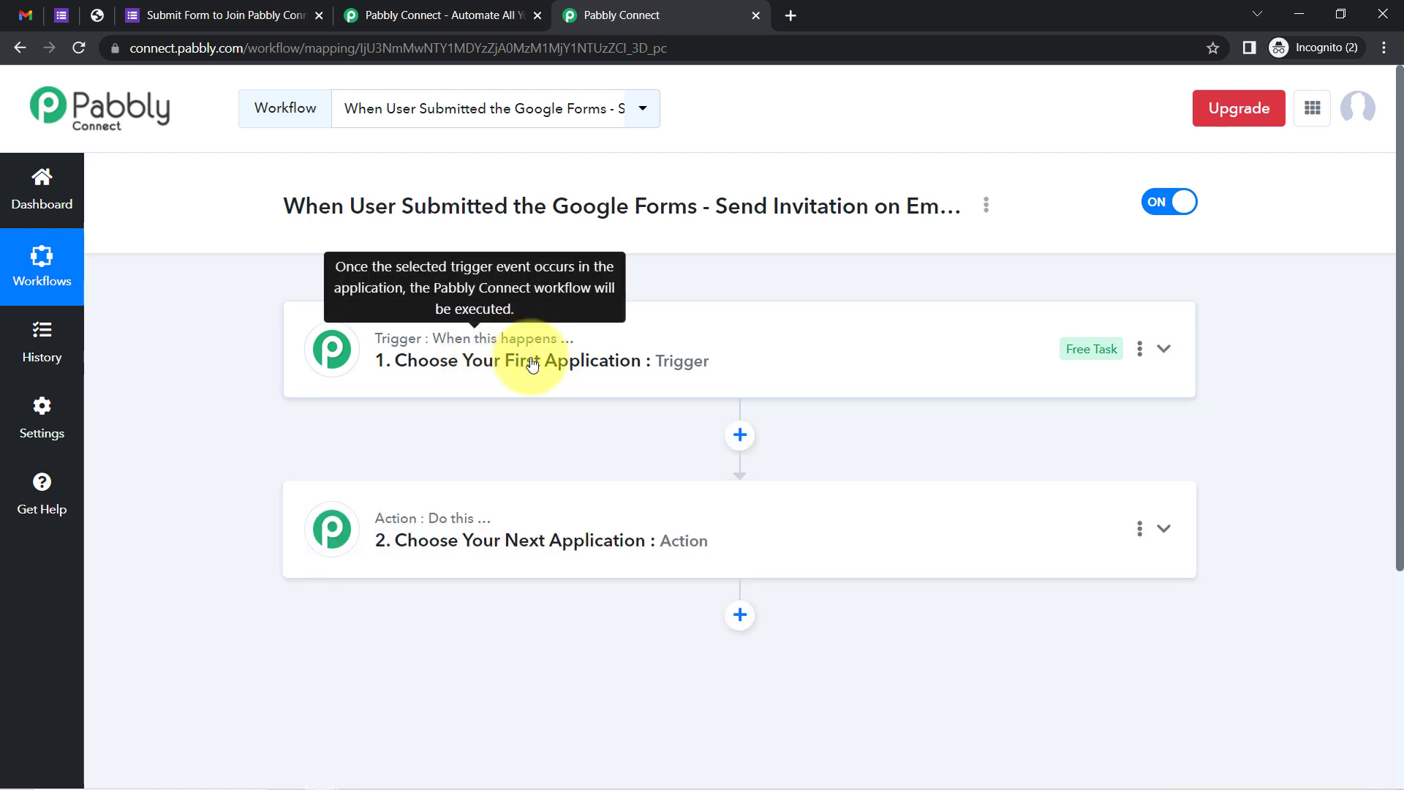
{"action": "left_click", "coordinate": [459, 538]}
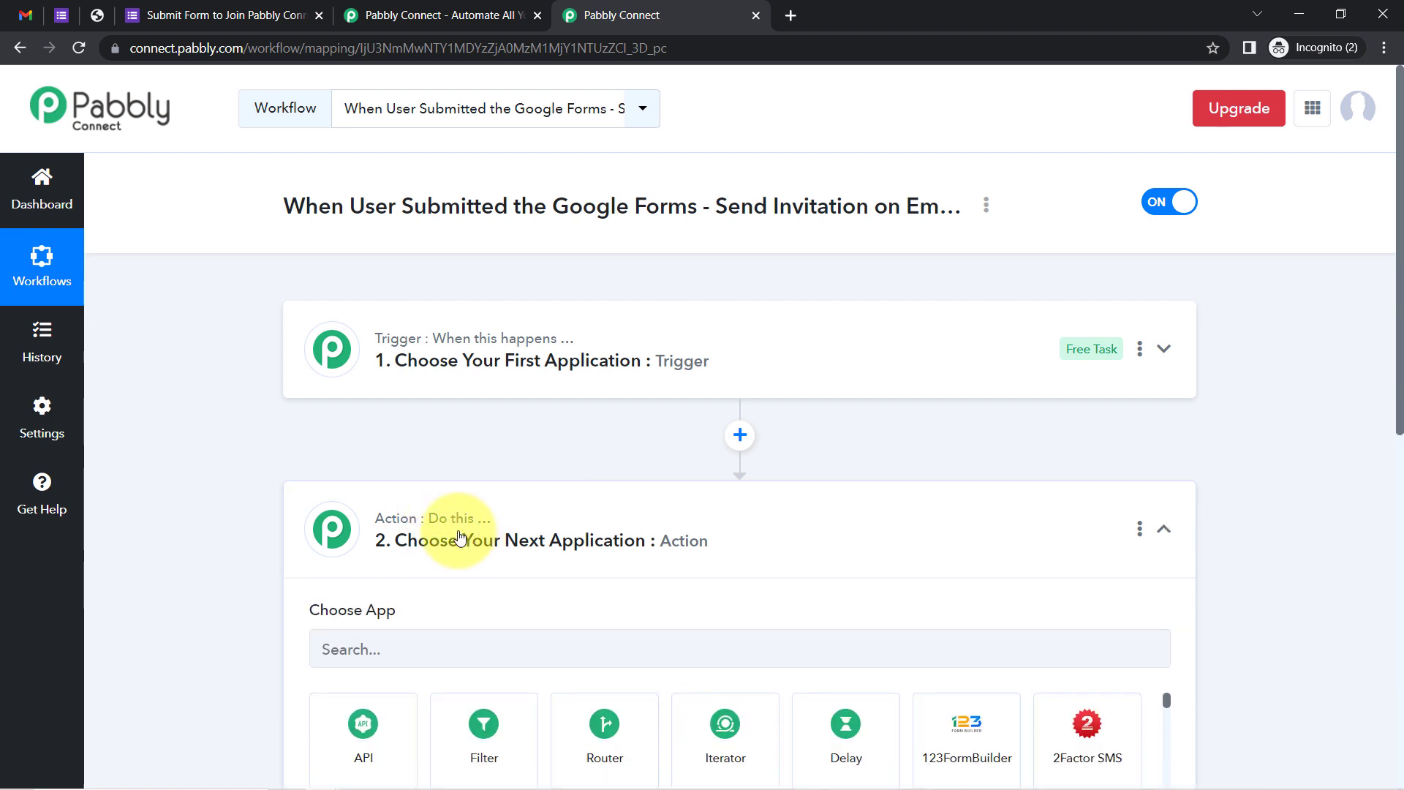
{"action": "left_click", "coordinate": [627, 540]}
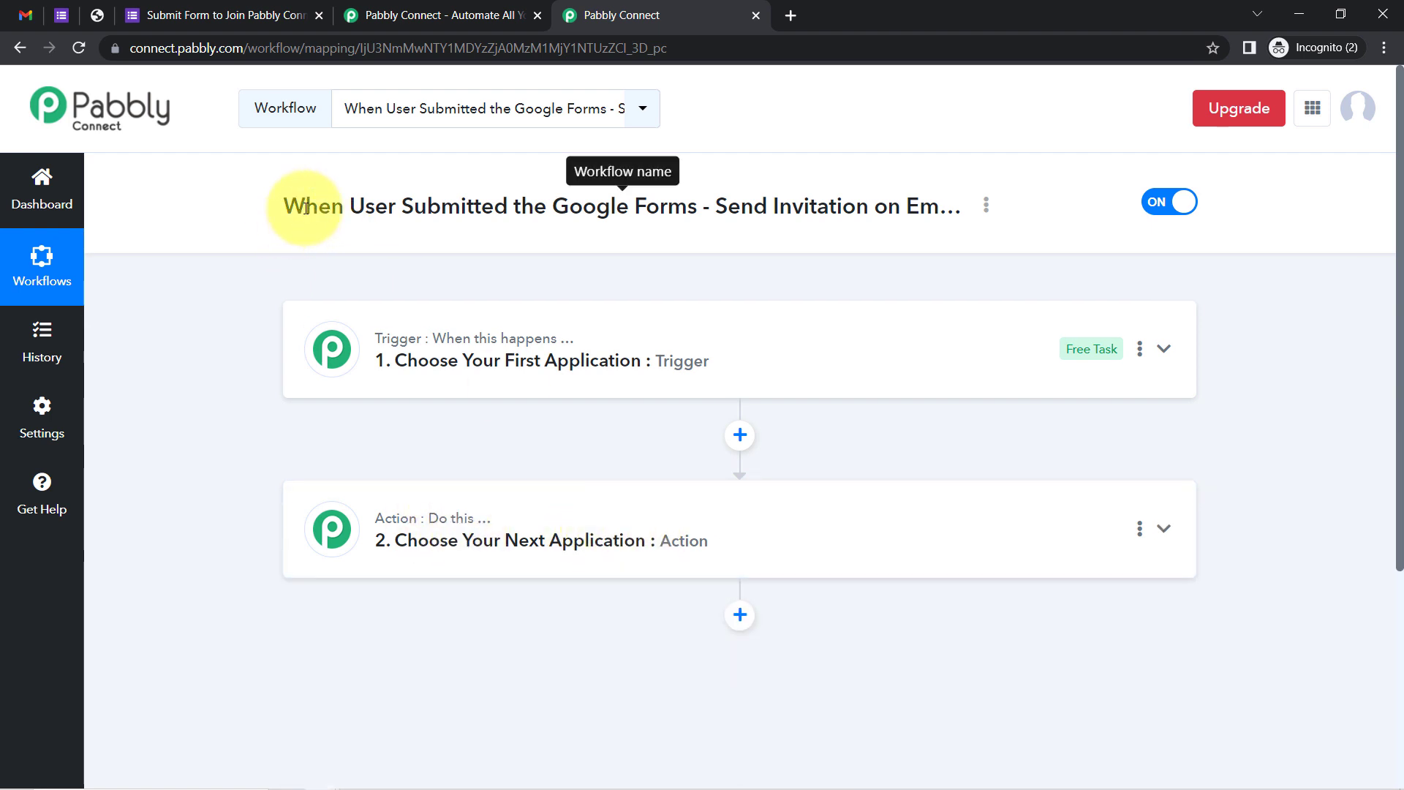
{"action": "left_click_drag", "start_coordinate": [306, 208], "coordinate": [865, 206]}
{"action": "left_click", "coordinate": [490, 373]}
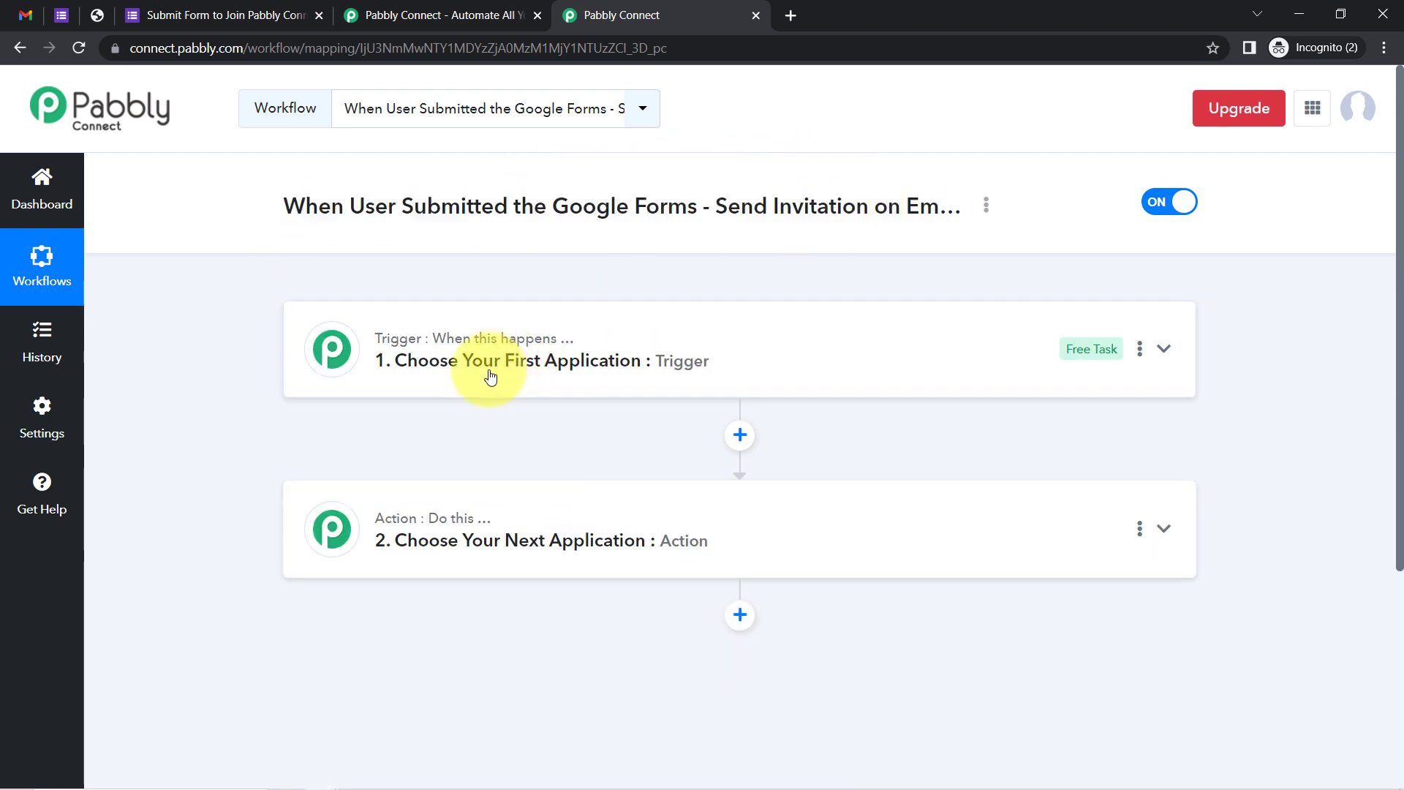
{"action": "left_click", "coordinate": [375, 467]}
{"action": "type", "text": "goog"}
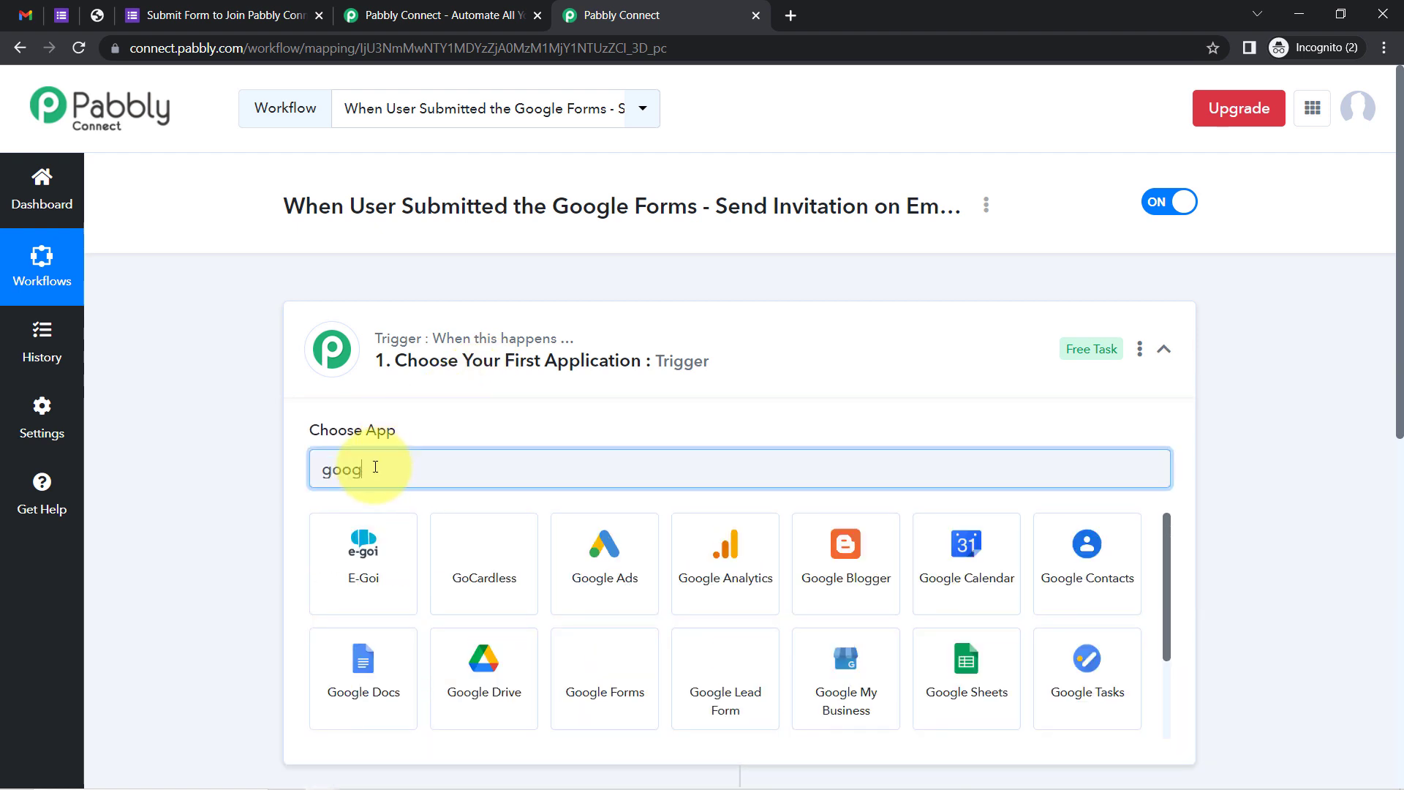
{"action": "type", "text": "leform"}
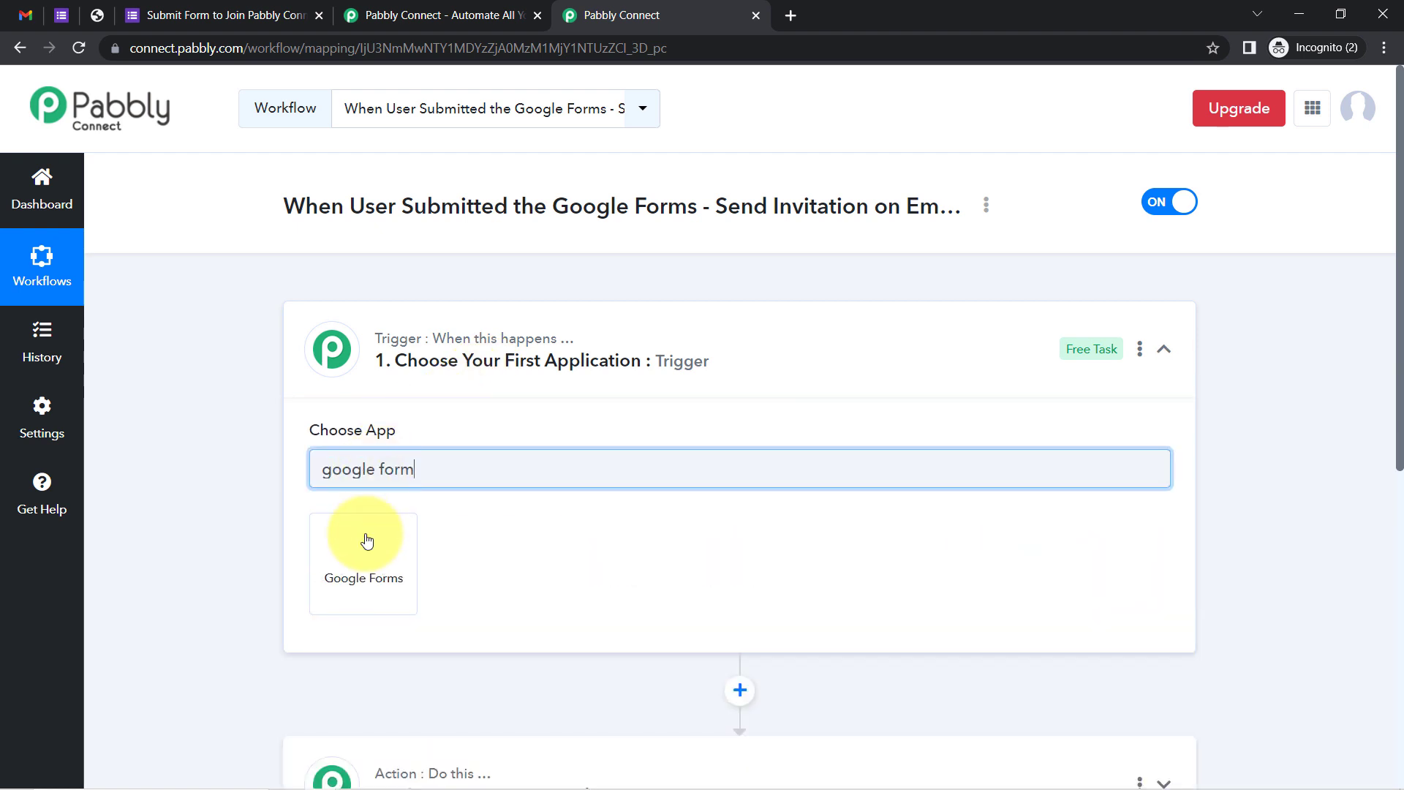
{"action": "left_click", "coordinate": [372, 538]}
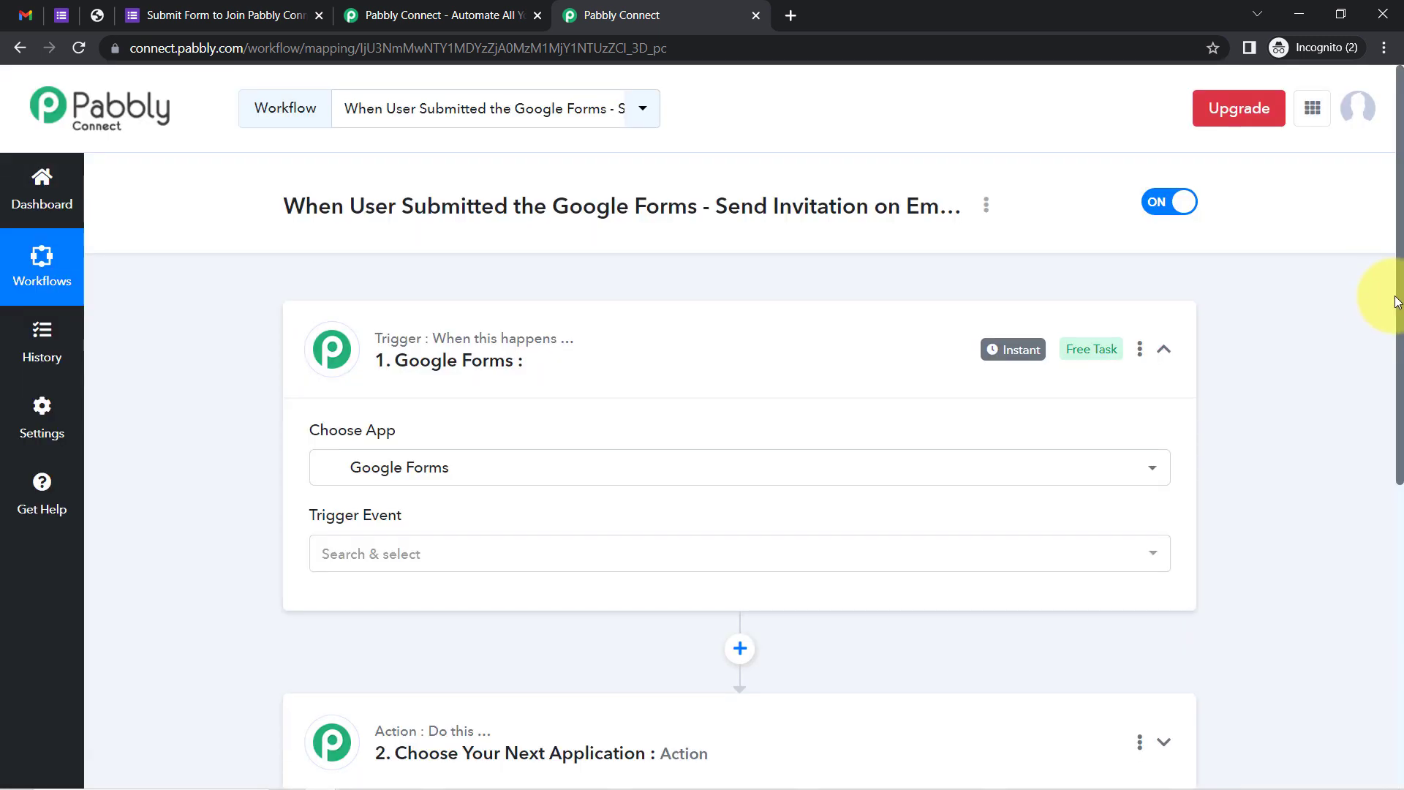
{"action": "left_click_drag", "start_coordinate": [1400, 322], "coordinate": [1379, 501]}
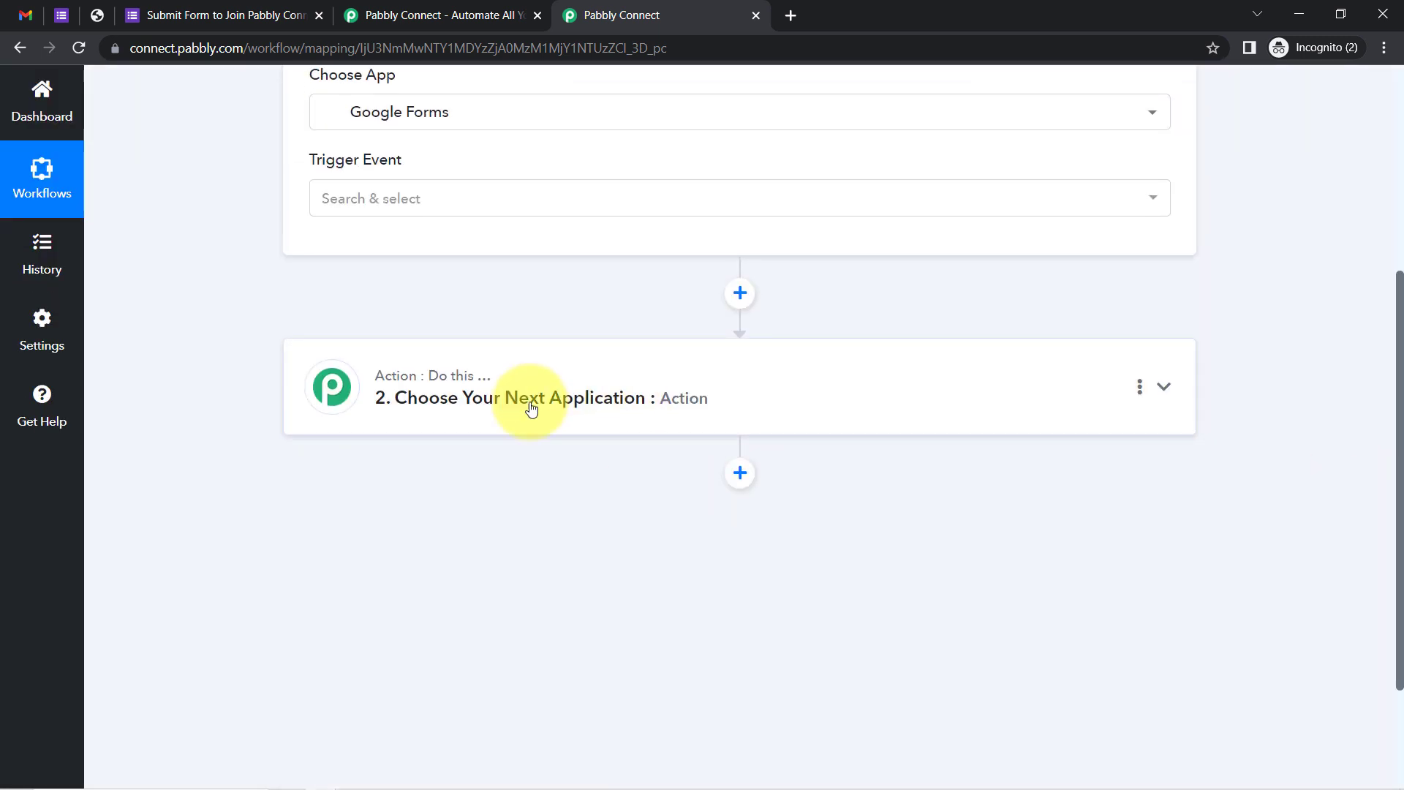
Set Heartbeat as the workflow's action app
{"action": "left_click", "coordinate": [527, 406]}
{"action": "left_click", "coordinate": [363, 520]}
{"action": "type", "text": "h"}
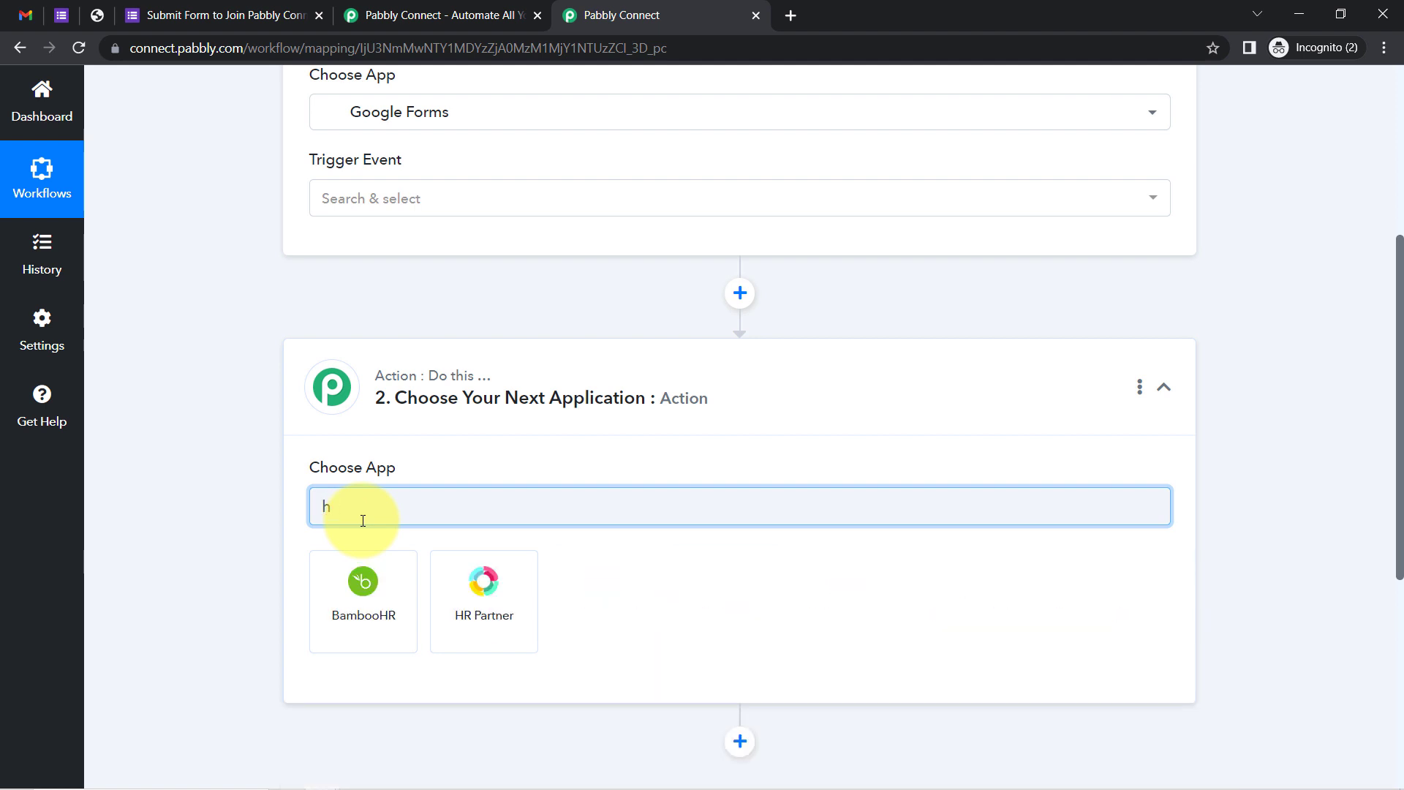
{"action": "type", "text": "rear"}
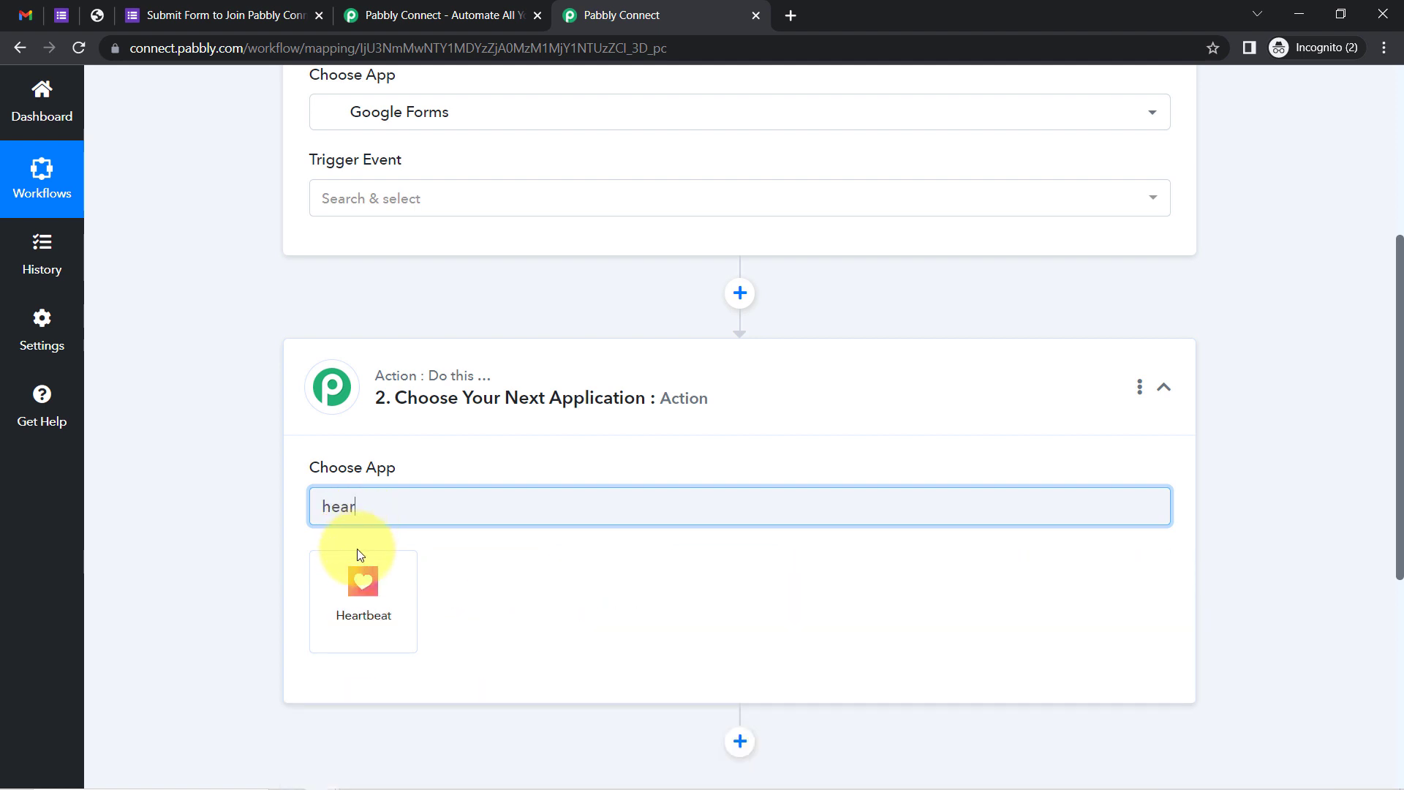
{"action": "left_click", "coordinate": [355, 588]}
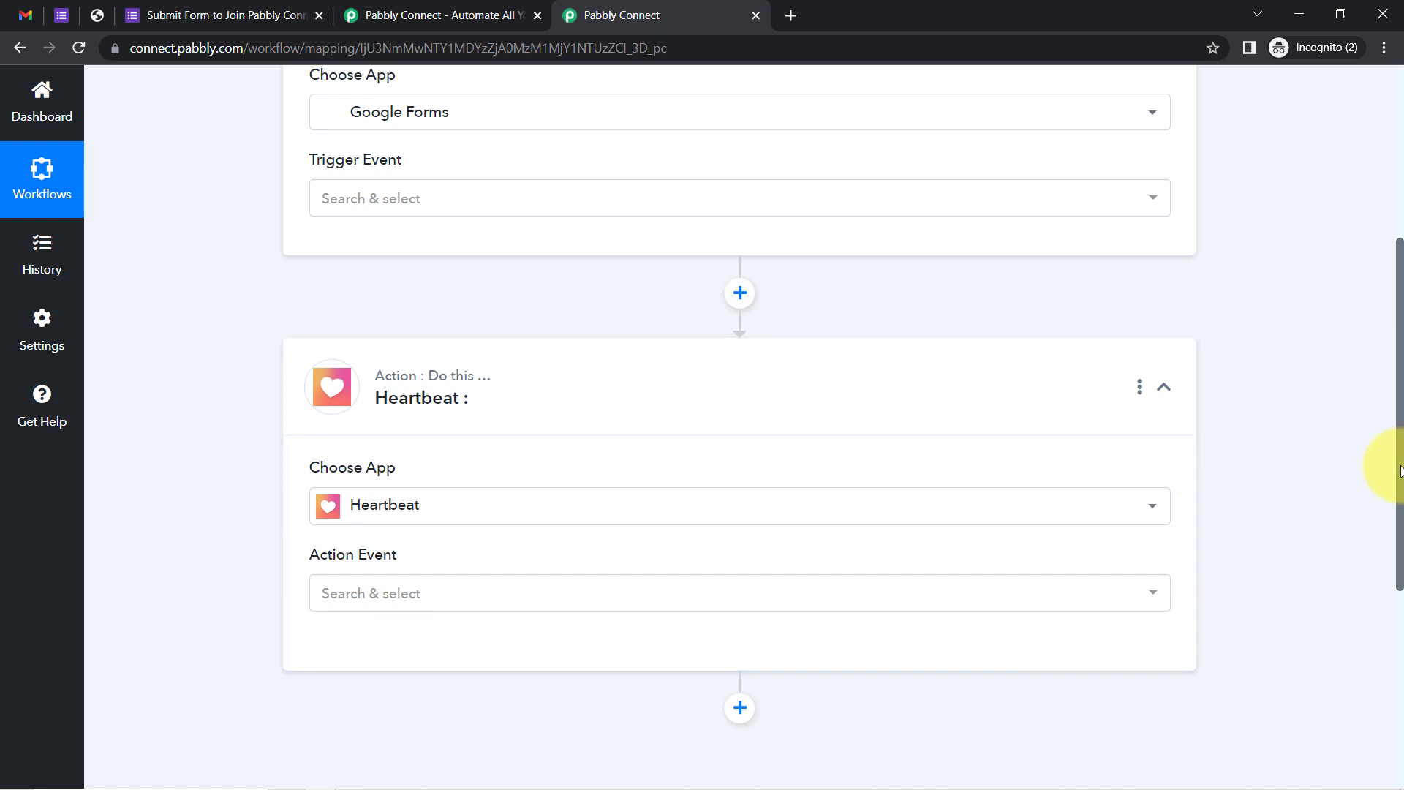
{"action": "left_click_drag", "start_coordinate": [1400, 467], "coordinate": [1400, 337]}
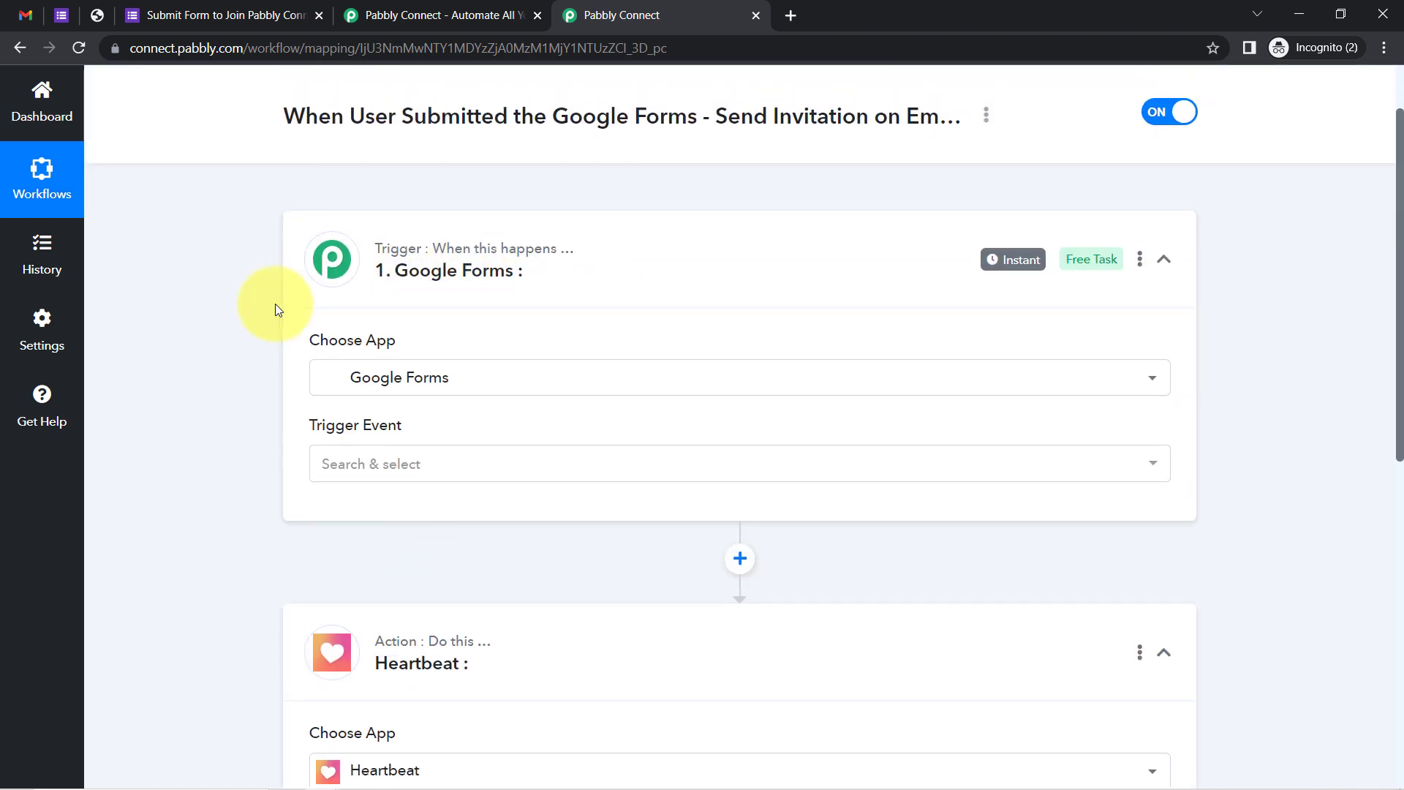
Set the Google Forms trigger event to New Response Received
{"action": "left_click_drag", "start_coordinate": [1400, 243], "coordinate": [1397, 187]}
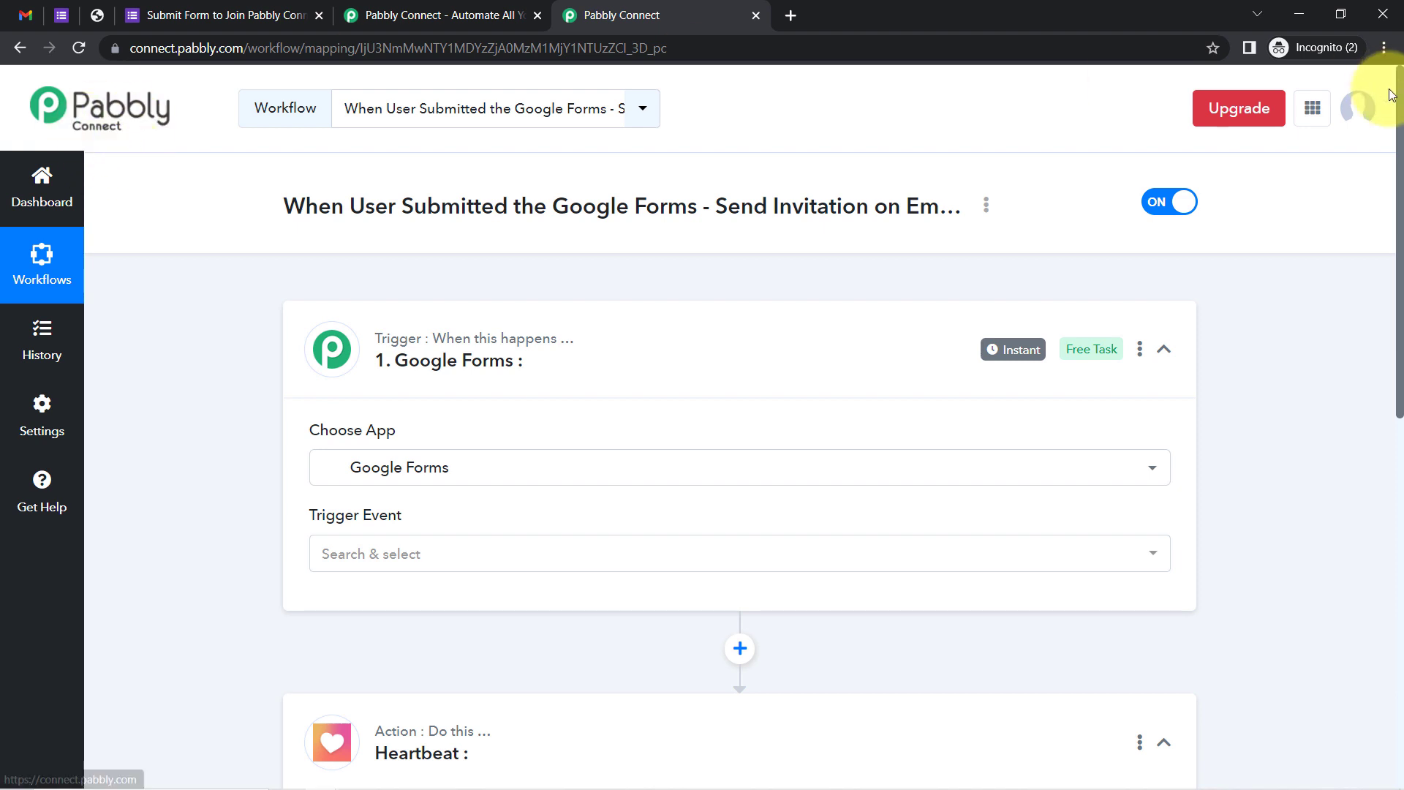
{"action": "scroll", "coordinate": [1381, 314], "scroll_direction": "down", "scroll_amount": 7}
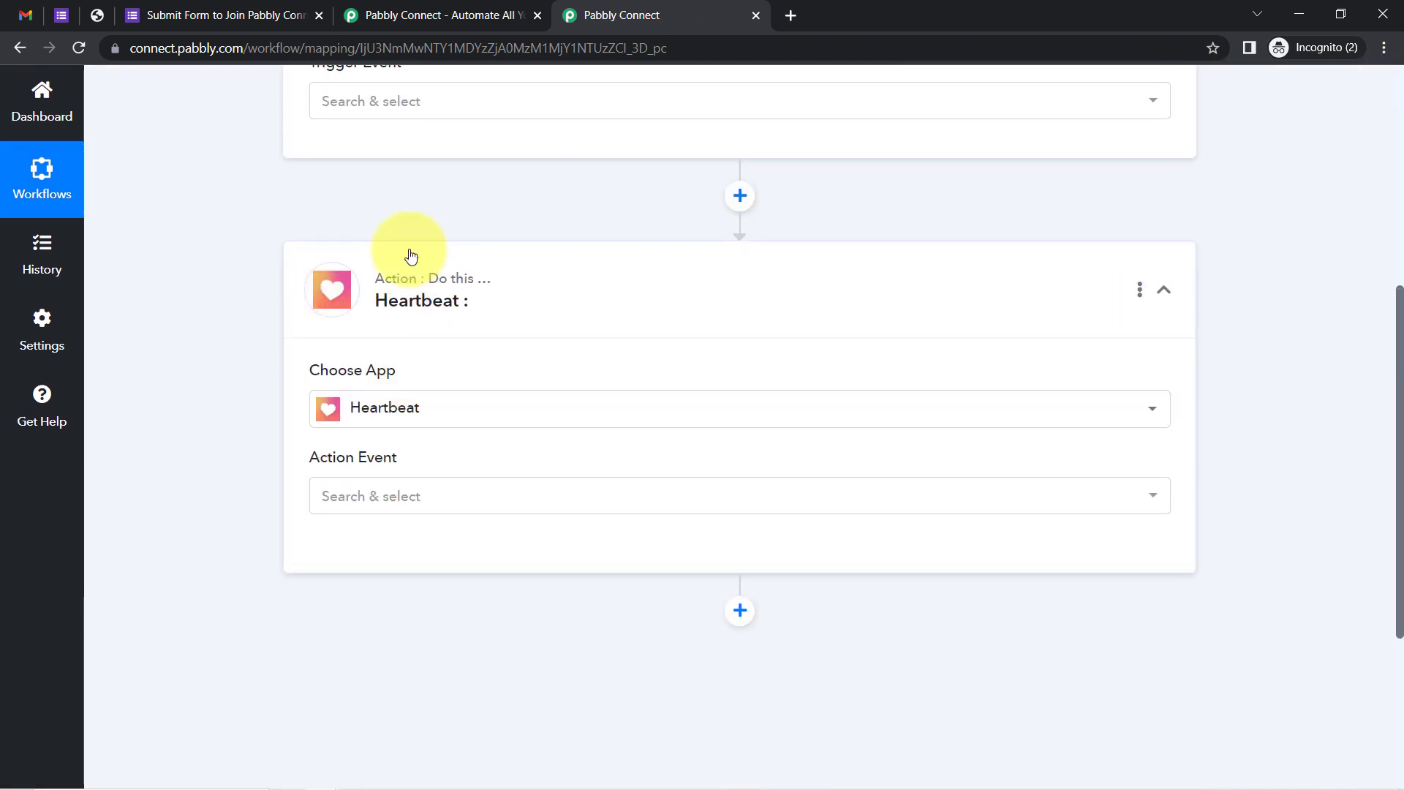
{"action": "left_click_drag", "start_coordinate": [1400, 424], "coordinate": [1379, 266]}
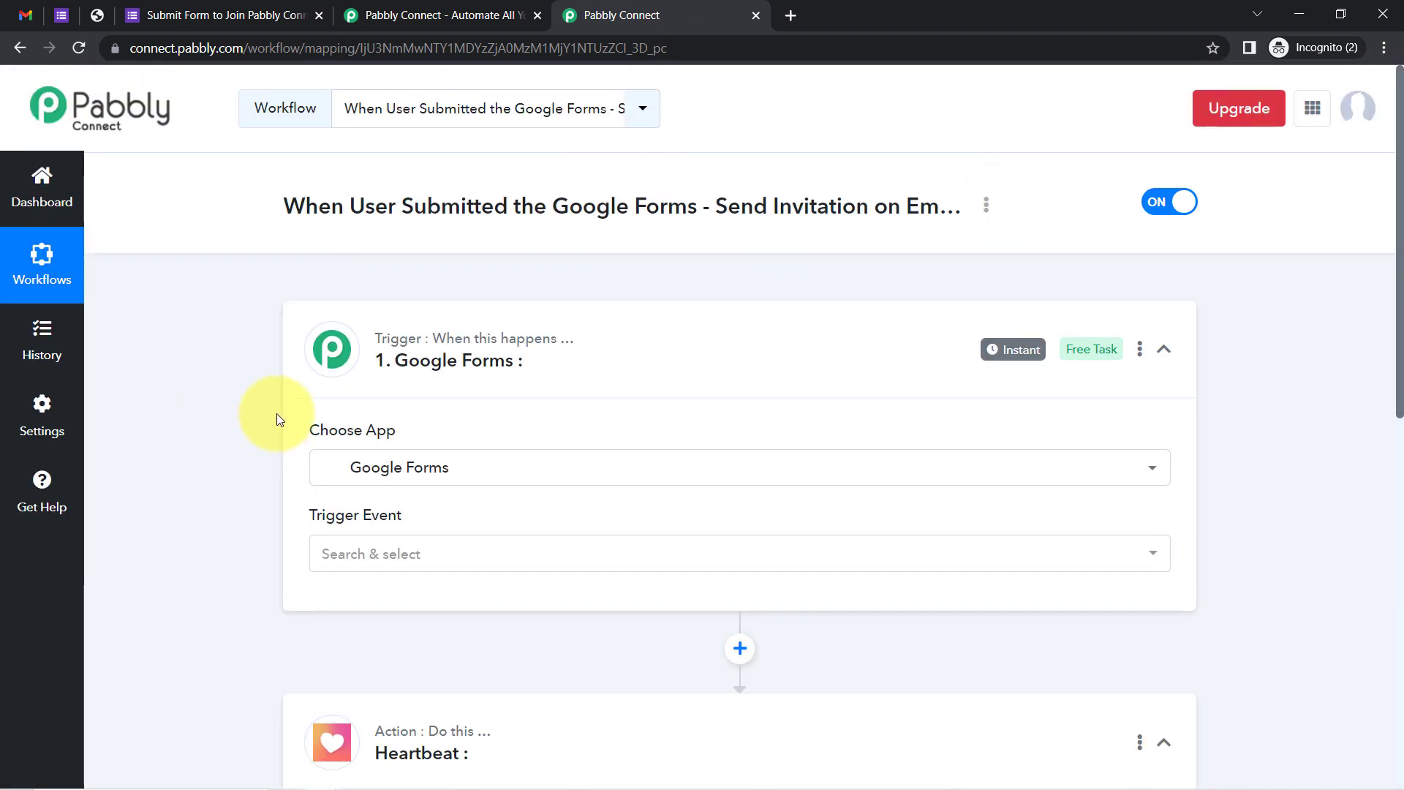
{"action": "left_click", "coordinate": [329, 553]}
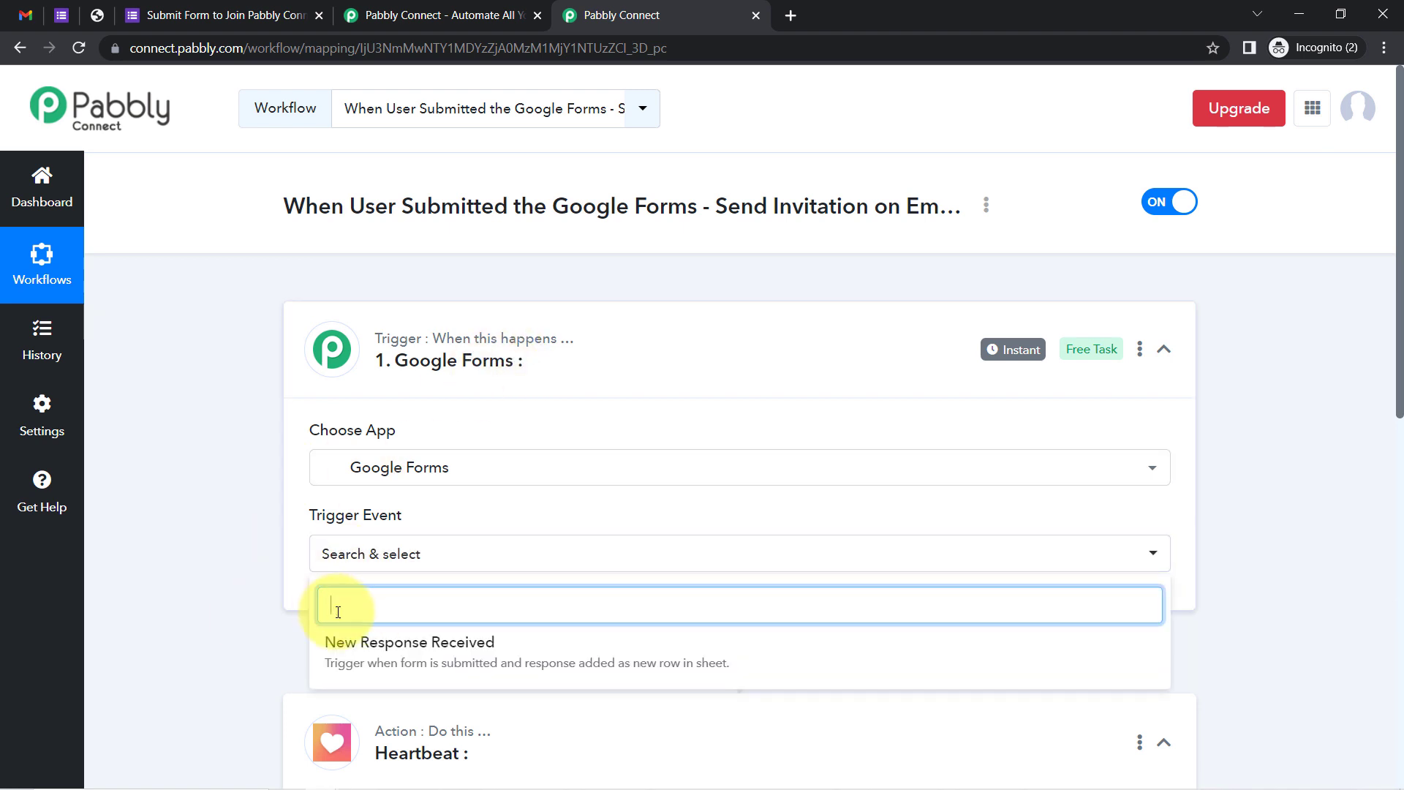
{"action": "left_click", "coordinate": [395, 647]}
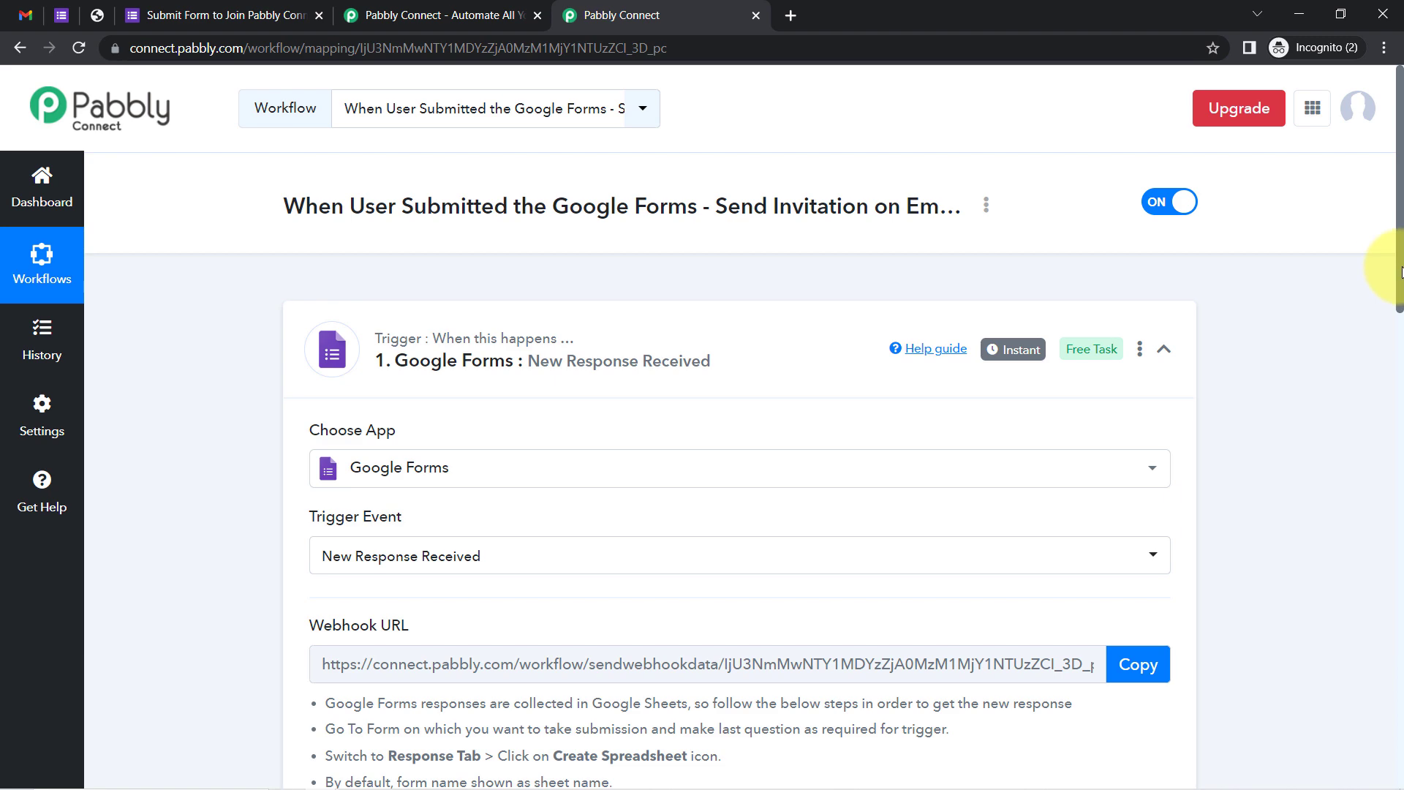
Copy the trigger's webhook URL, review the setup steps, and switch to the Google Forms editor
{"action": "left_click_drag", "start_coordinate": [1400, 272], "coordinate": [1398, 366]}
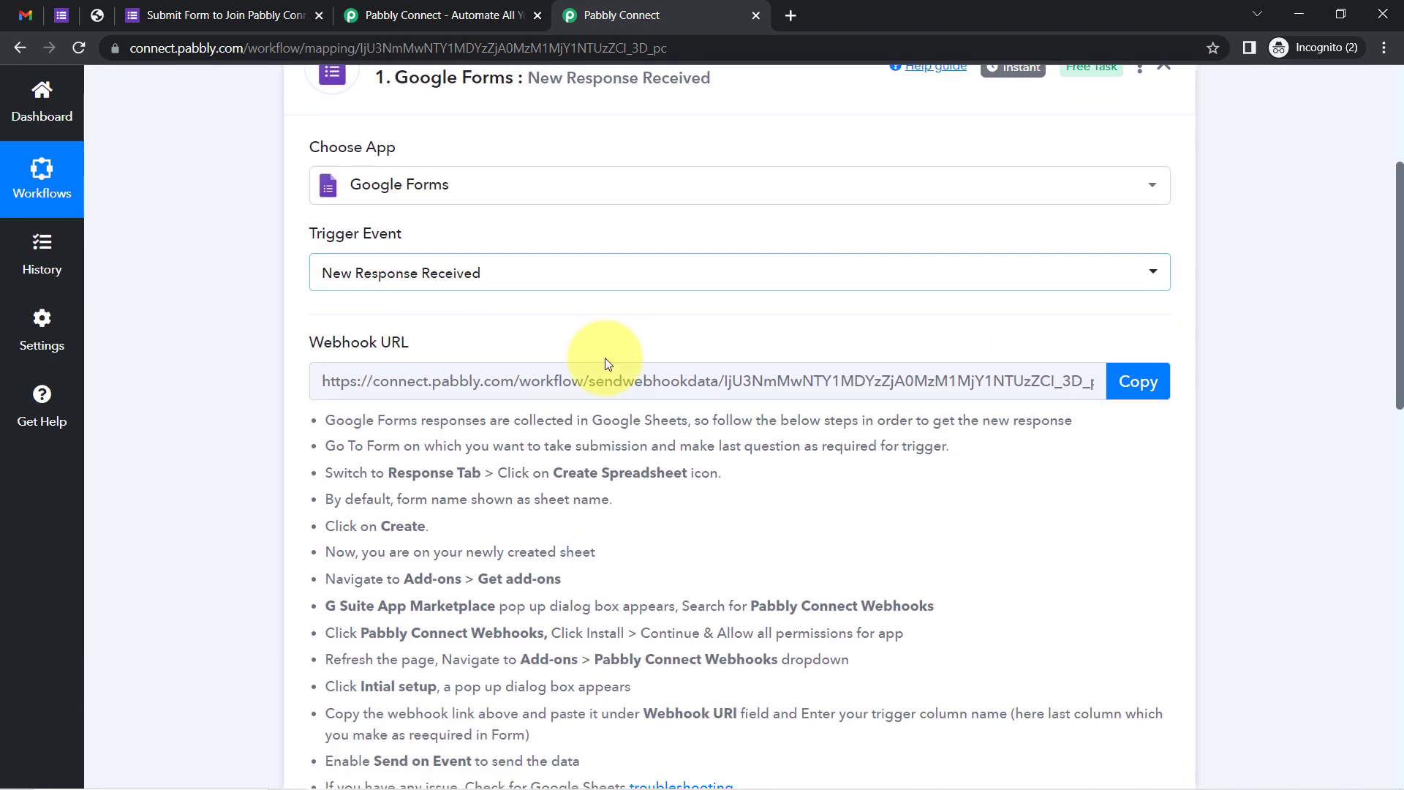
{"action": "left_click", "coordinate": [1132, 383]}
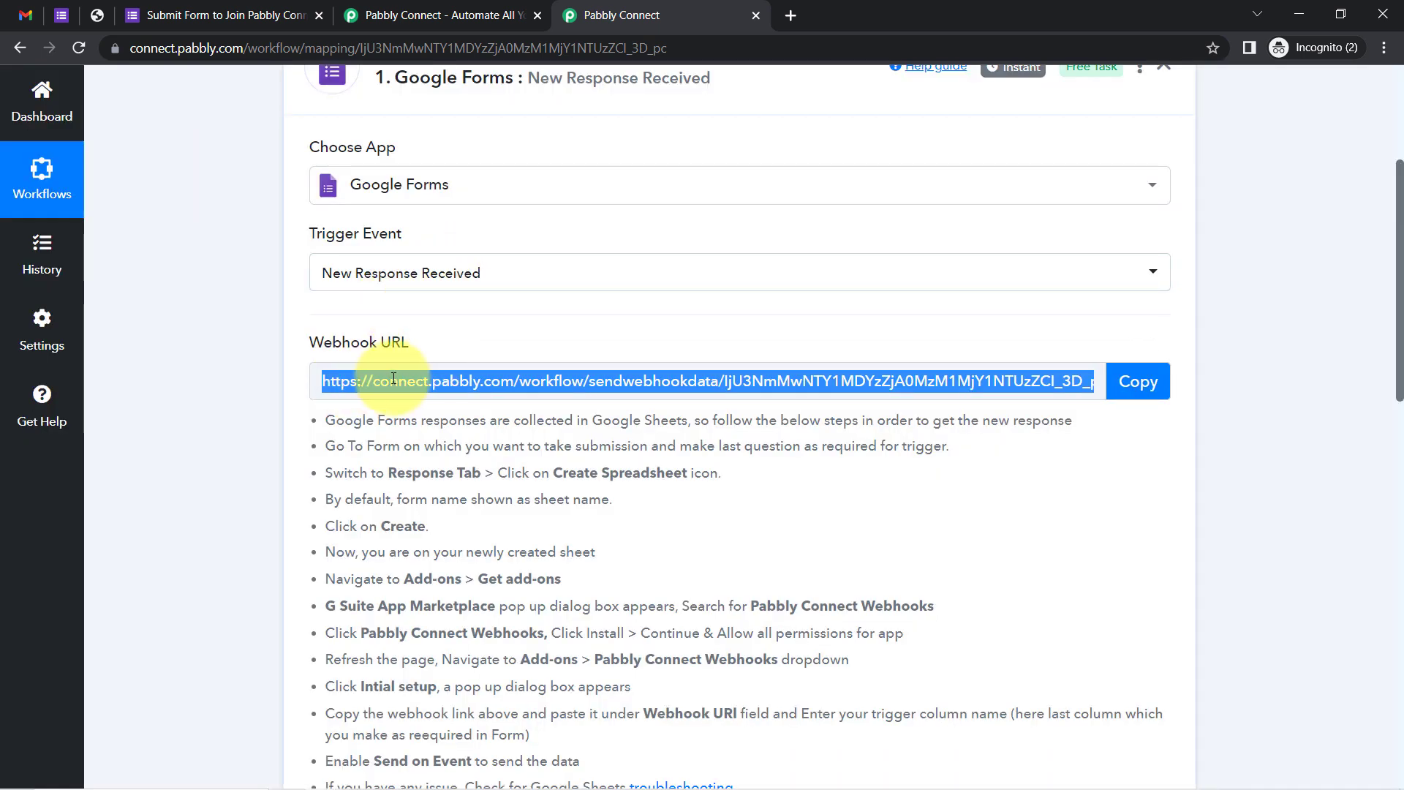
{"action": "left_click_drag", "start_coordinate": [335, 420], "coordinate": [537, 714]}
{"action": "left_click", "coordinate": [511, 470]}
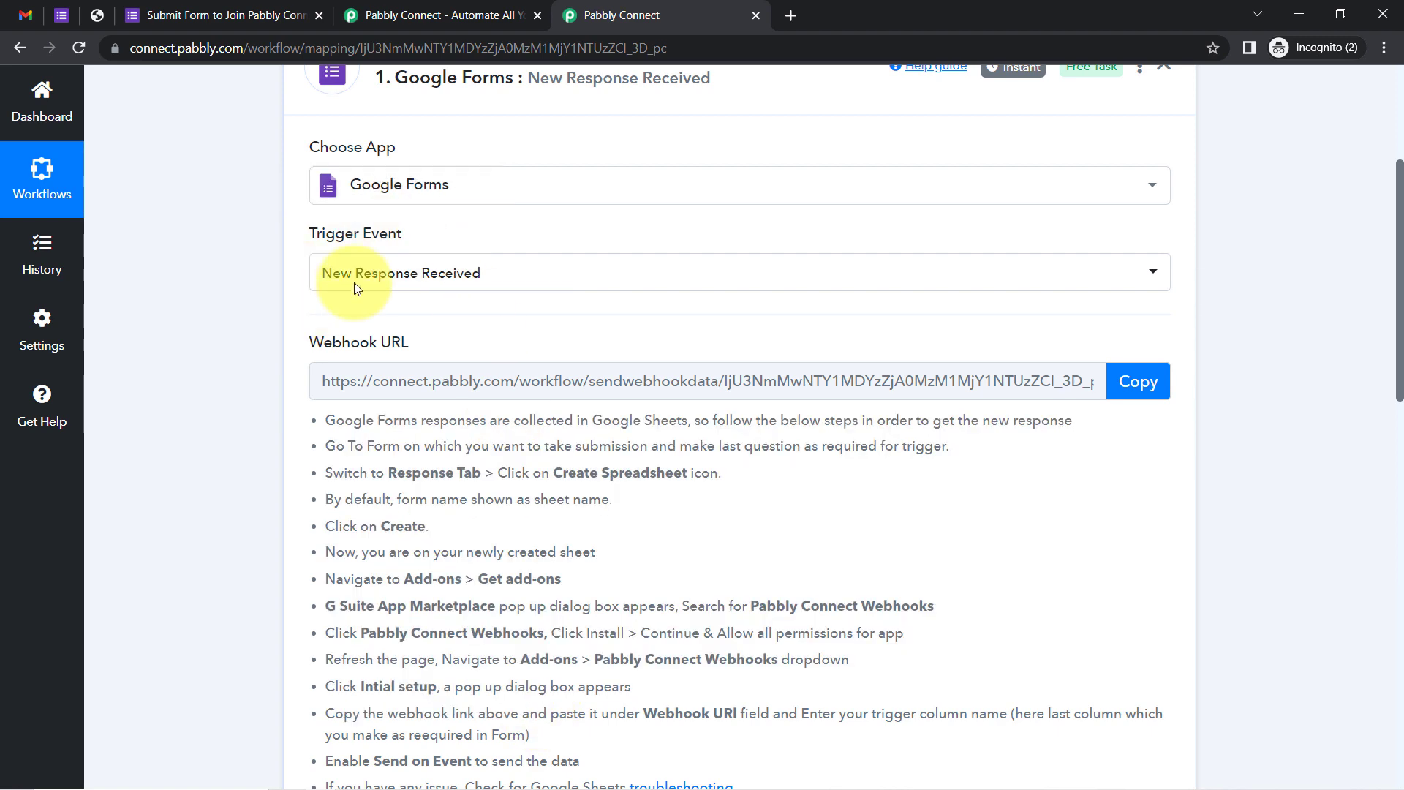
{"action": "left_click", "coordinate": [53, 13]}
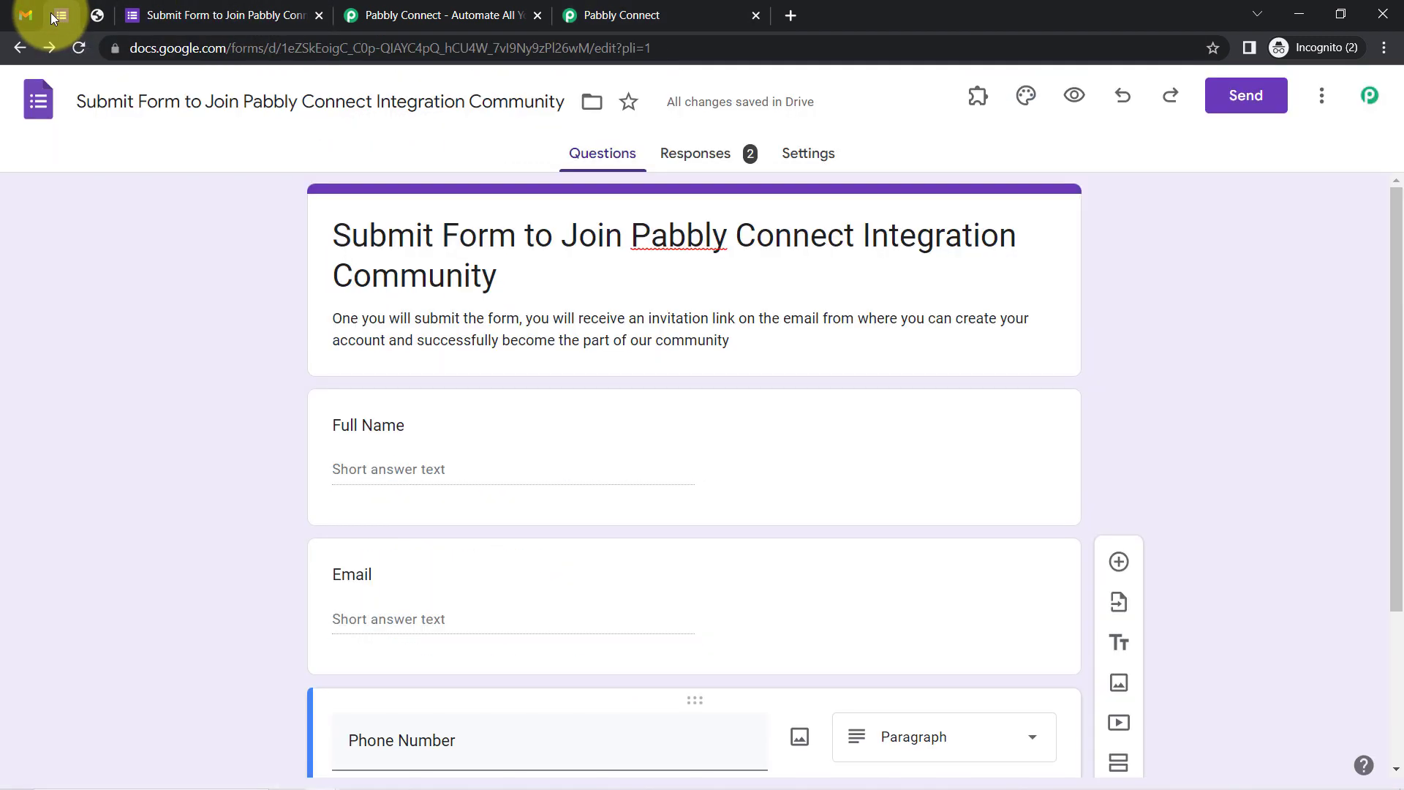
Go to the form's Responses tab and open the linked responses spreadsheet in Sheets
{"action": "left_click_drag", "start_coordinate": [357, 232], "coordinate": [200, 324]}
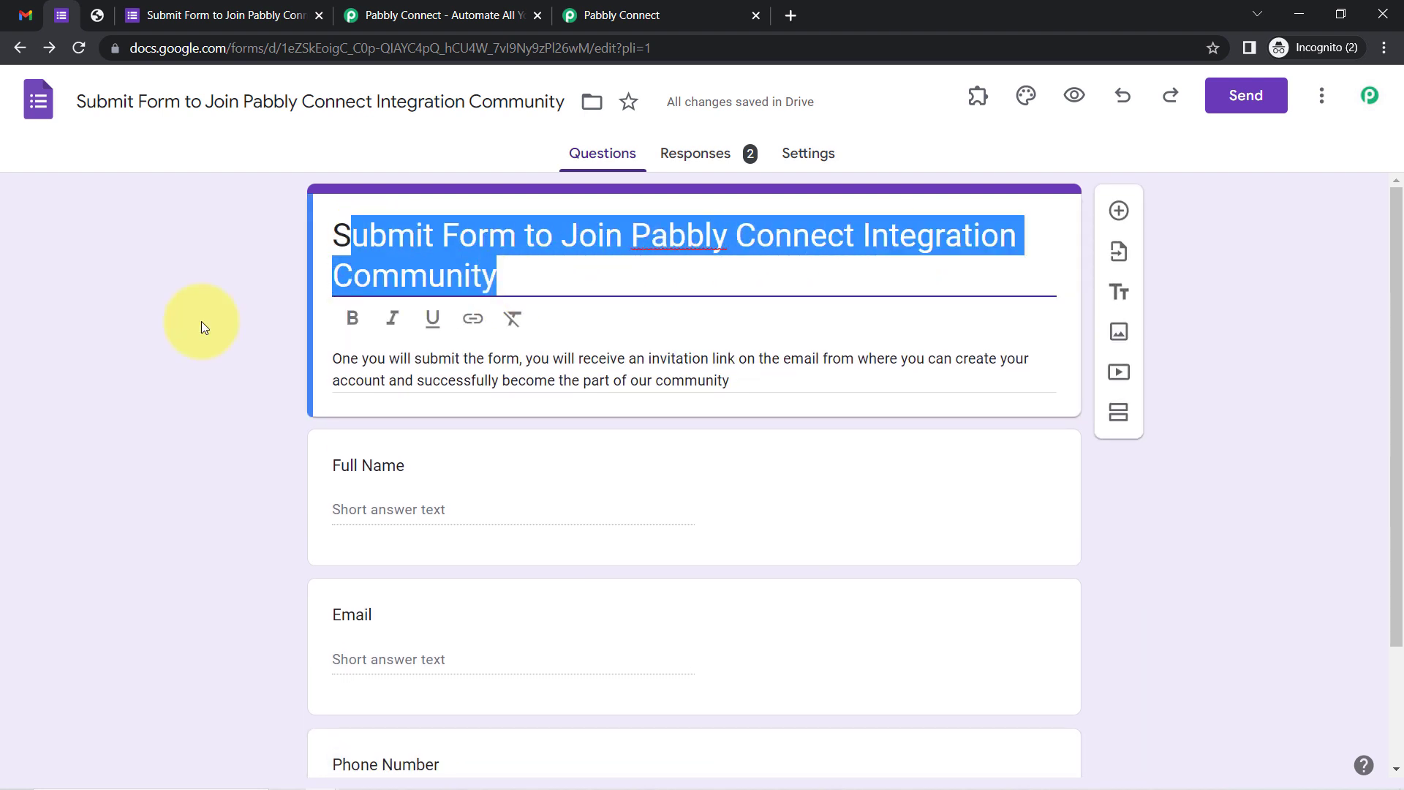
{"action": "left_click", "coordinate": [176, 337]}
{"action": "left_click_drag", "start_coordinate": [1393, 254], "coordinate": [1400, 391]}
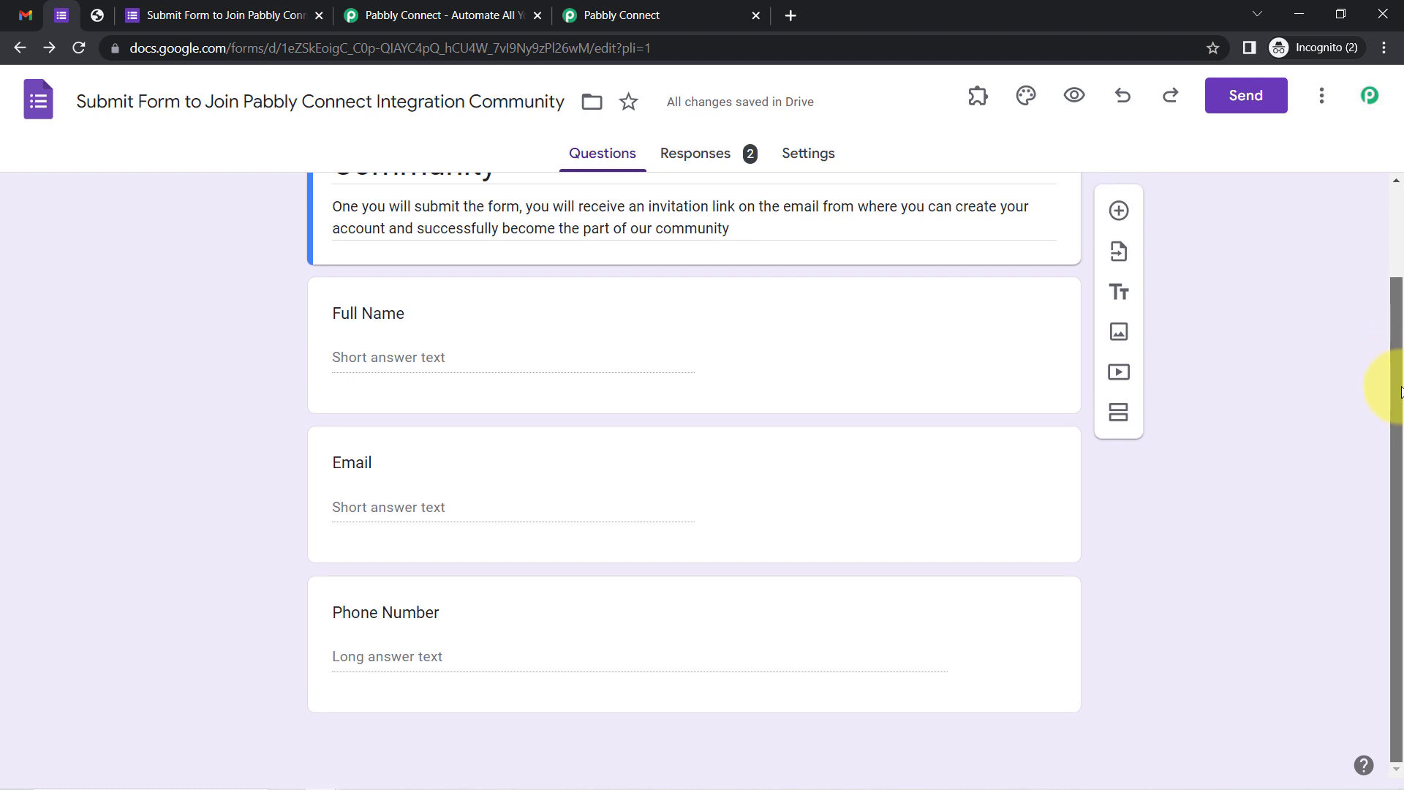
{"action": "left_click_drag", "start_coordinate": [1401, 344], "coordinate": [1316, 234]}
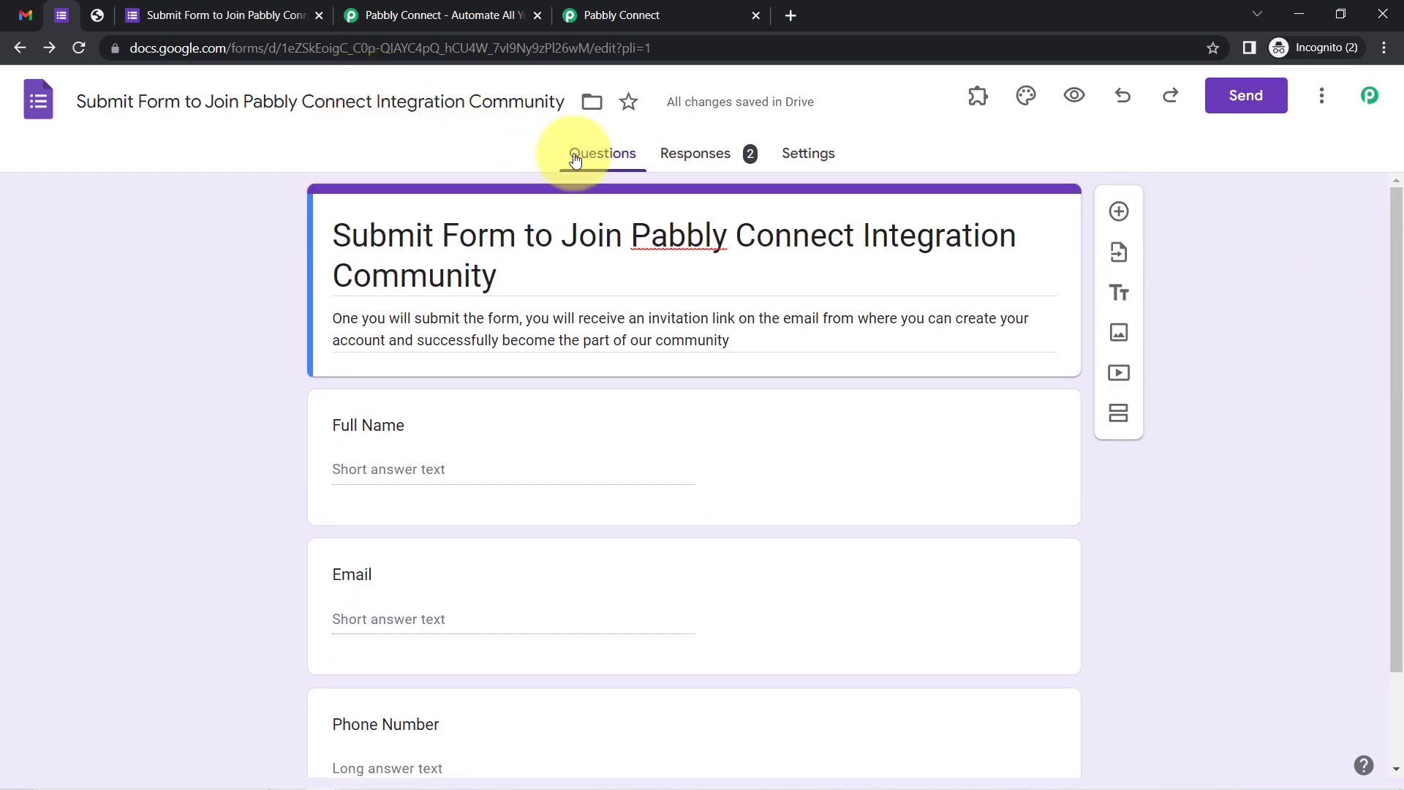
{"action": "left_click", "coordinate": [740, 166]}
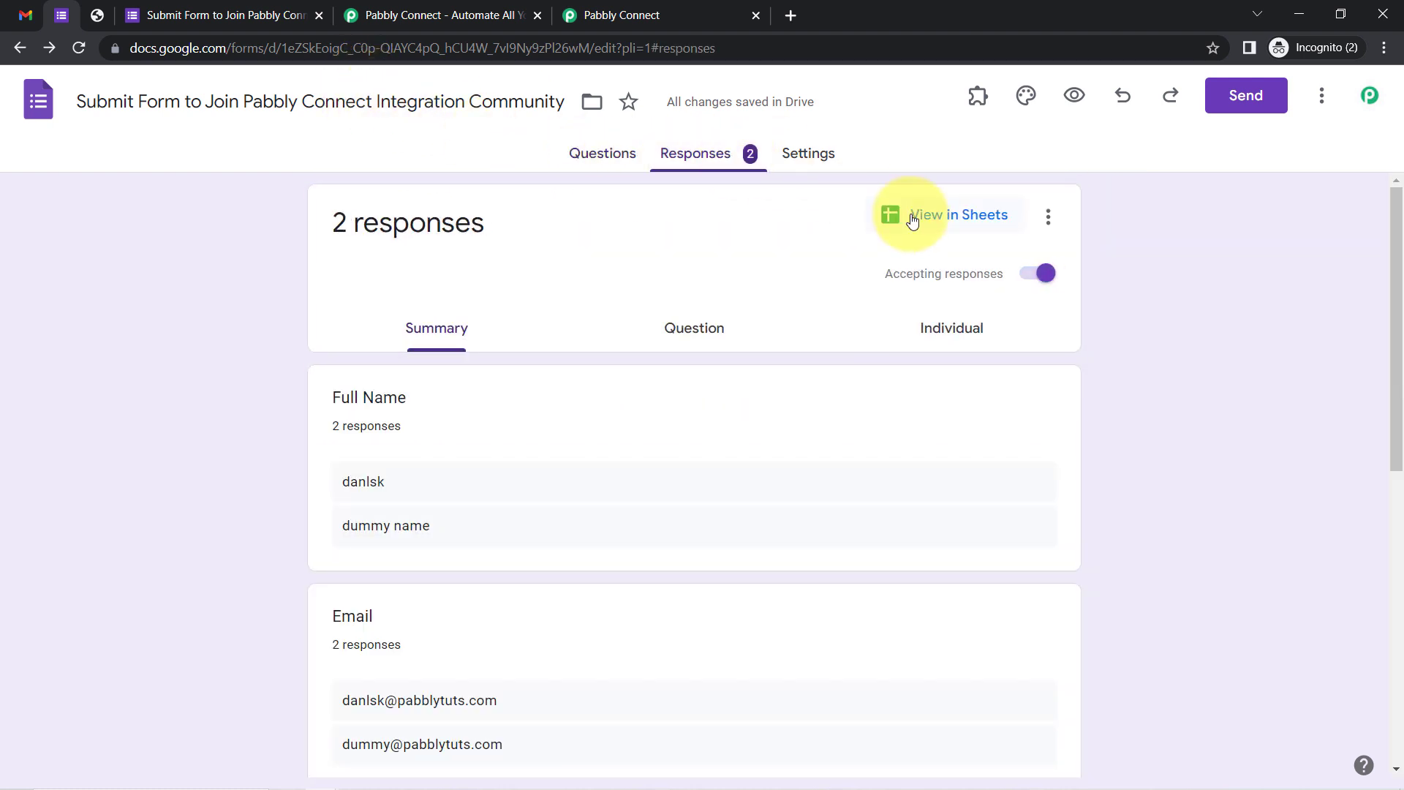
{"action": "left_click", "coordinate": [911, 217]}
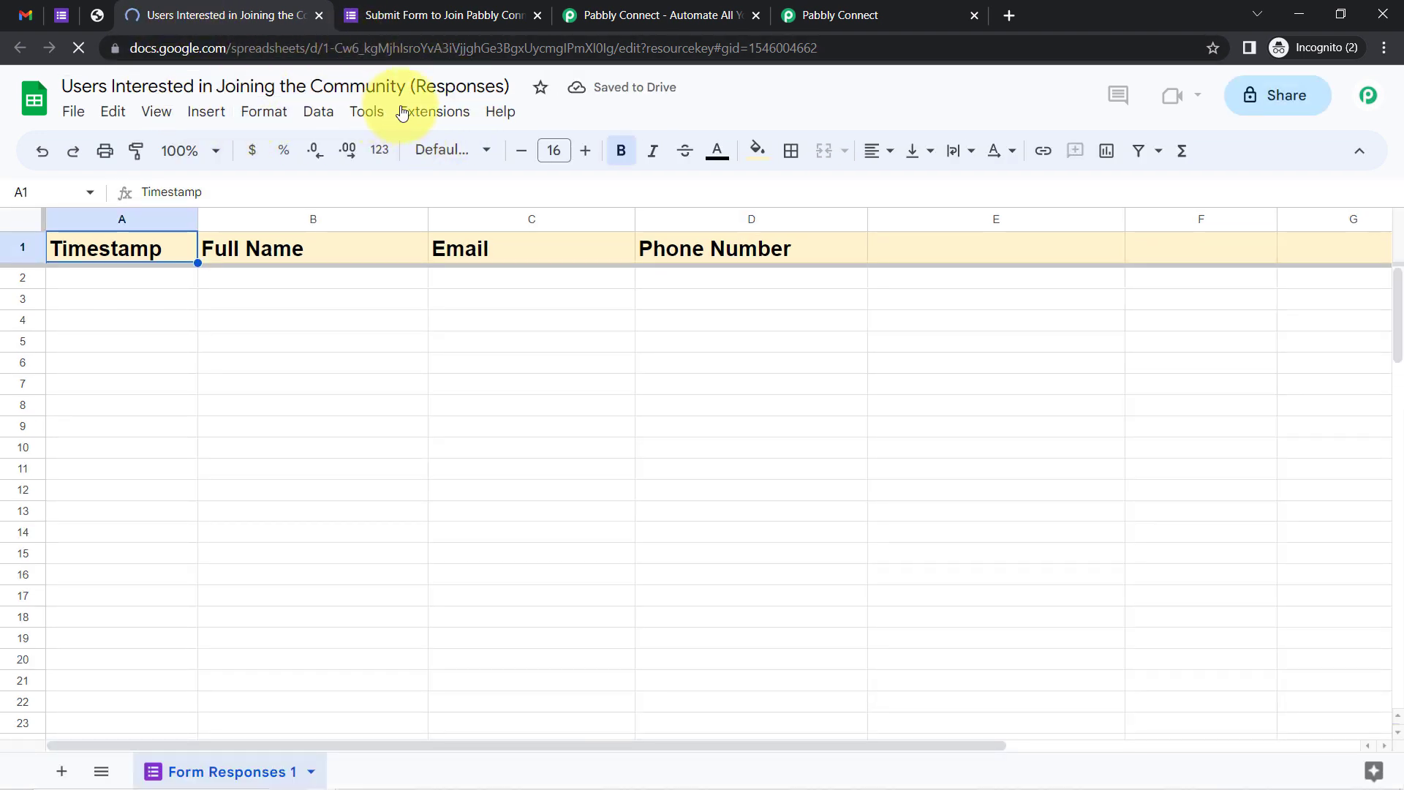
Verify the Pabbly Connect Webhooks add-on is installed and close the Pabbly homepage tab
{"action": "left_click", "coordinate": [425, 115]}
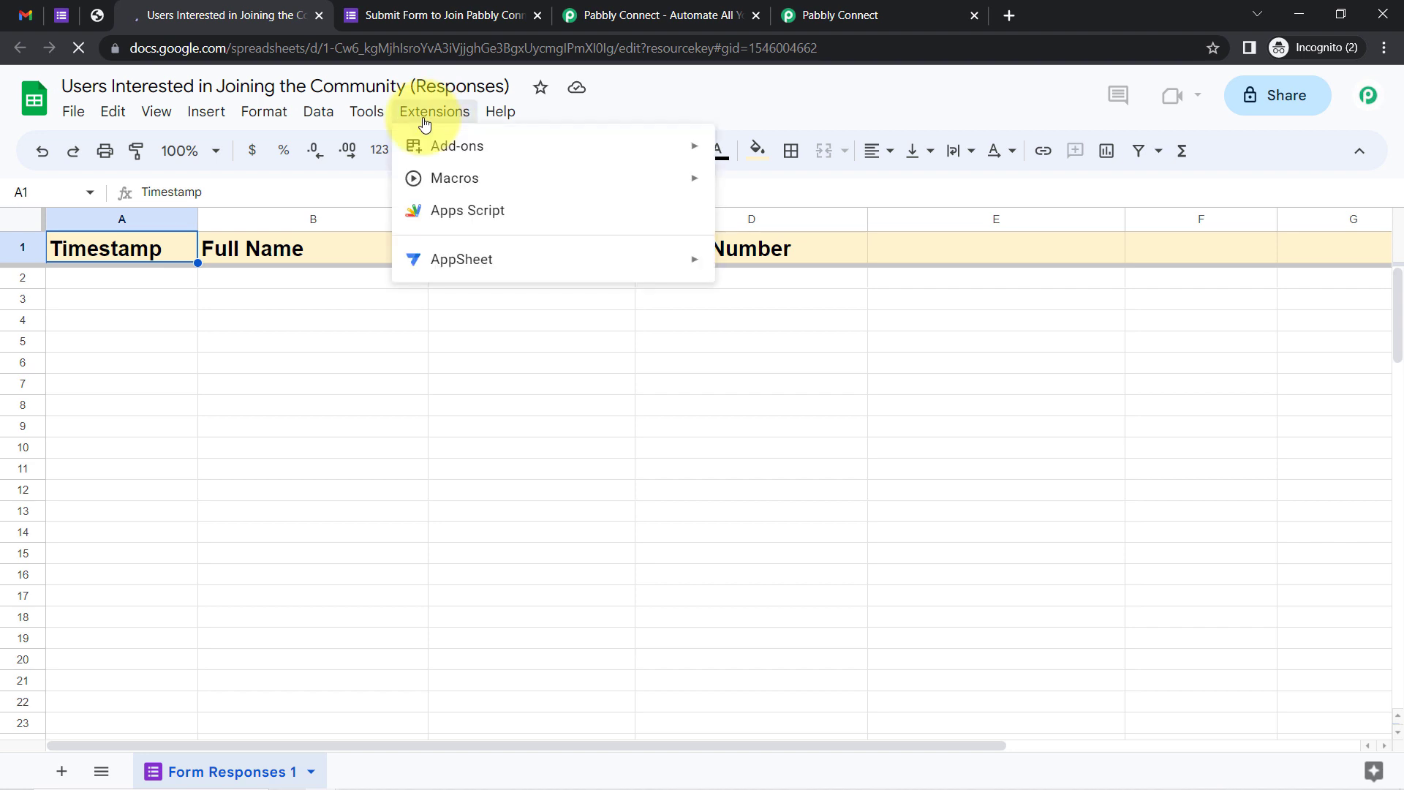
{"action": "mouse_move", "coordinate": [533, 157]}
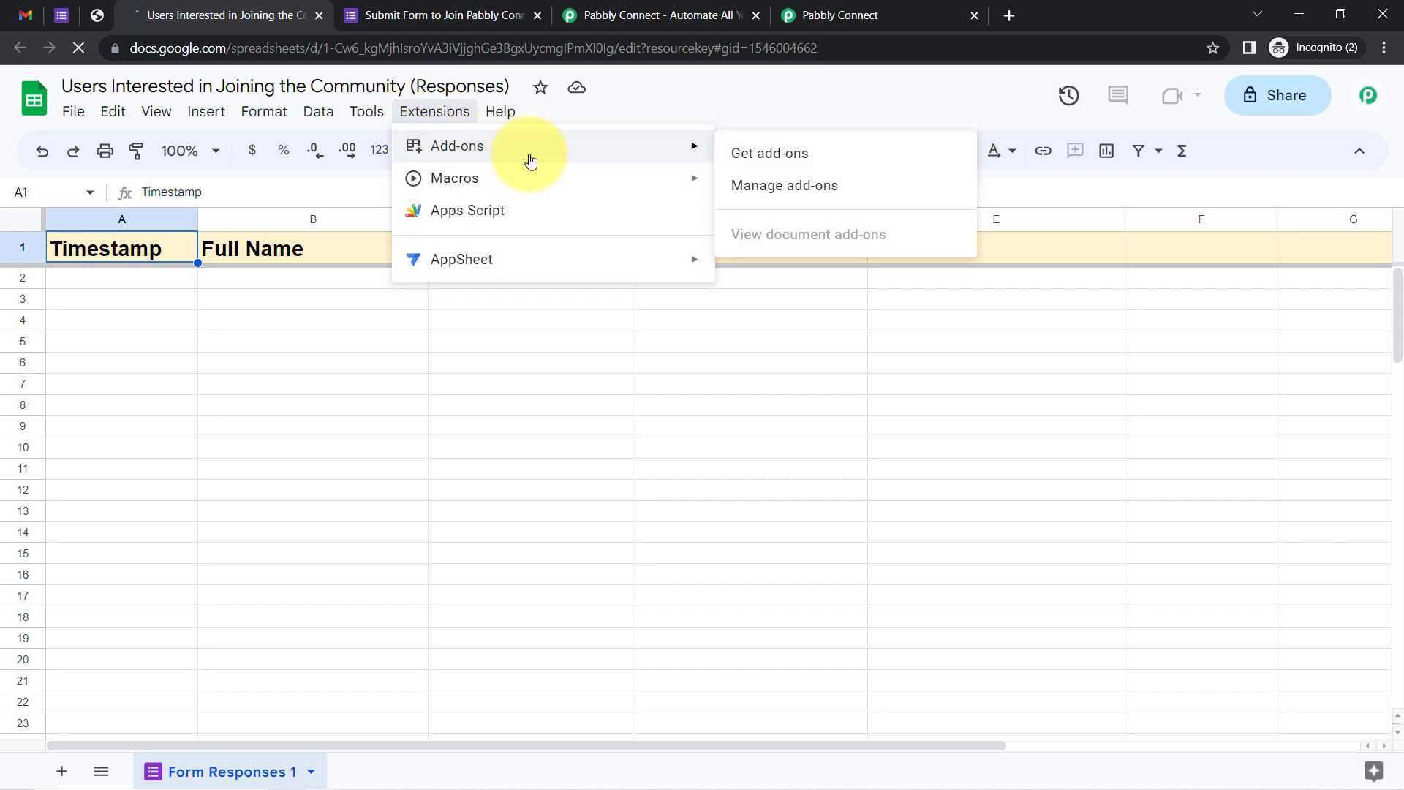
{"action": "left_click", "coordinate": [737, 152]}
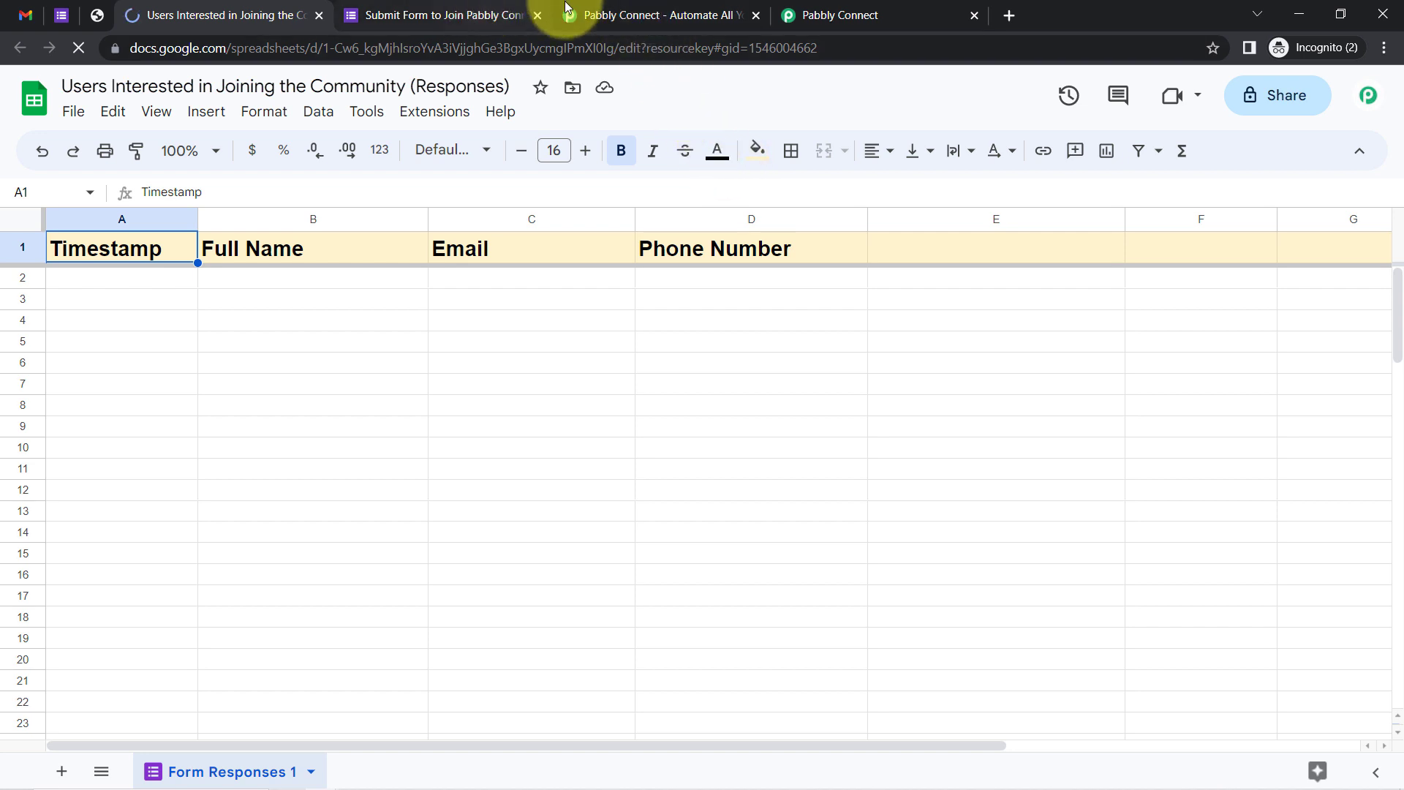
{"action": "left_click_drag", "start_coordinate": [625, 7], "coordinate": [487, 16]}
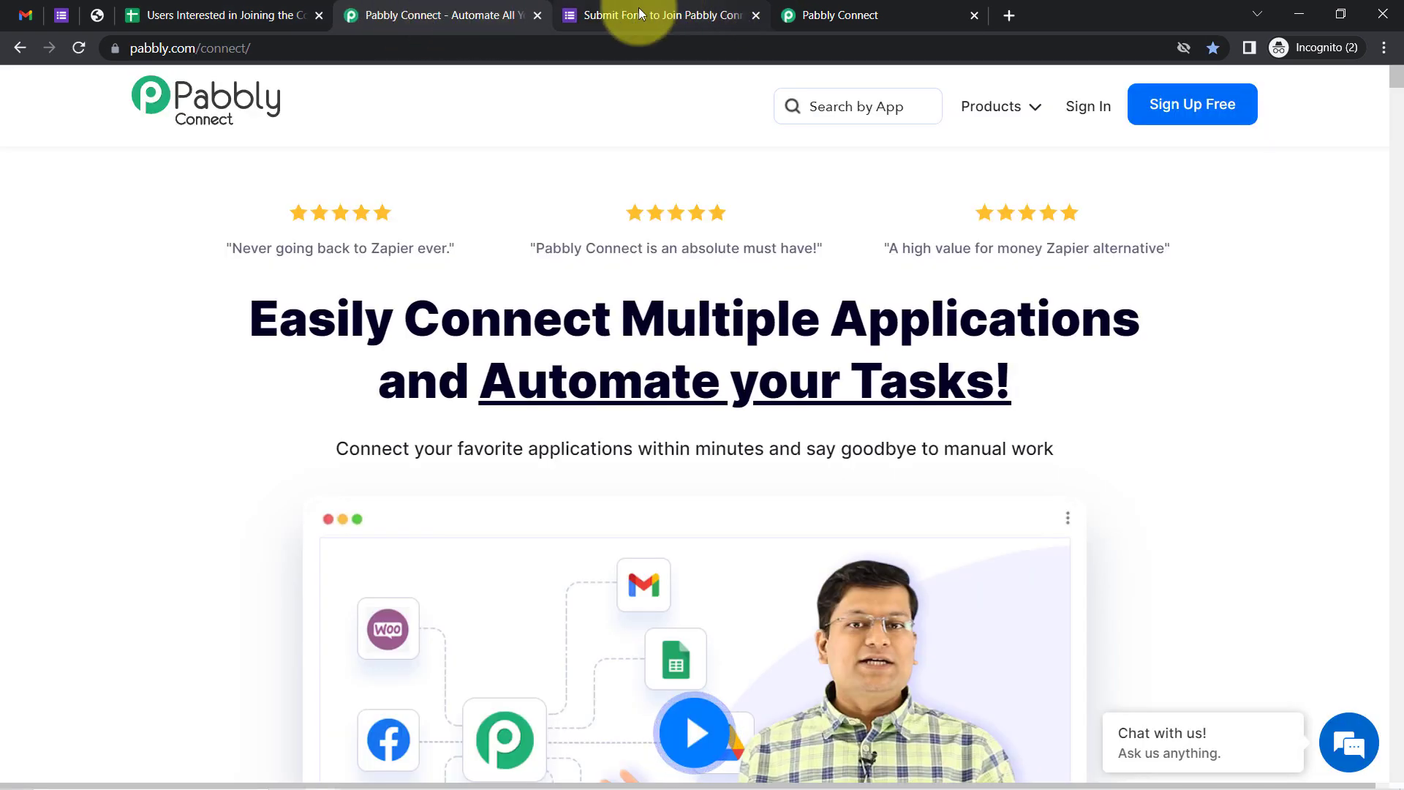
{"action": "left_click", "coordinate": [537, 15]}
{"action": "left_click_drag", "start_coordinate": [658, 14], "coordinate": [439, 14]}
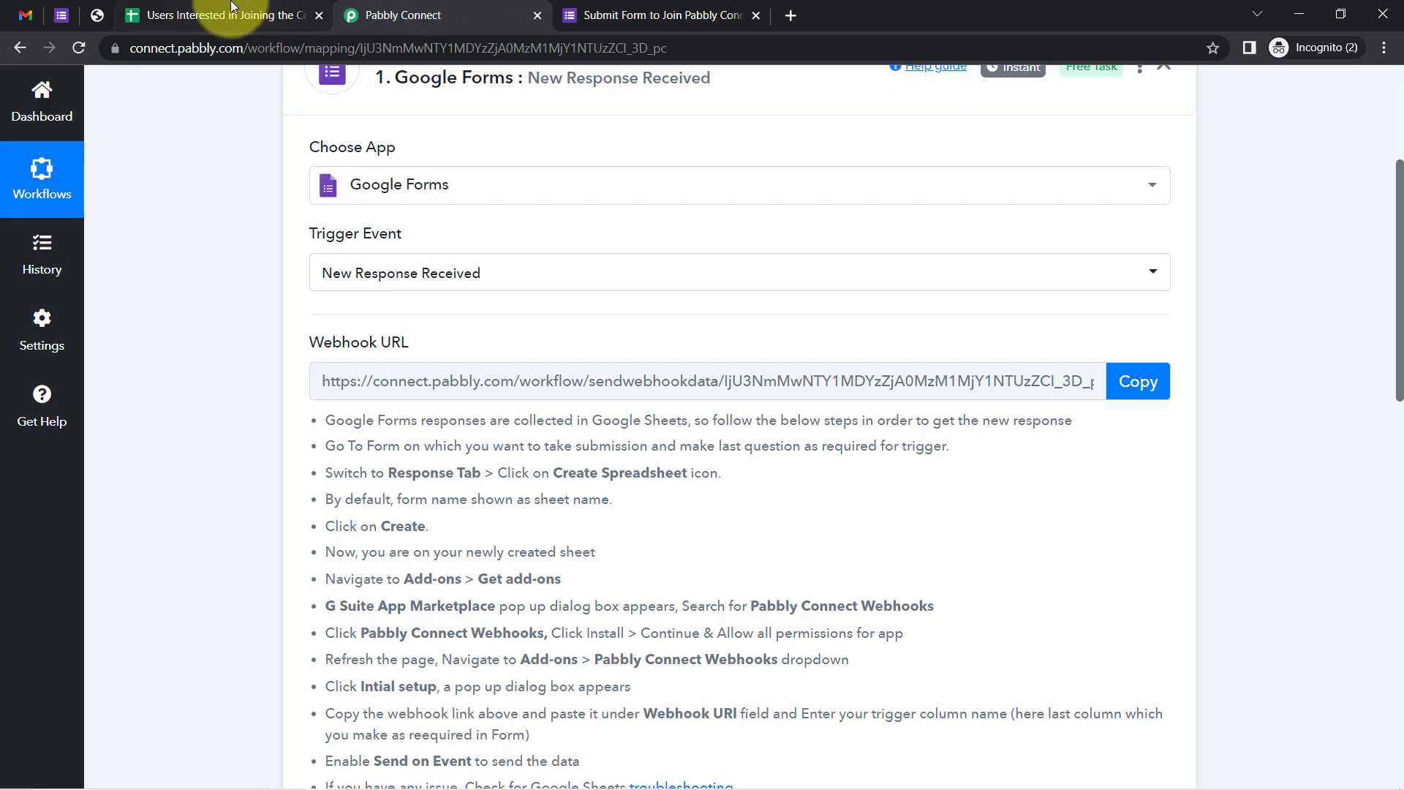
{"action": "left_click", "coordinate": [276, 15]}
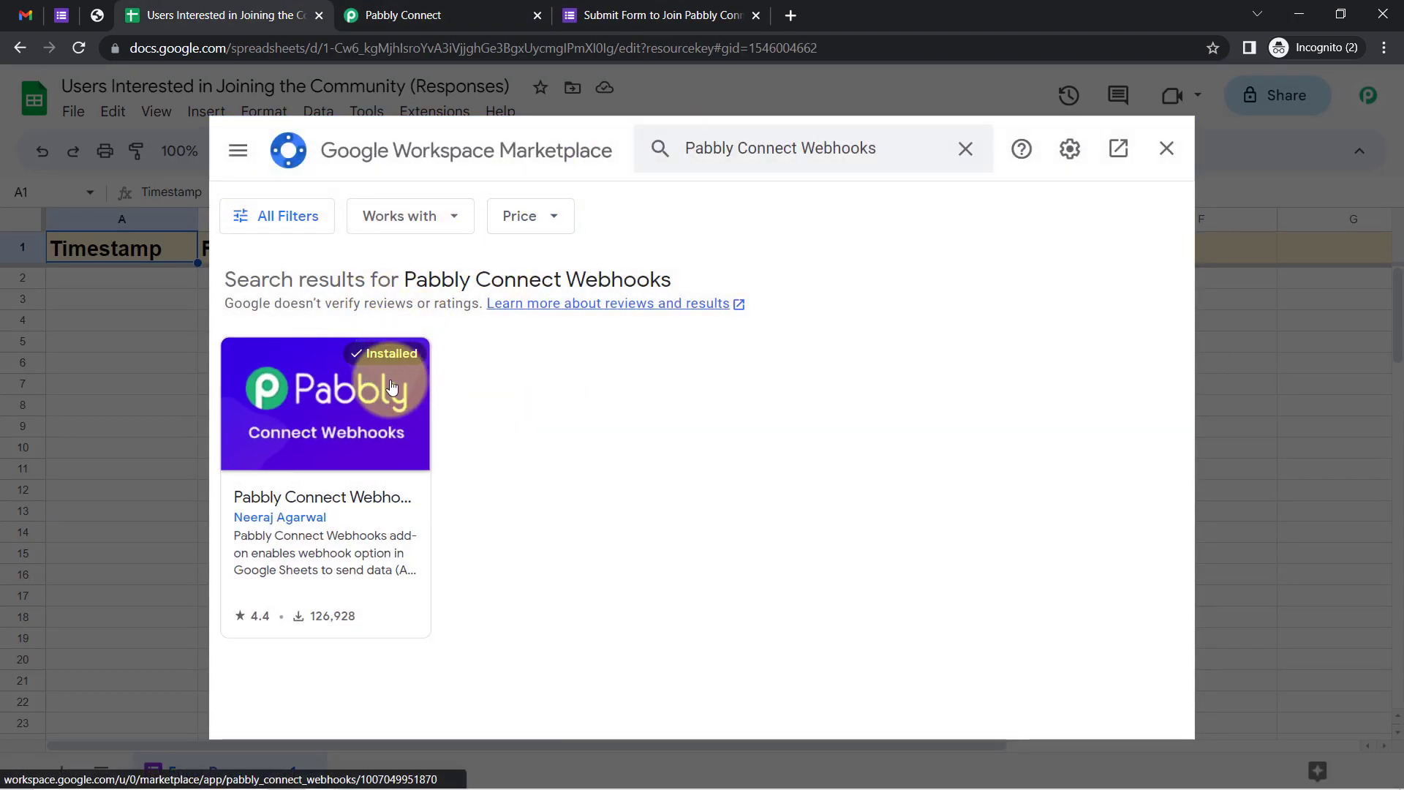
{"action": "left_click", "coordinate": [368, 415]}
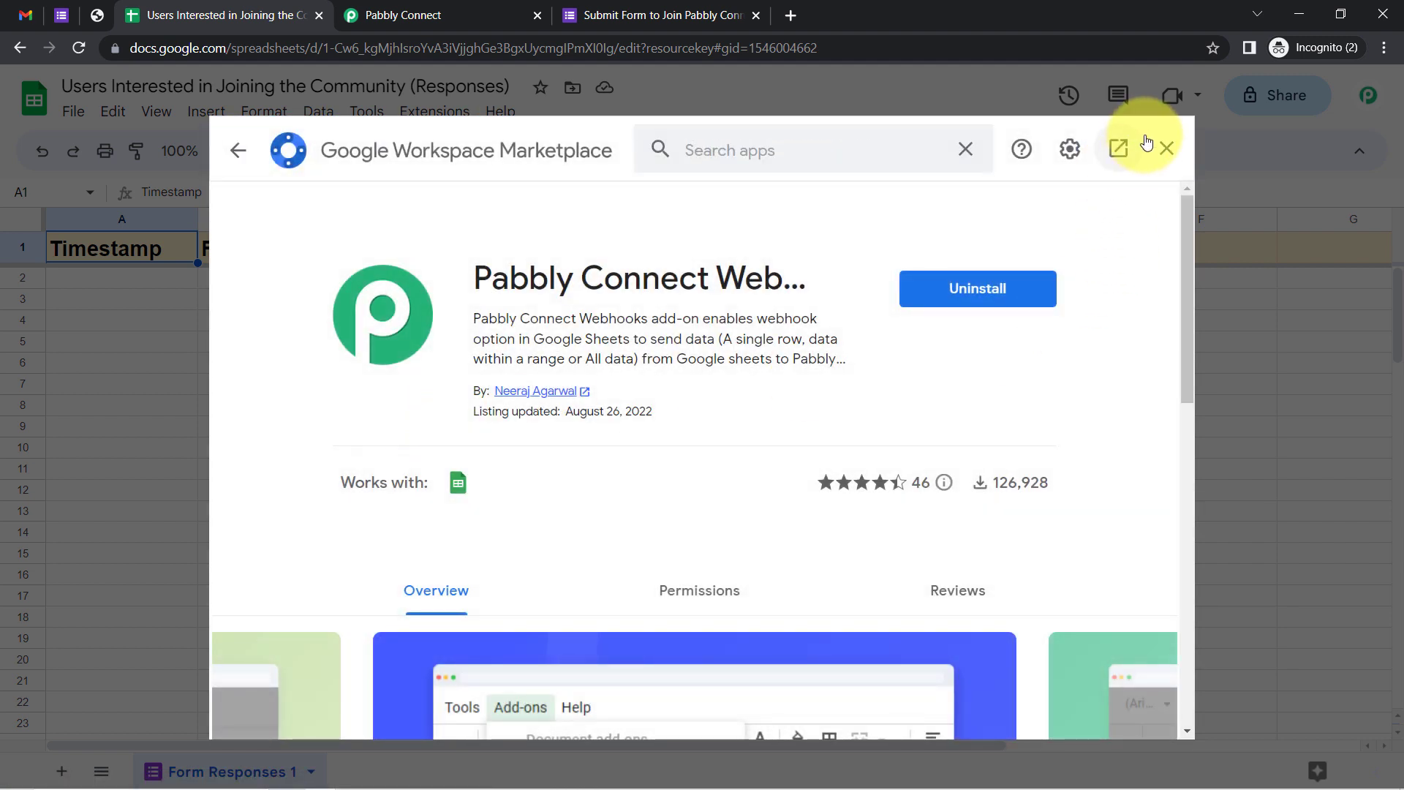
{"action": "left_click", "coordinate": [1165, 149]}
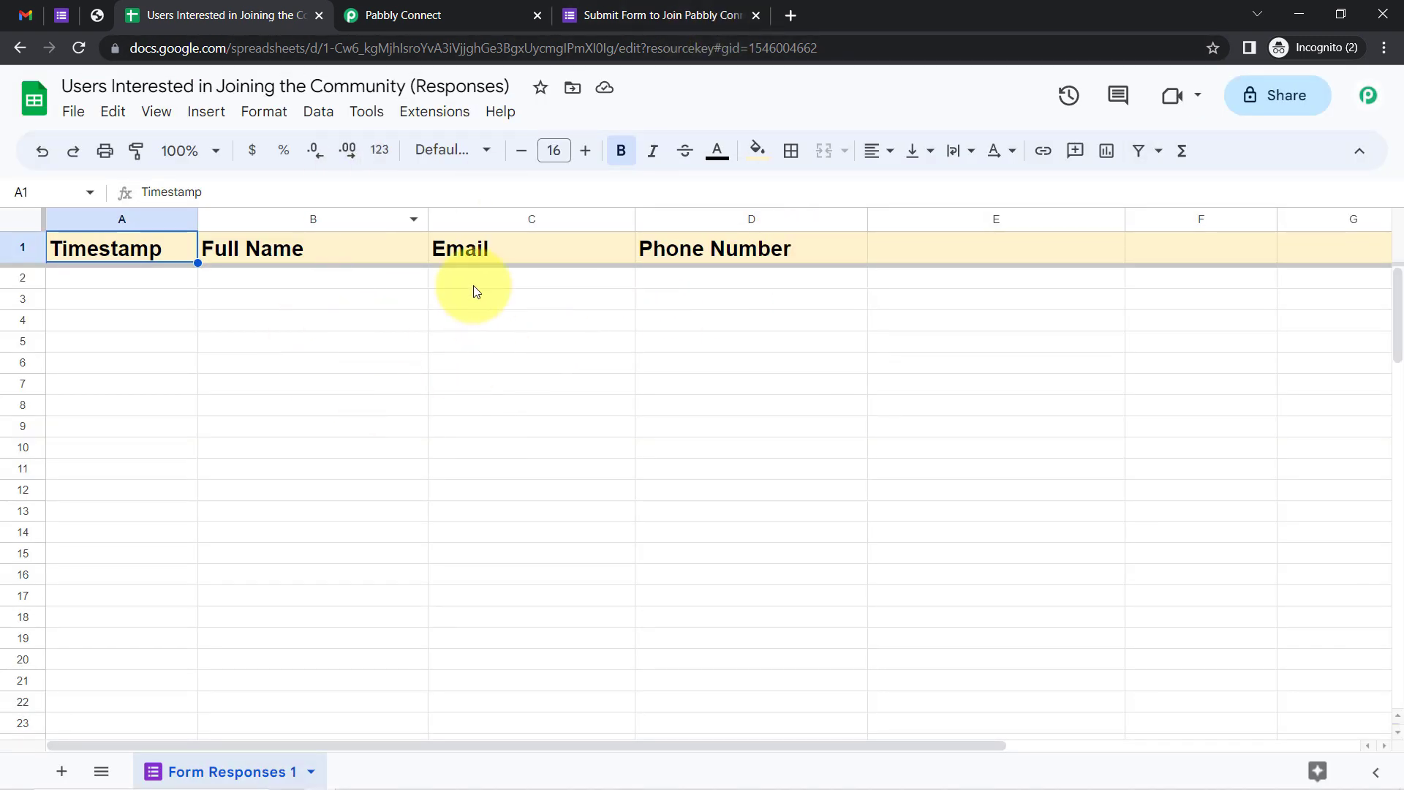
{"action": "left_click", "coordinate": [425, 123]}
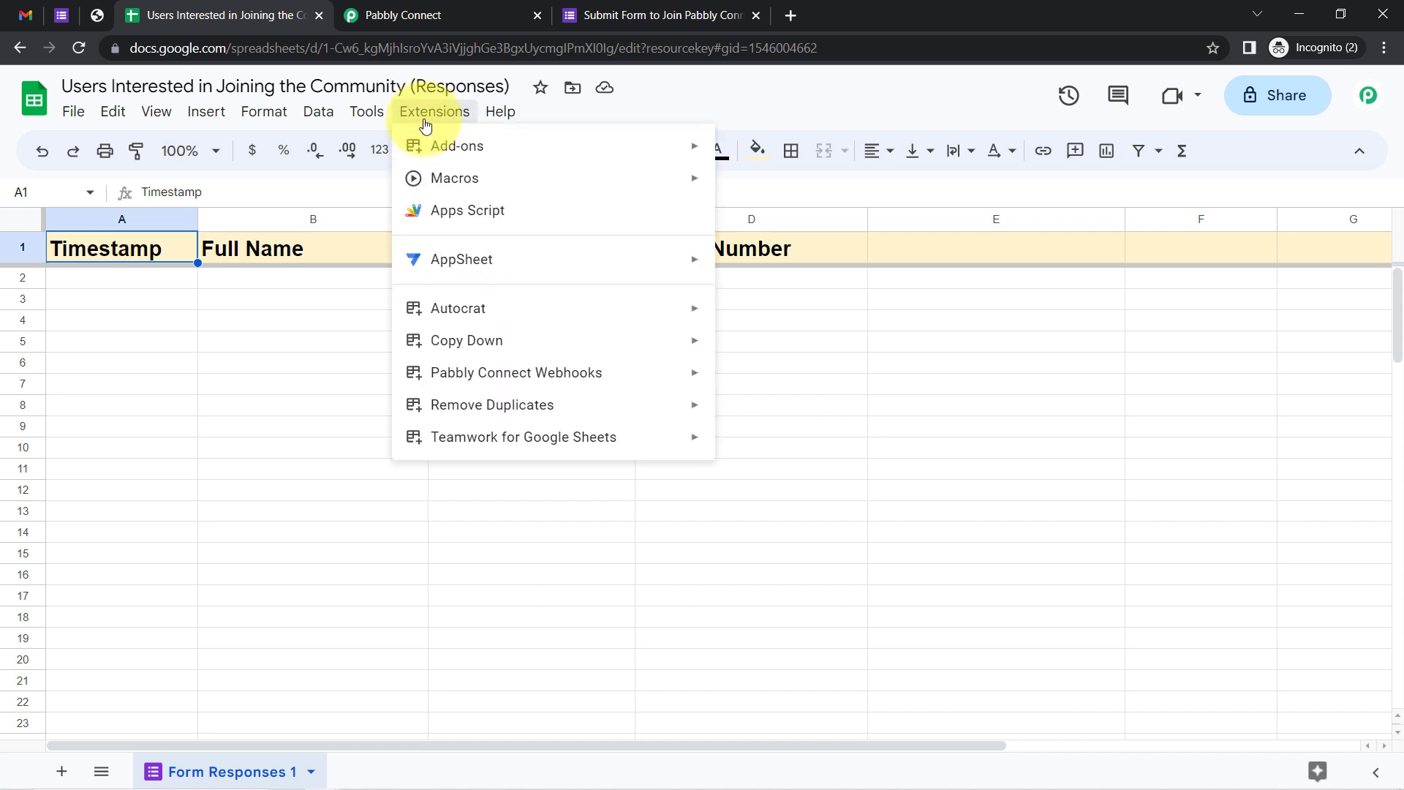
{"action": "mouse_move", "coordinate": [474, 374]}
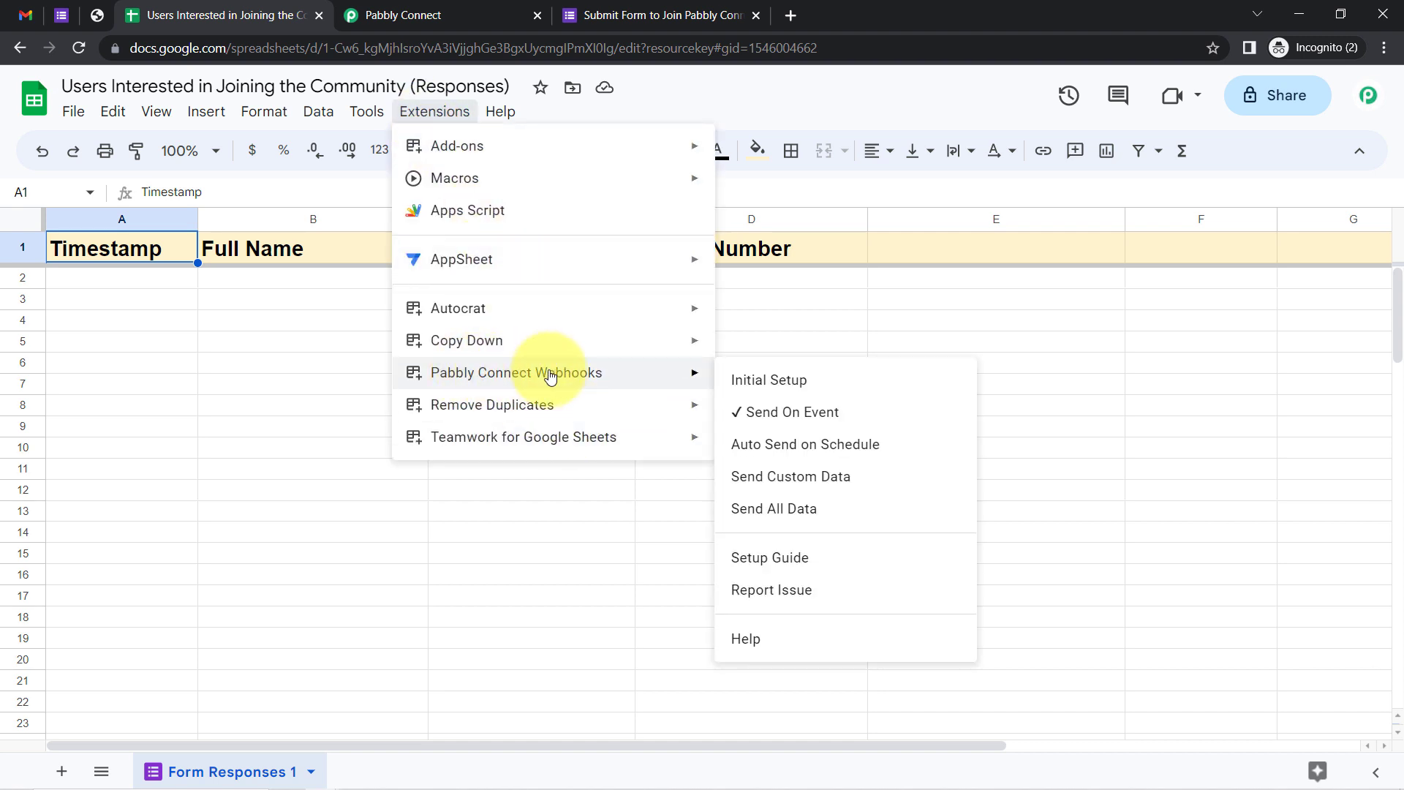
{"action": "left_click", "coordinate": [765, 386]}
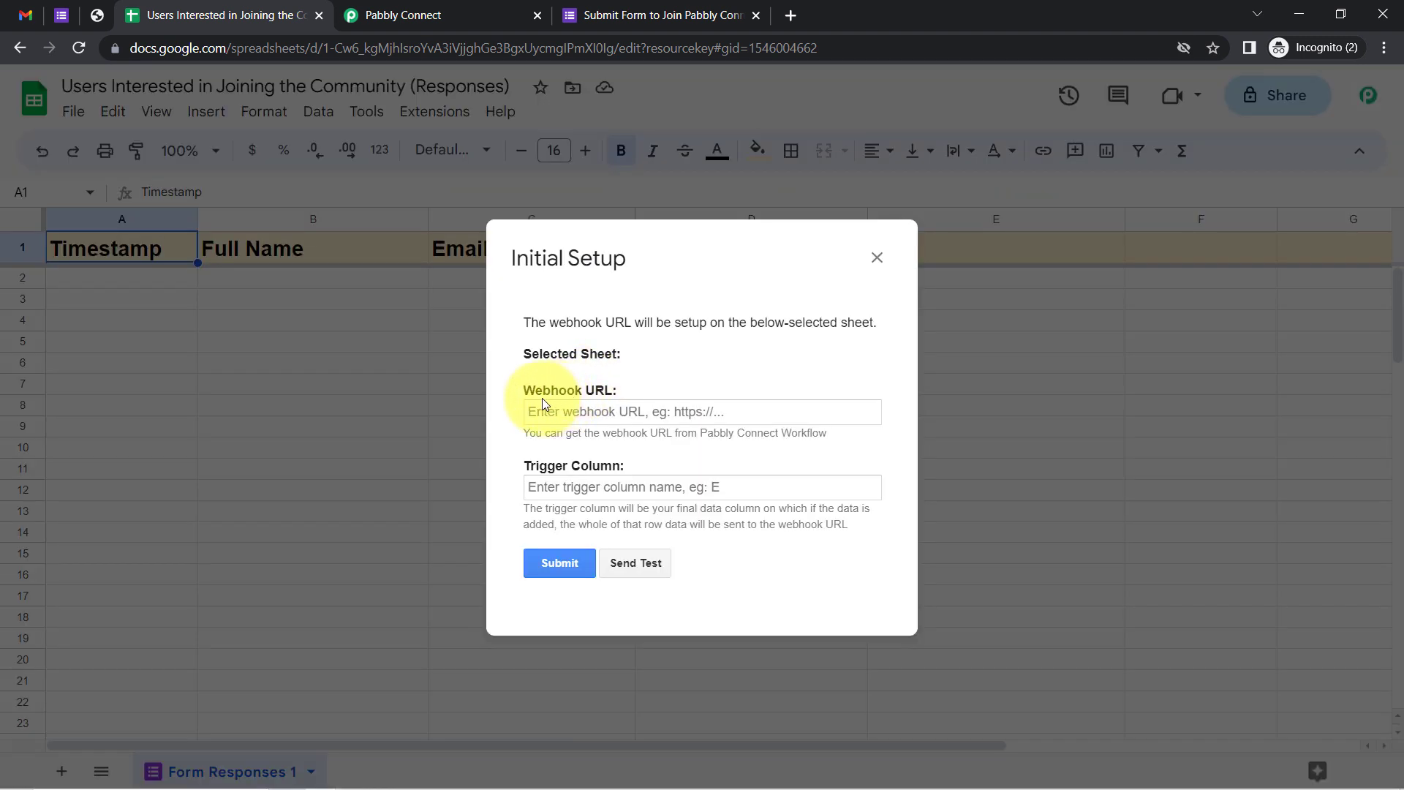
{"action": "left_click", "coordinate": [418, 17]}
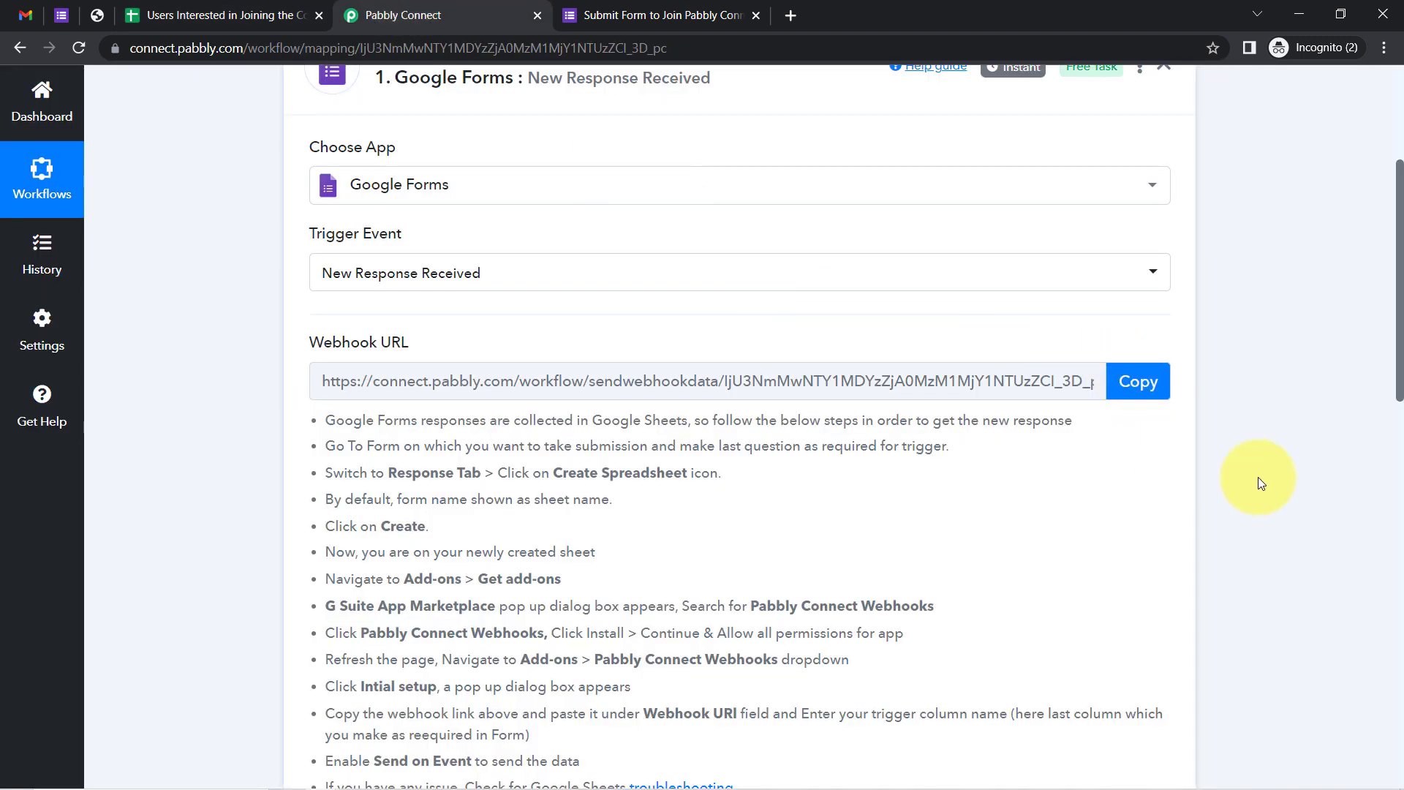
{"action": "left_click", "coordinate": [1139, 380]}
{"action": "left_click", "coordinate": [212, 8]}
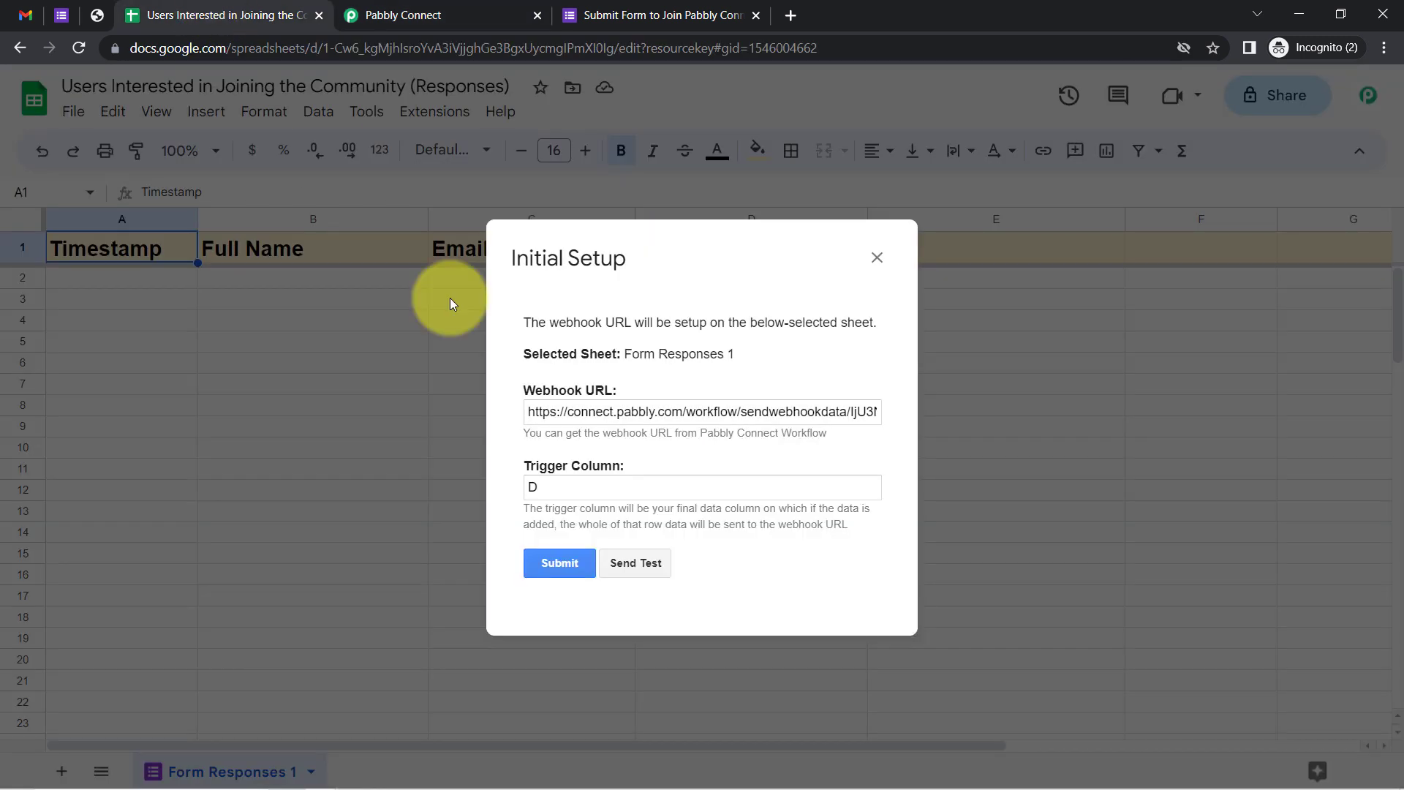
{"action": "triple_click", "coordinate": [630, 407]}
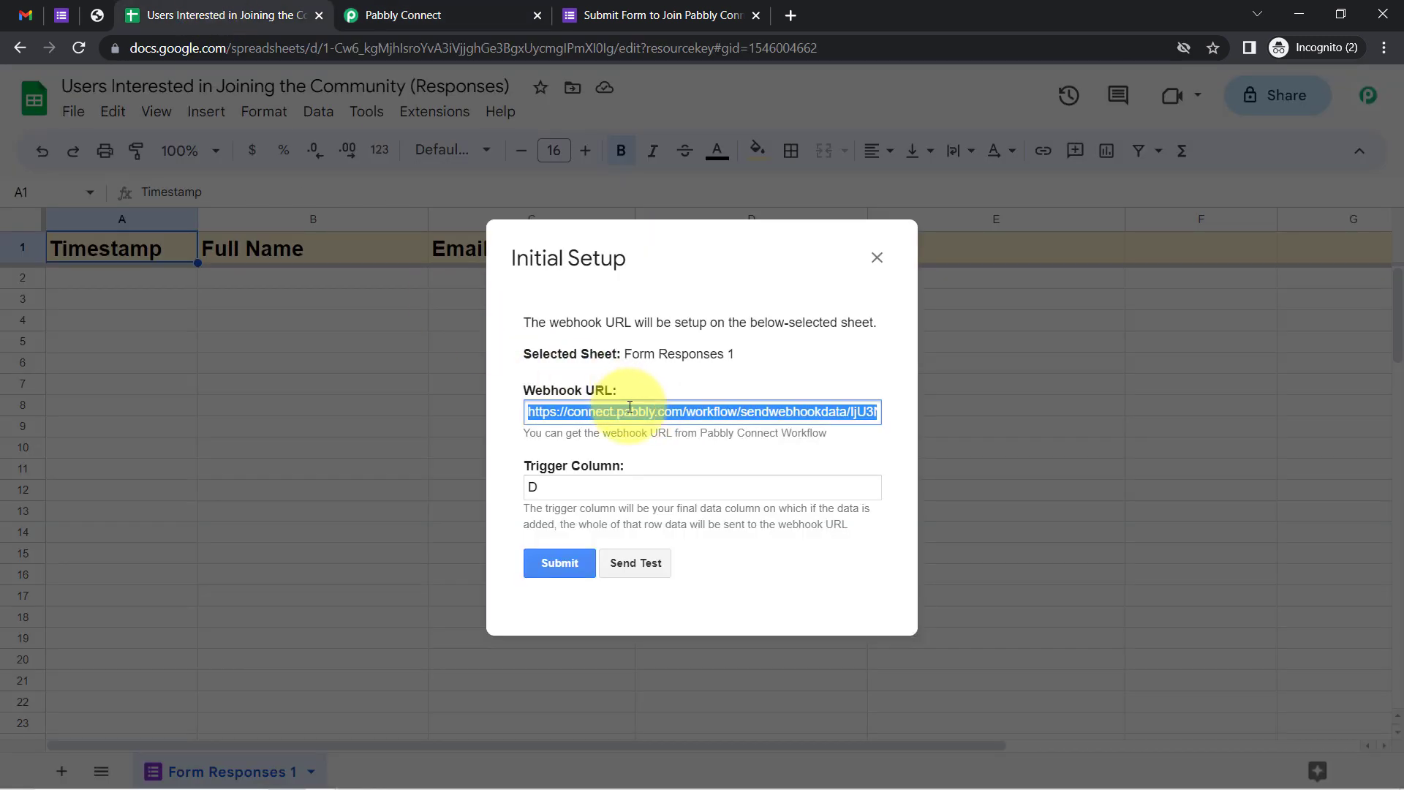
{"action": "key", "text": "ctrl+v"}
{"action": "left_click_drag", "start_coordinate": [529, 467], "coordinate": [630, 472]}
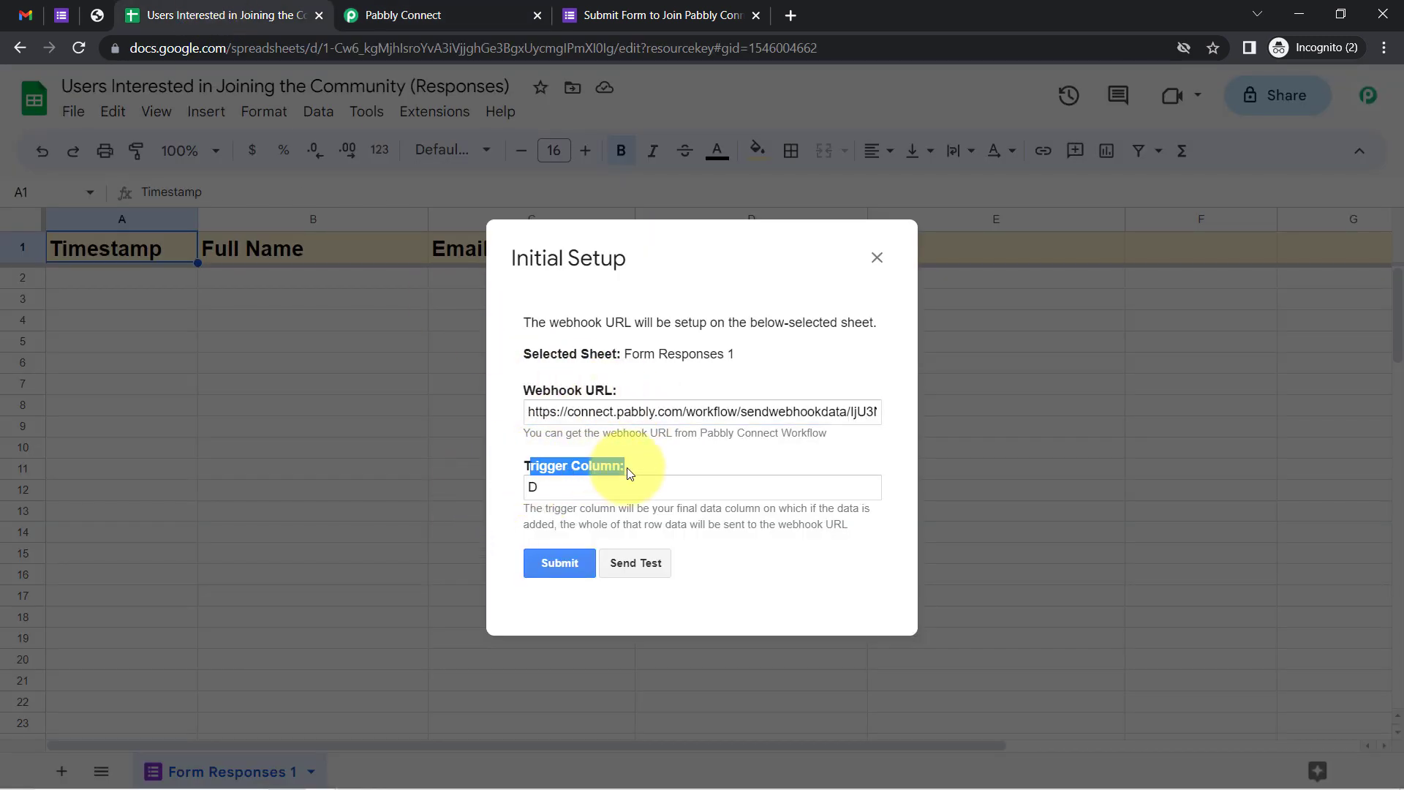
{"action": "left_click", "coordinate": [877, 258]}
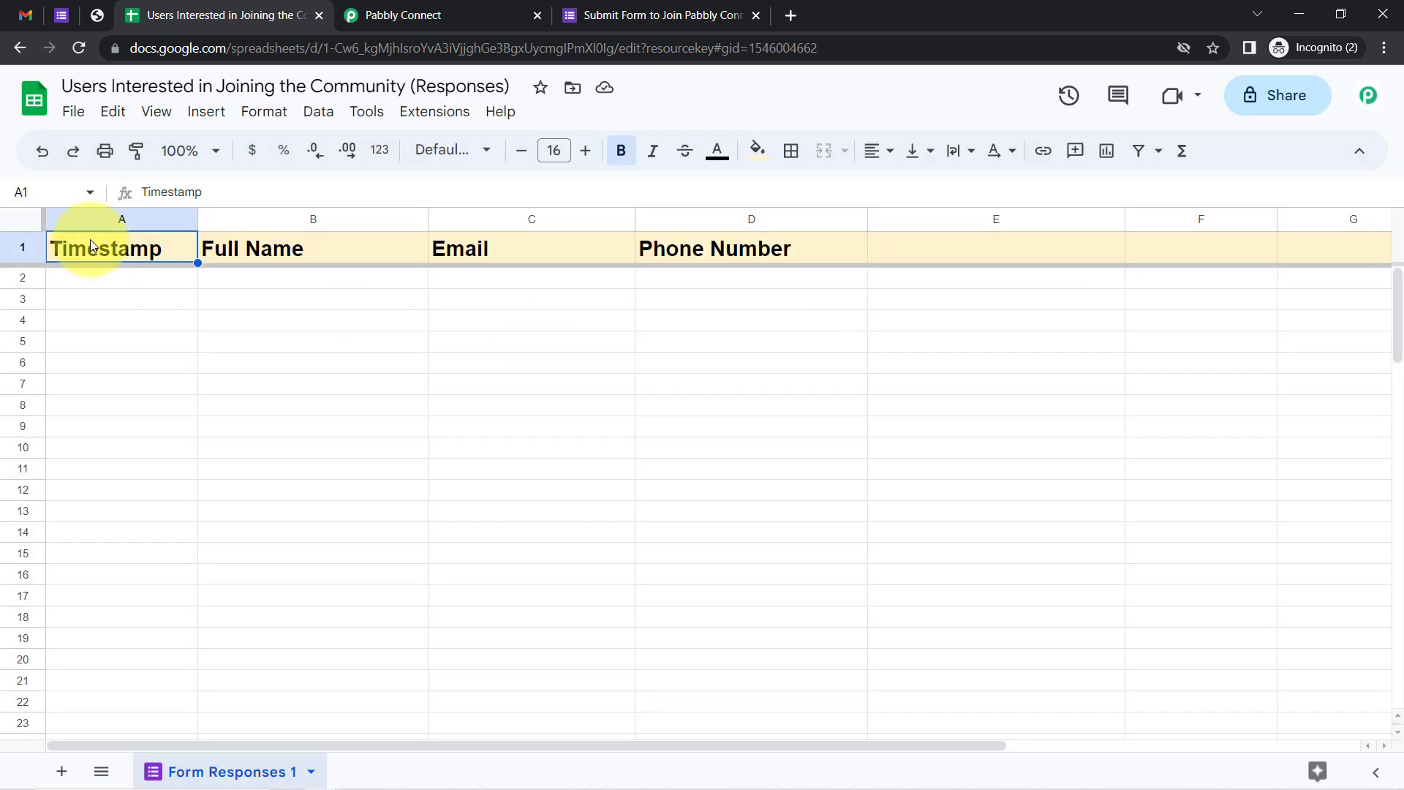
Preview the live Google Form as a respondent
{"action": "left_click", "coordinate": [71, 15]}
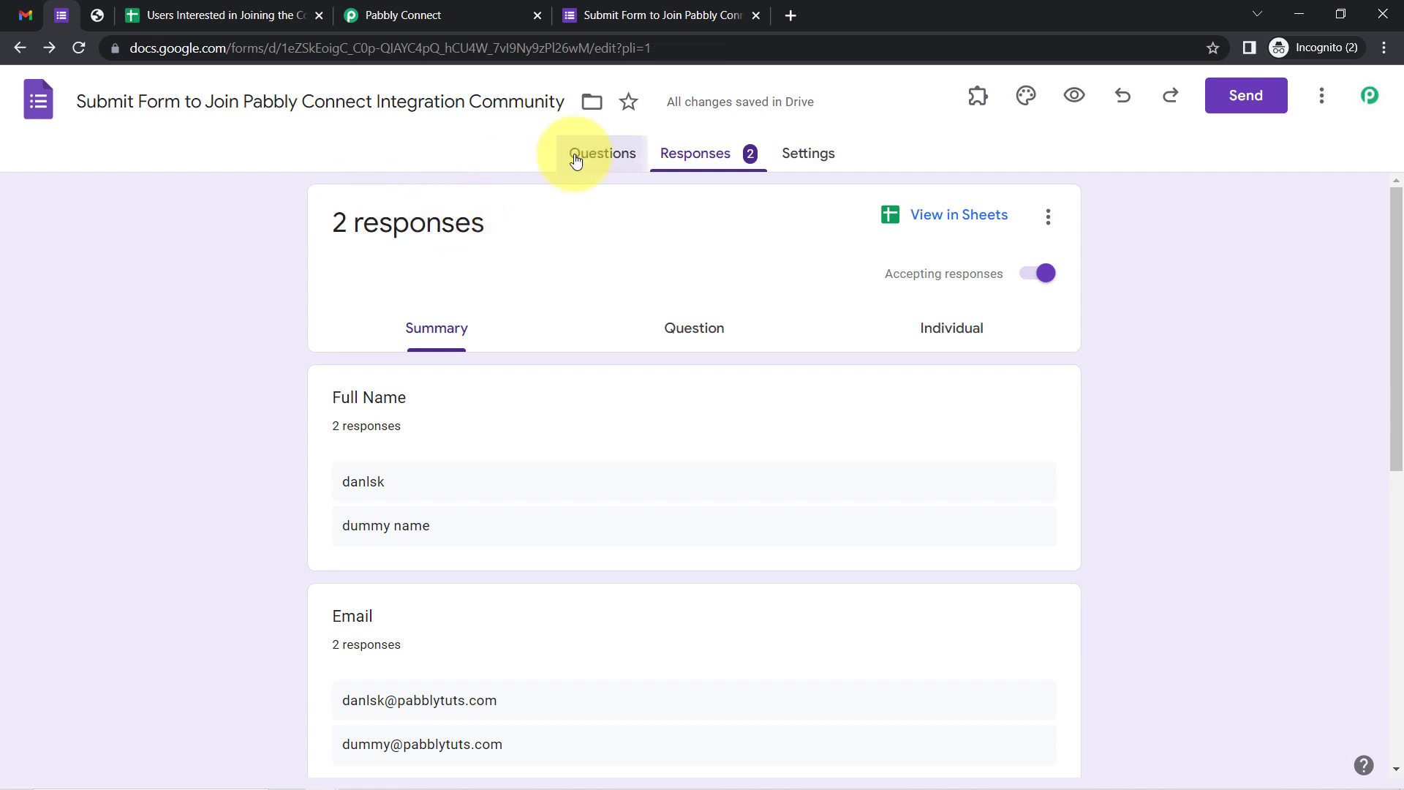
{"action": "left_click", "coordinate": [578, 156]}
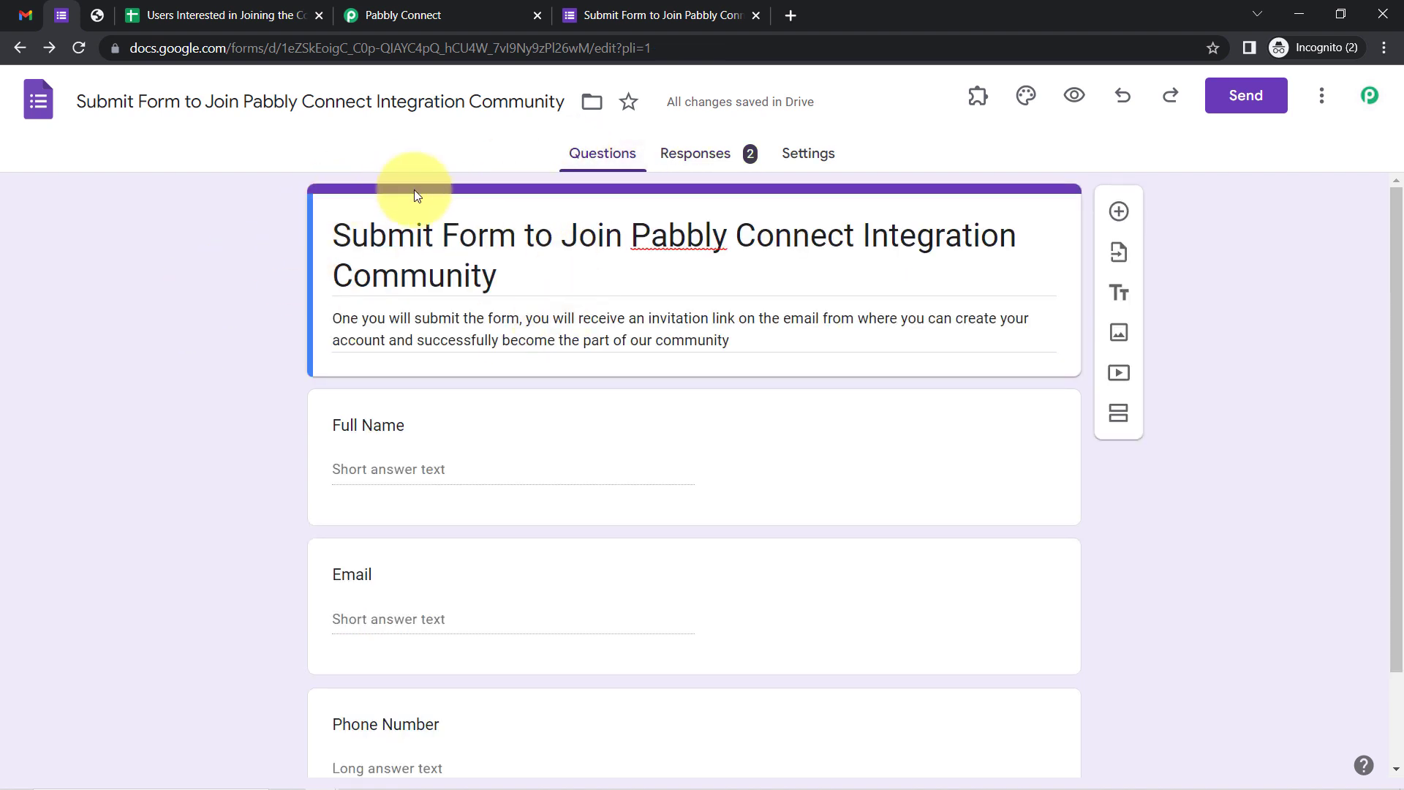
{"action": "left_click", "coordinate": [1074, 96]}
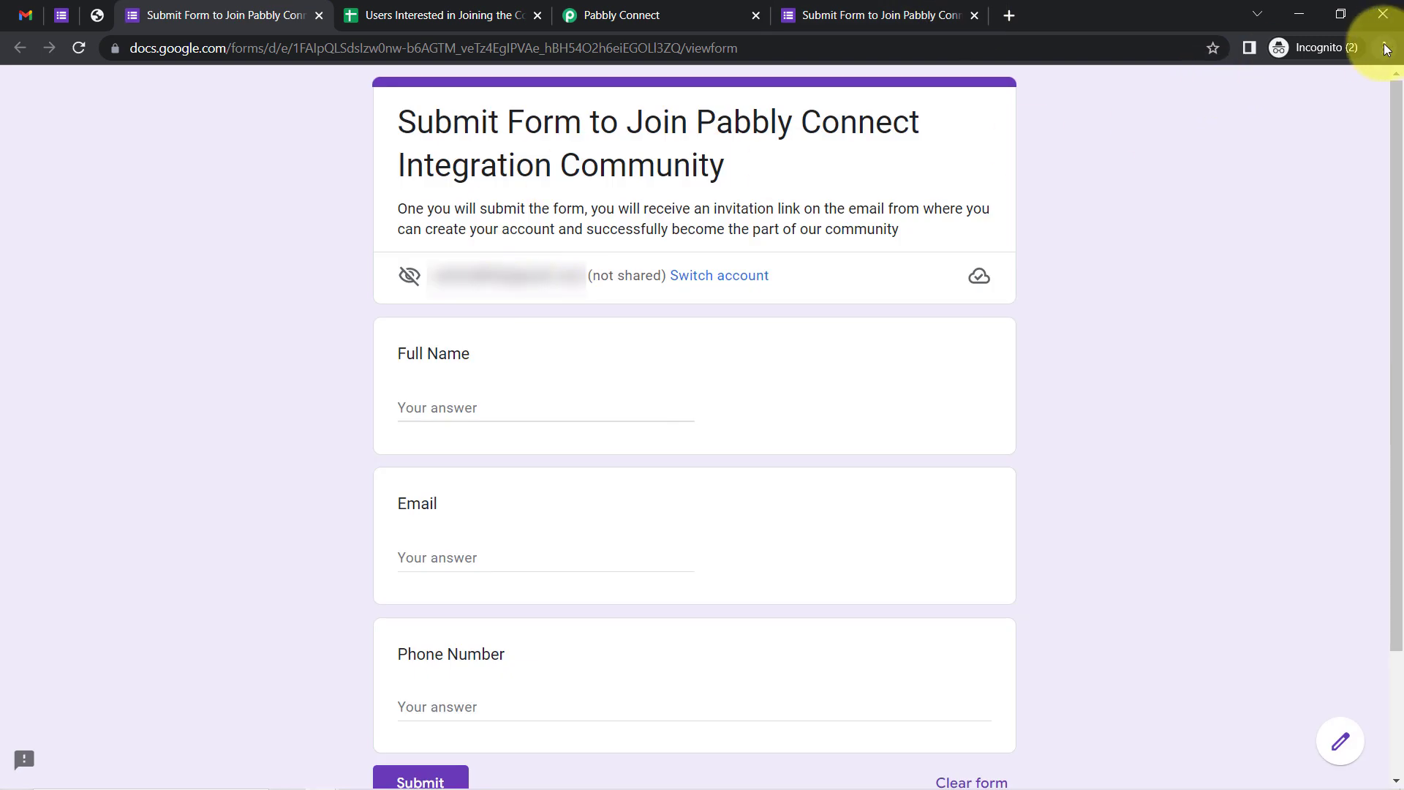
{"action": "left_click", "coordinate": [1384, 49]}
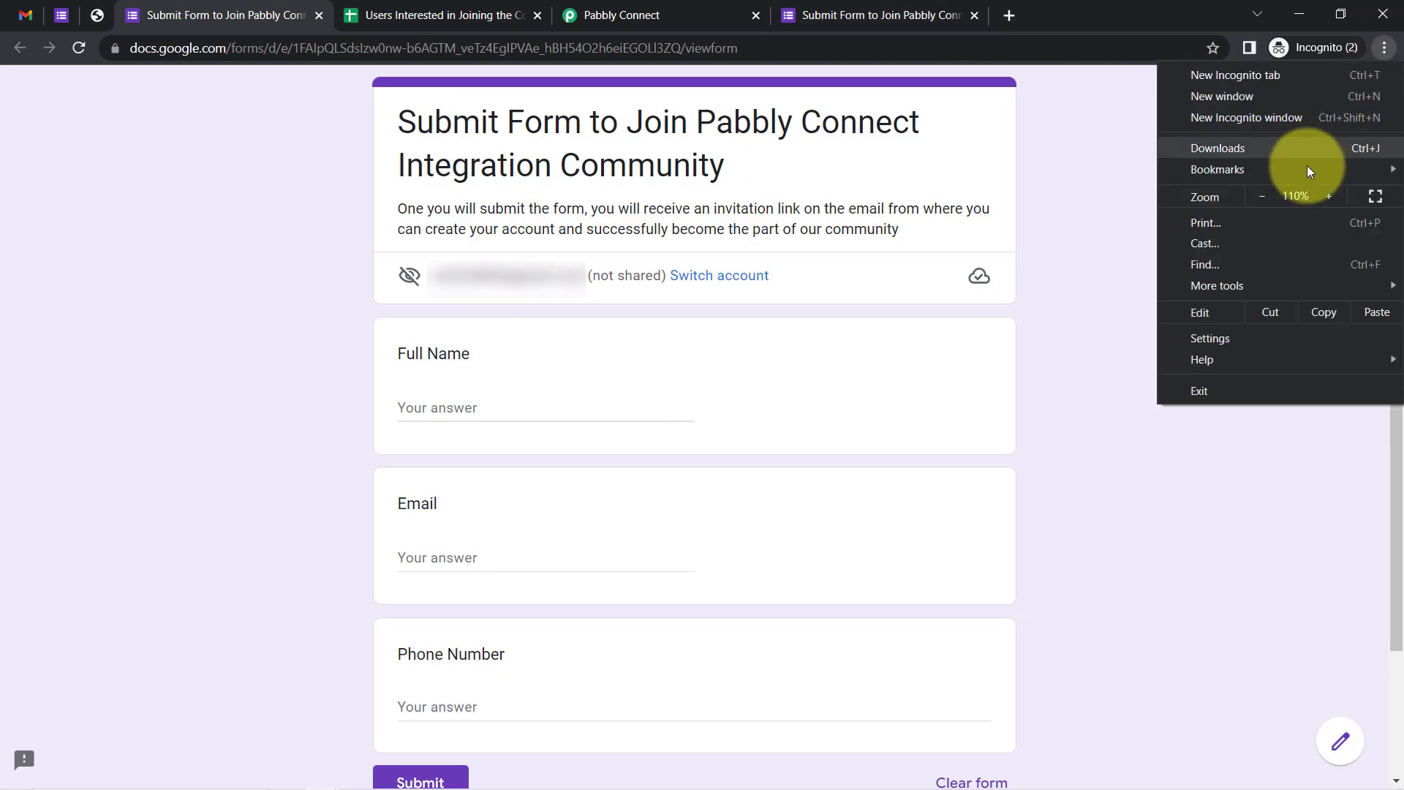
{"action": "left_click", "coordinate": [1137, 182]}
{"action": "left_click_drag", "start_coordinate": [1397, 172], "coordinate": [1399, 391]}
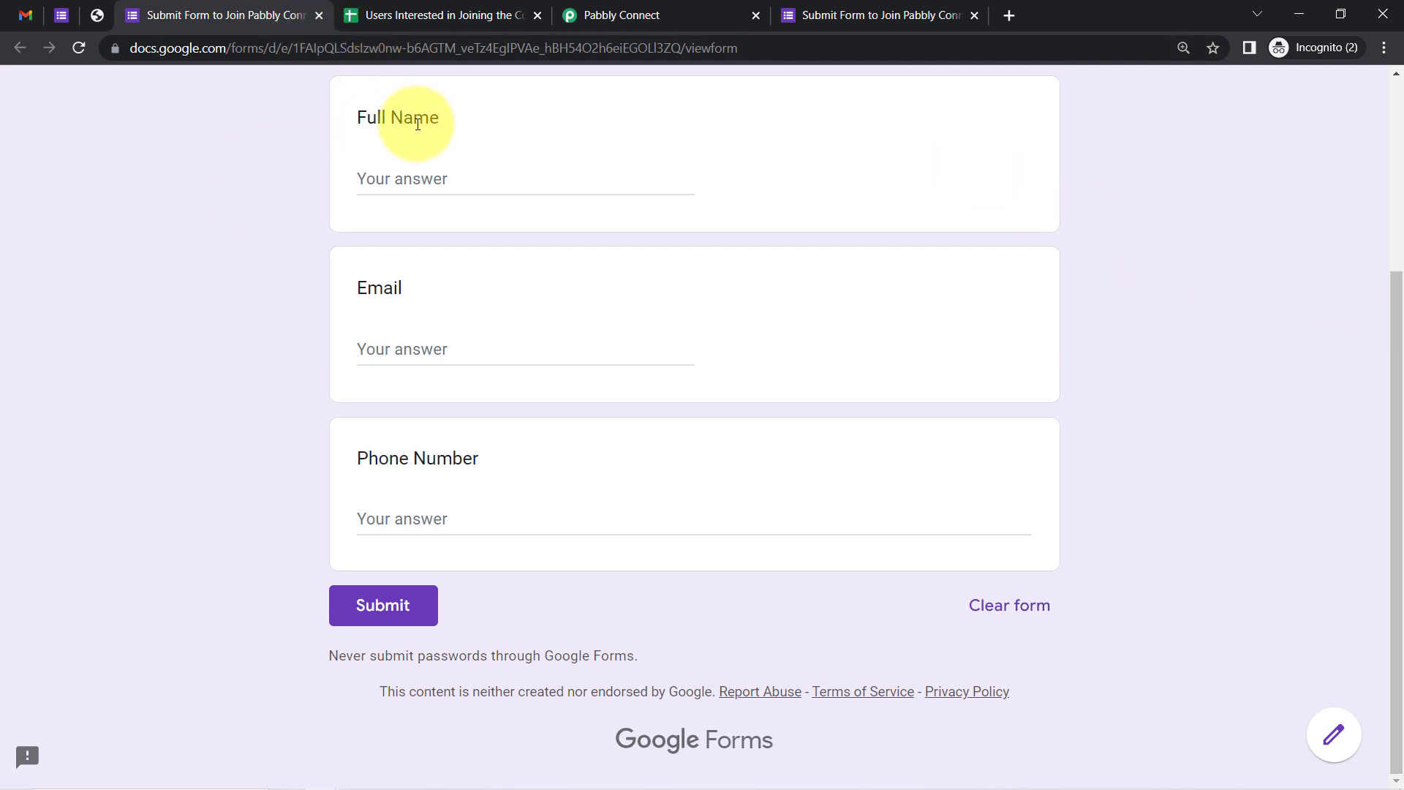
Fill in a test full name, email and phone number and submit the response
{"action": "left_click_drag", "start_coordinate": [438, 119], "coordinate": [377, 119]}
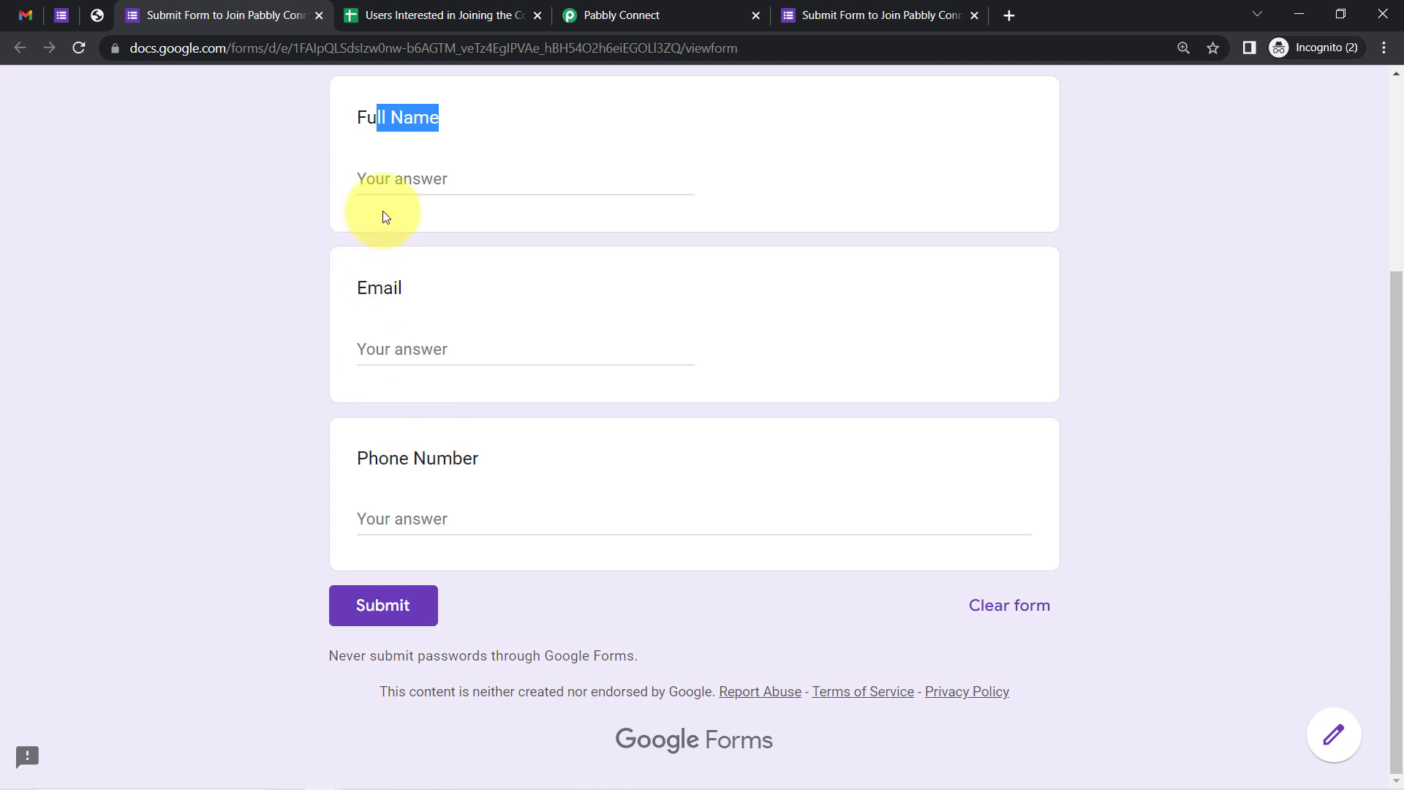
{"action": "left_click", "coordinate": [369, 179]}
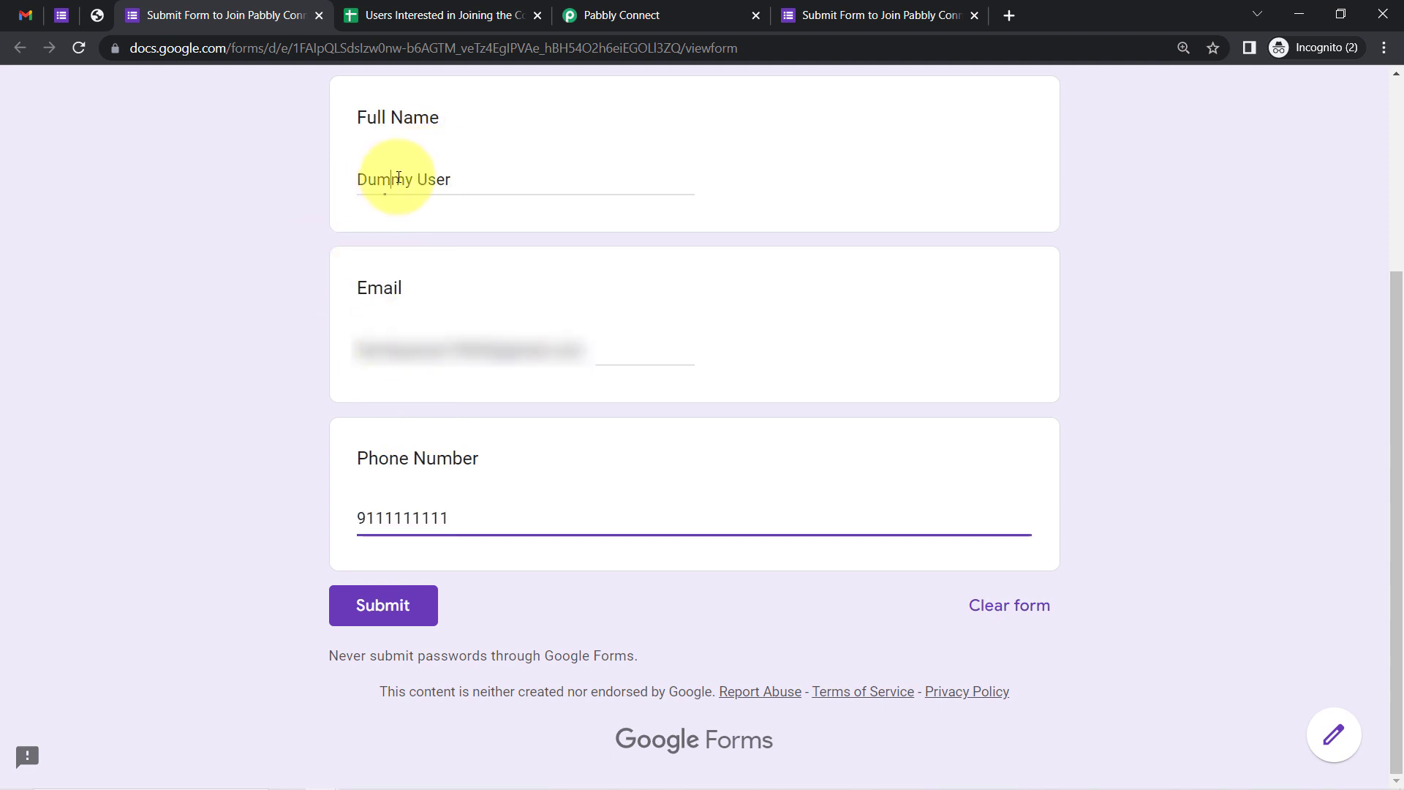
{"action": "left_click_drag", "start_coordinate": [398, 177], "coordinate": [495, 167]}
{"action": "left_click_drag", "start_coordinate": [373, 343], "coordinate": [593, 359]}
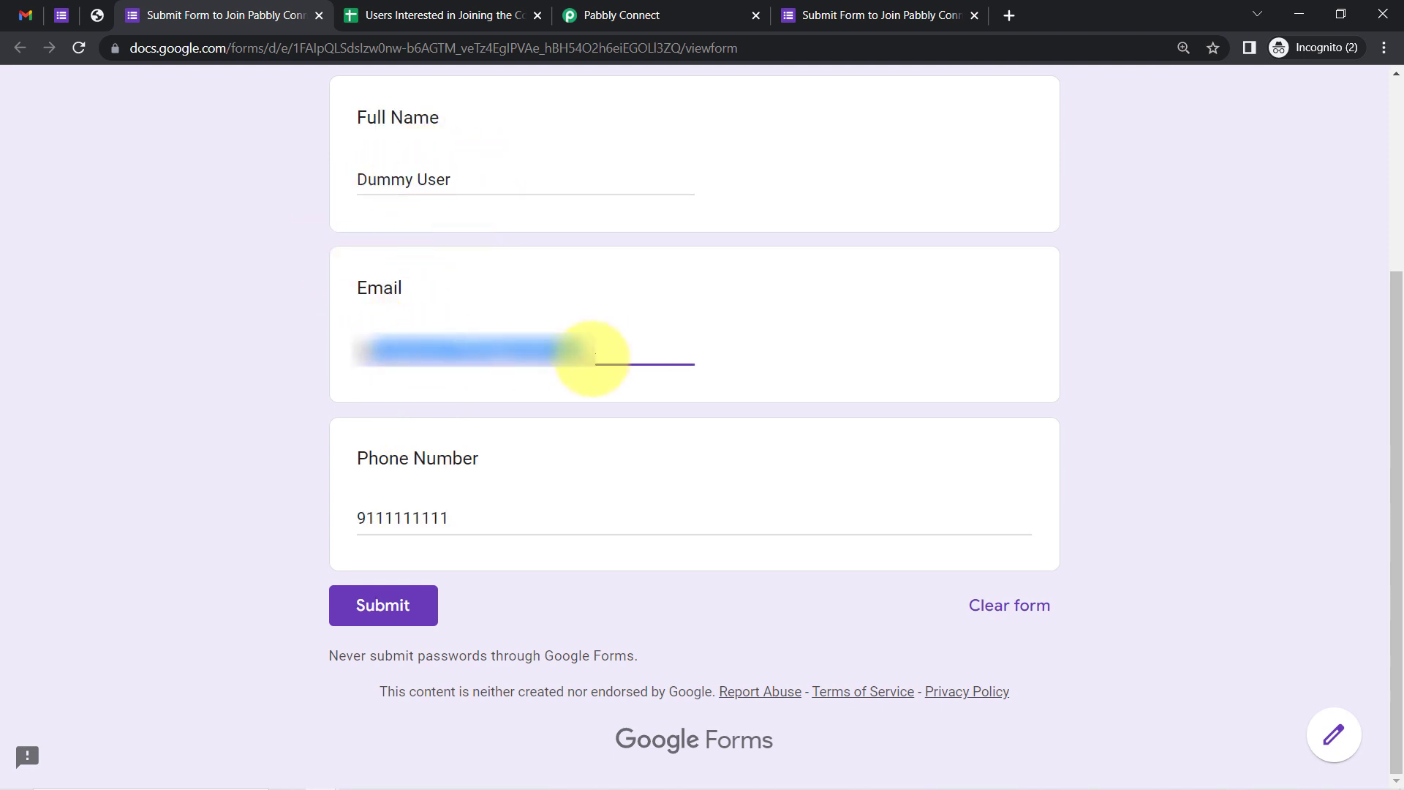
{"action": "left_click", "coordinate": [375, 618]}
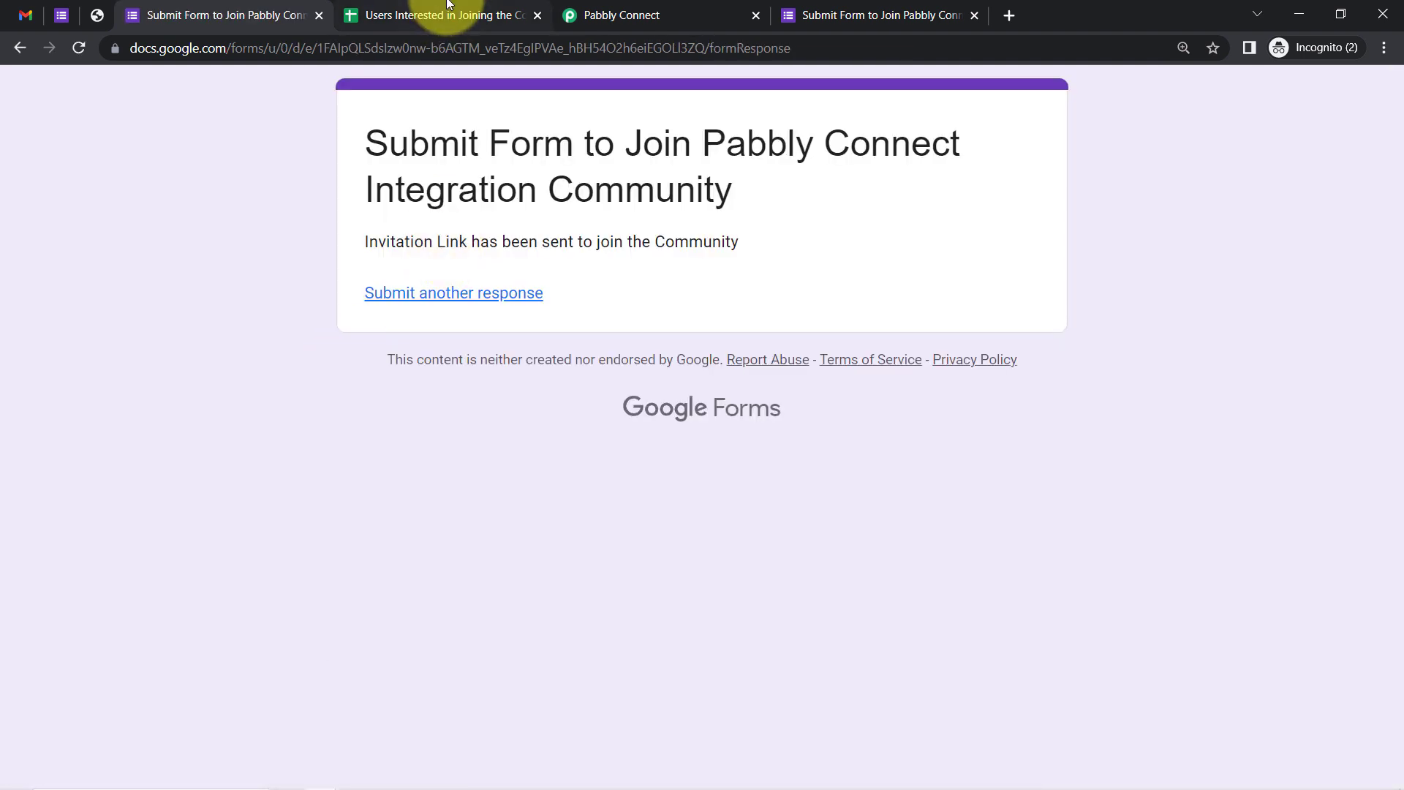
In the responses sheet, launch the Pabbly Connect Webhooks Initial Setup
{"action": "left_click", "coordinate": [446, 14]}
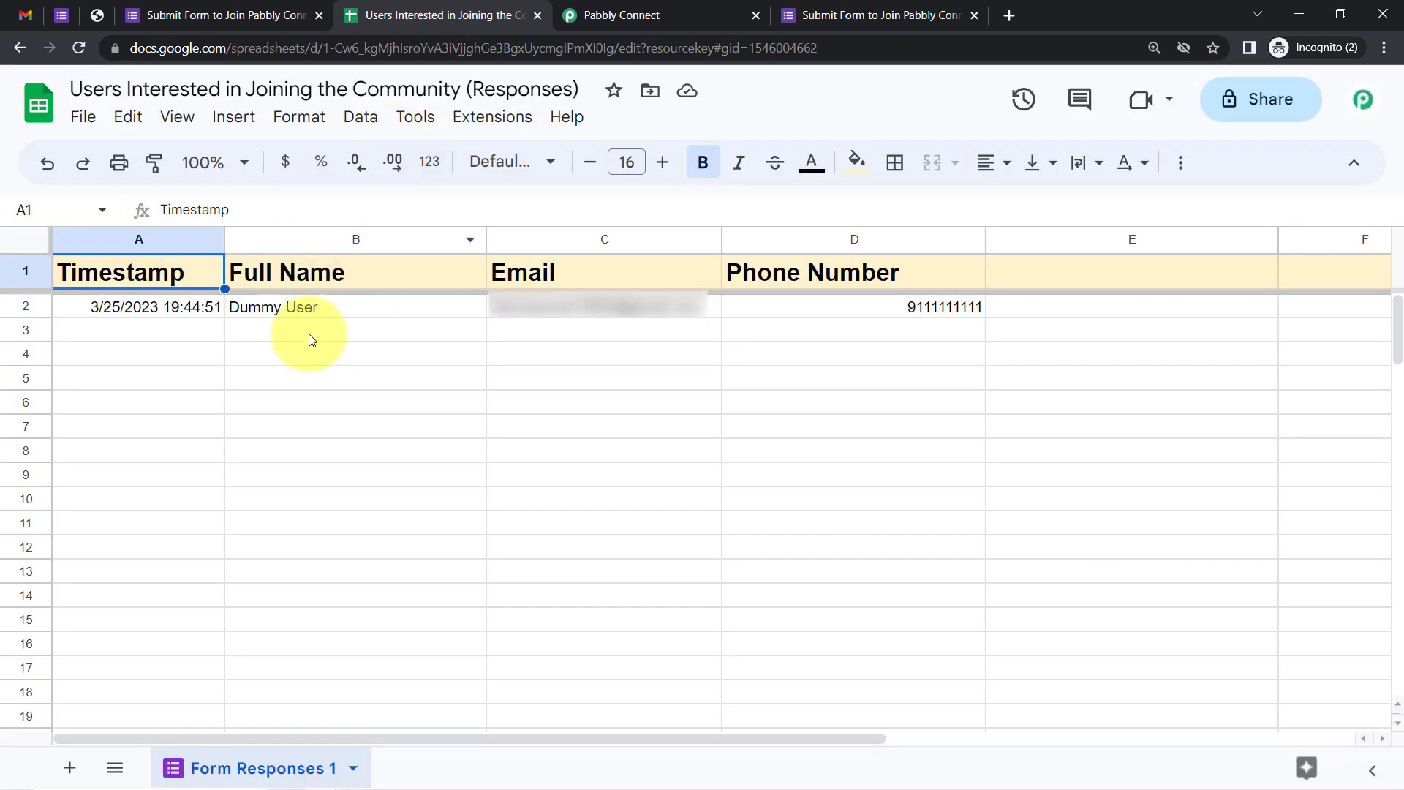
{"action": "left_click", "coordinate": [282, 377]}
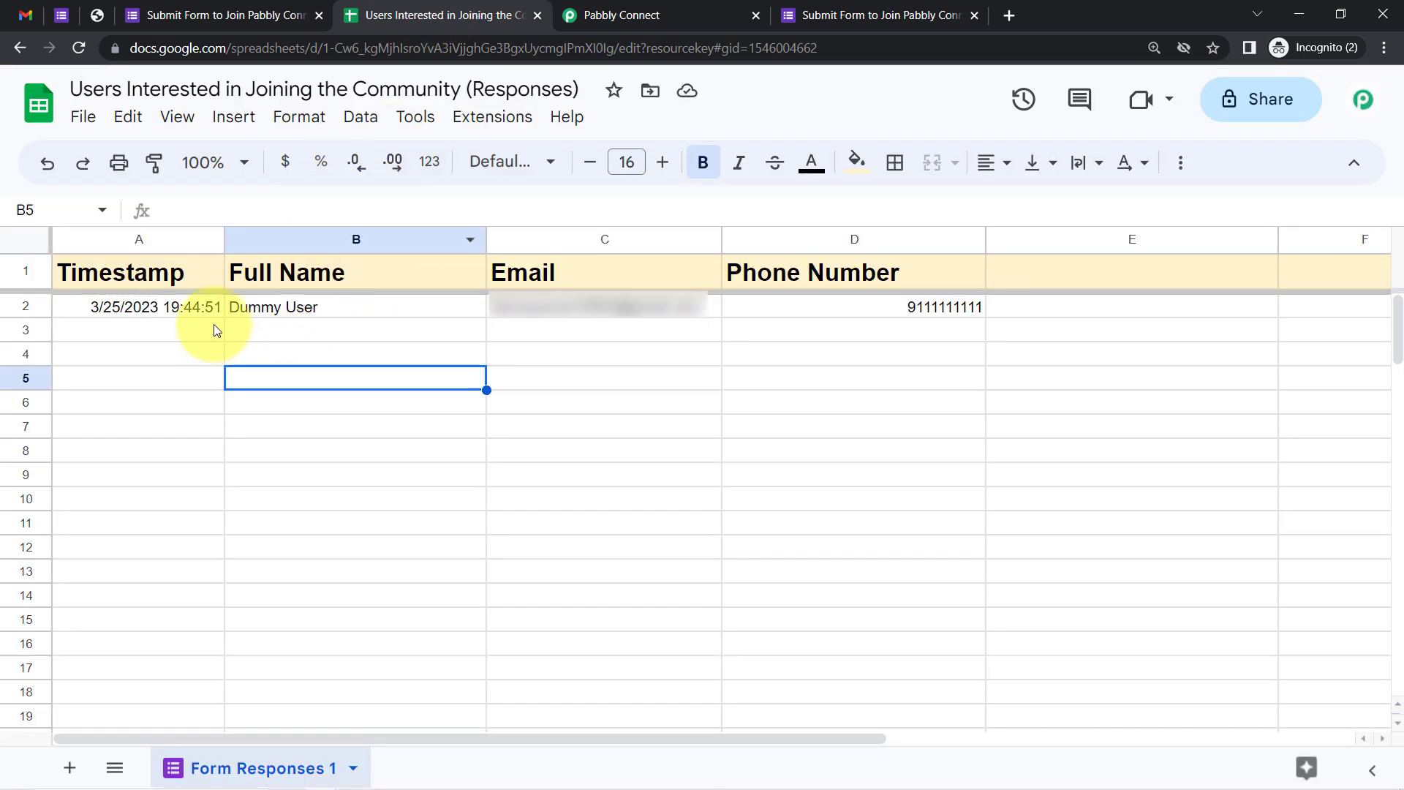
{"action": "left_click", "coordinate": [476, 122]}
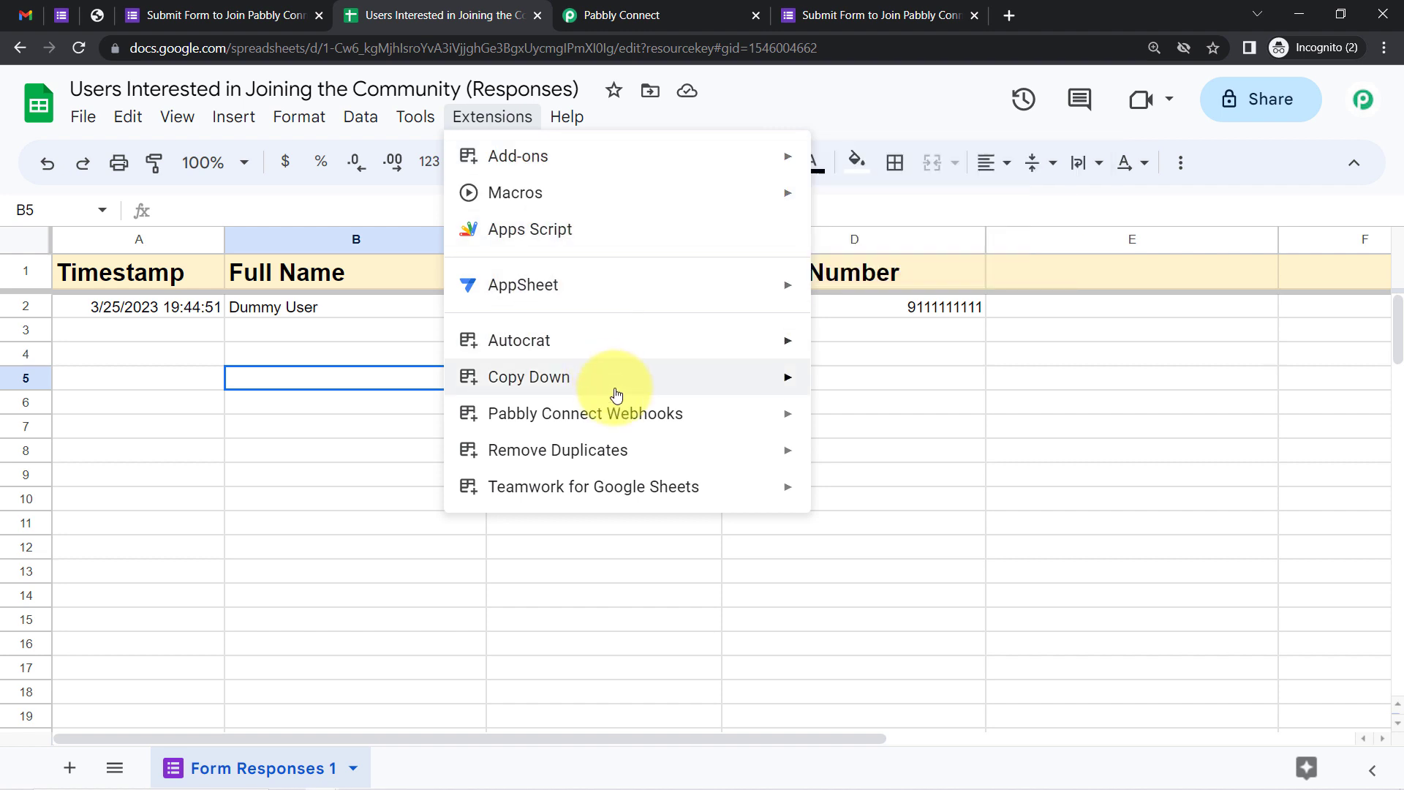
{"action": "mouse_move", "coordinate": [724, 426]}
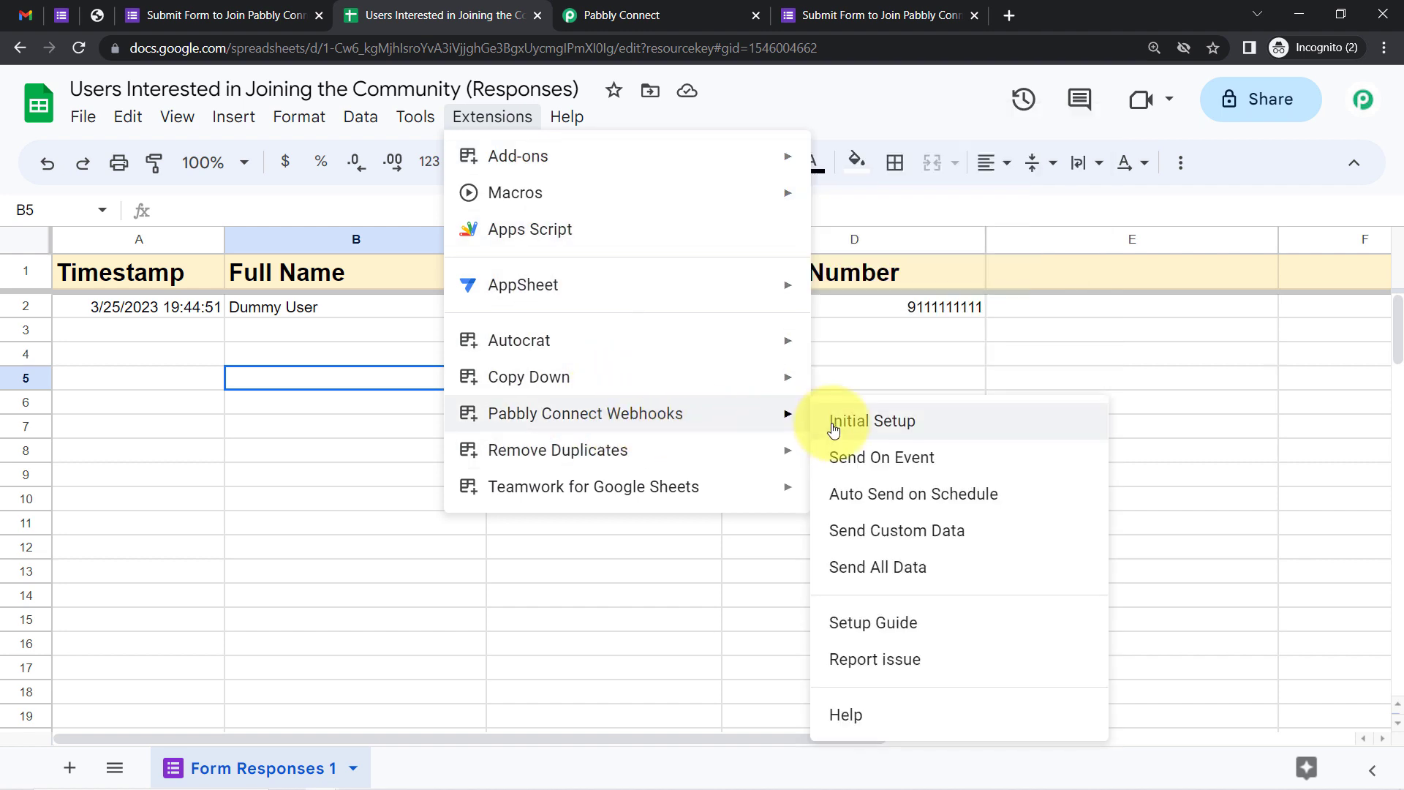
{"action": "left_click", "coordinate": [834, 430]}
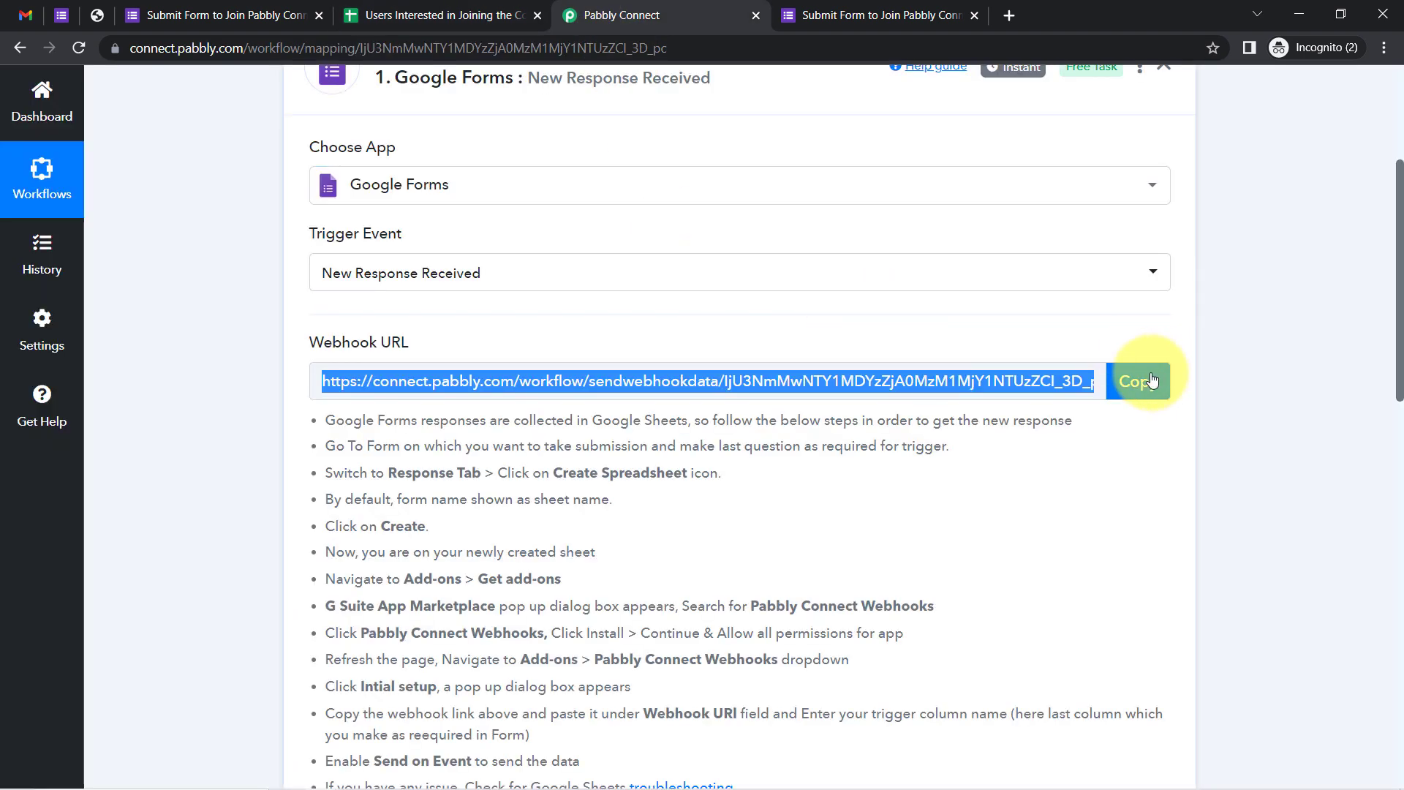
Paste the Pabbly webhook URL into the setup and use column D as the trigger column
{"action": "left_click", "coordinate": [1138, 381]}
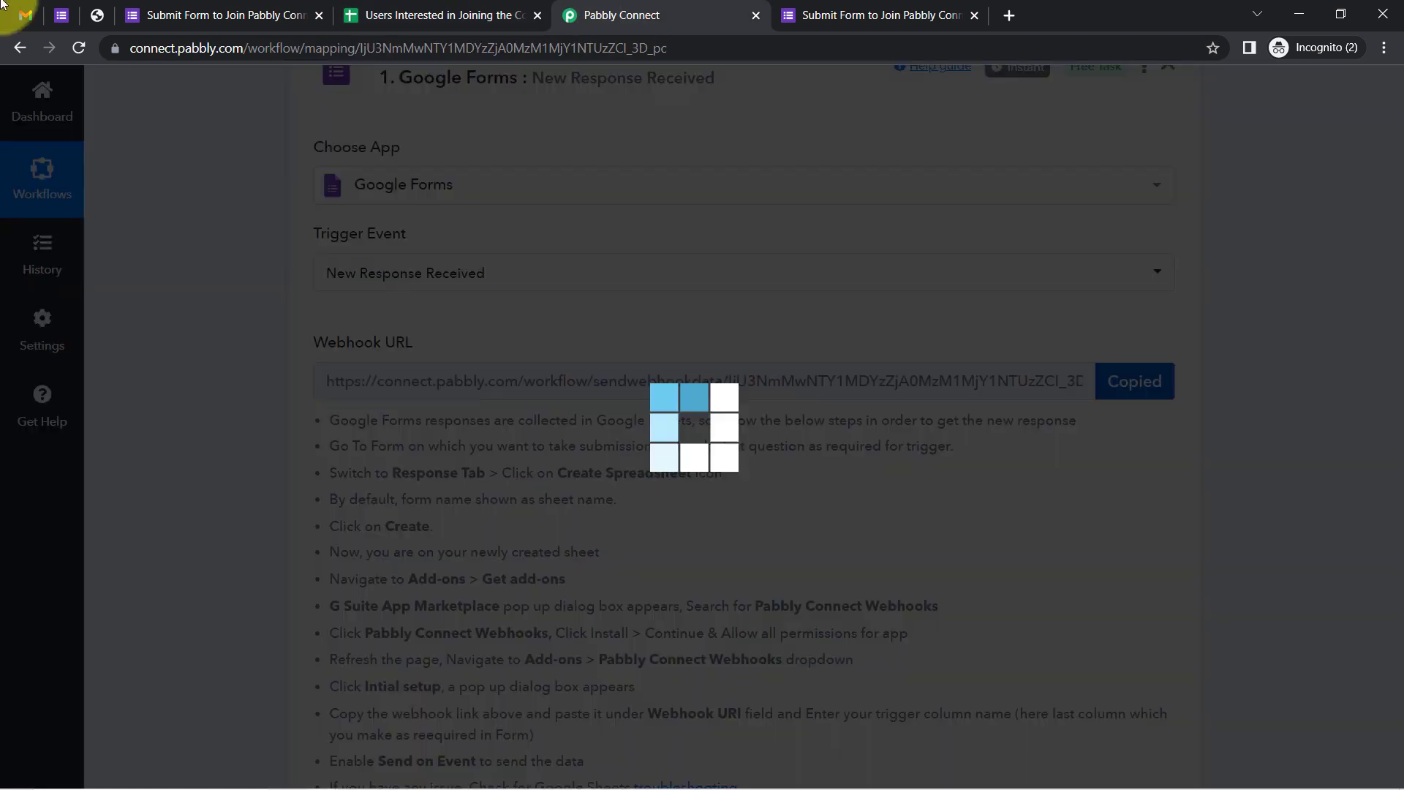
{"action": "left_click", "coordinate": [358, 16]}
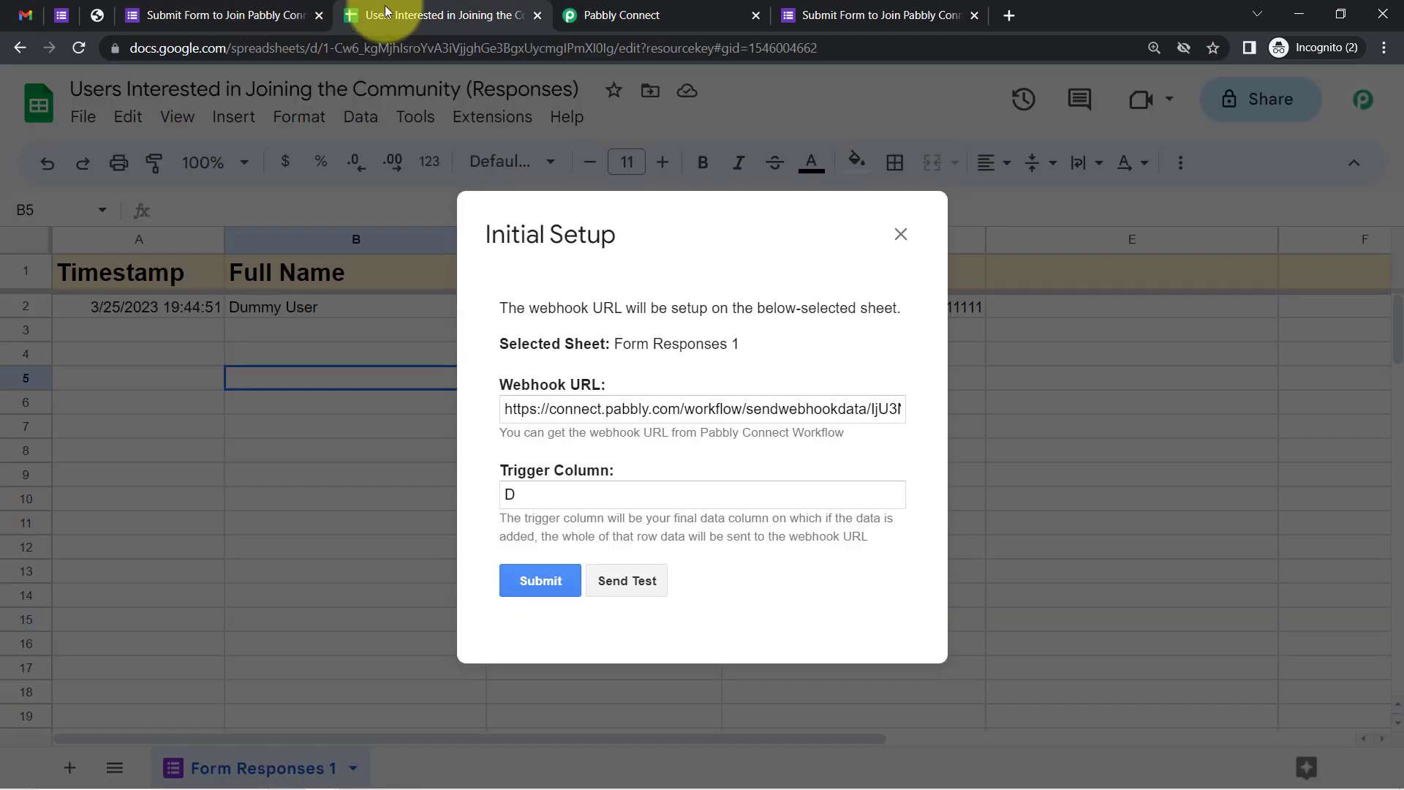
{"action": "triple_click", "coordinate": [594, 418]}
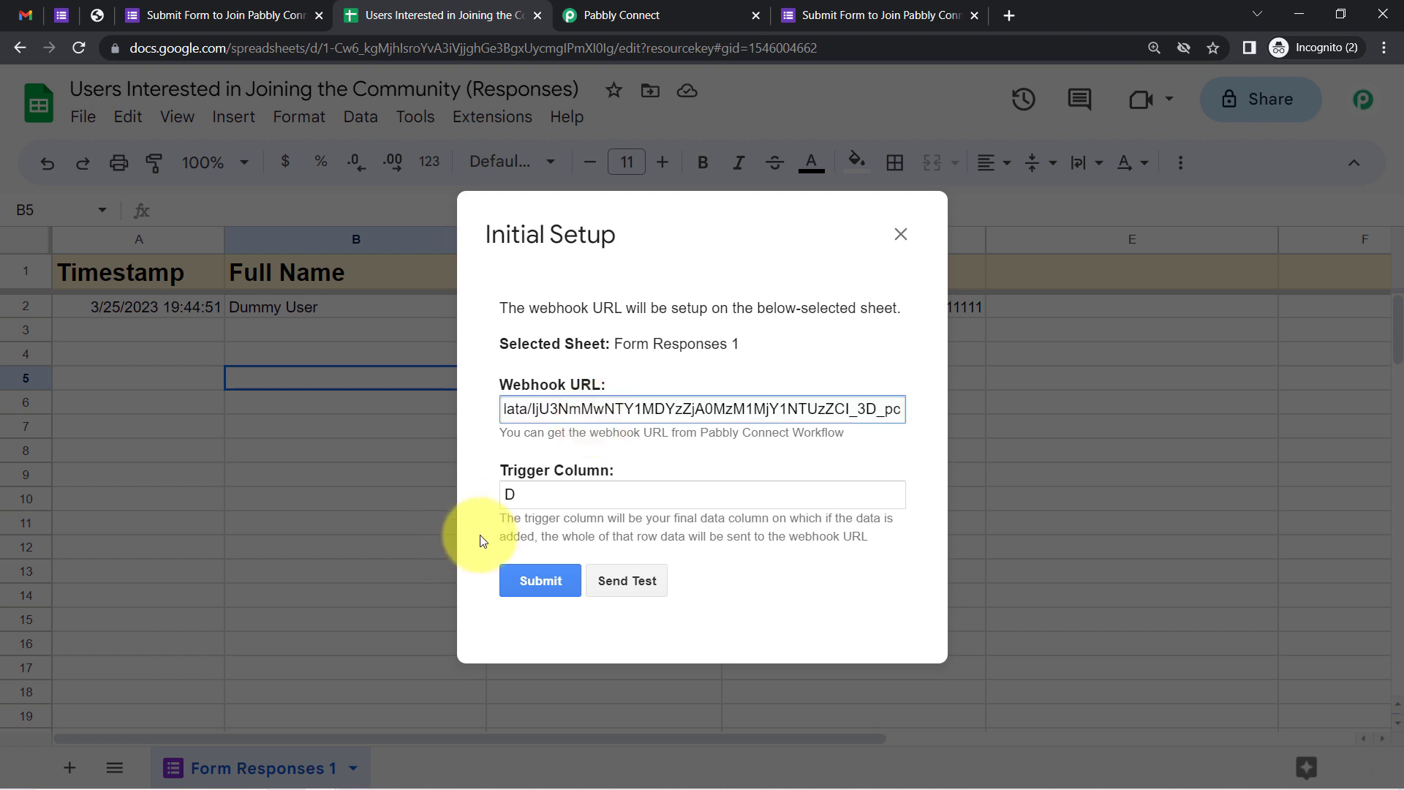
{"action": "left_click_drag", "start_coordinate": [523, 517], "coordinate": [844, 541]}
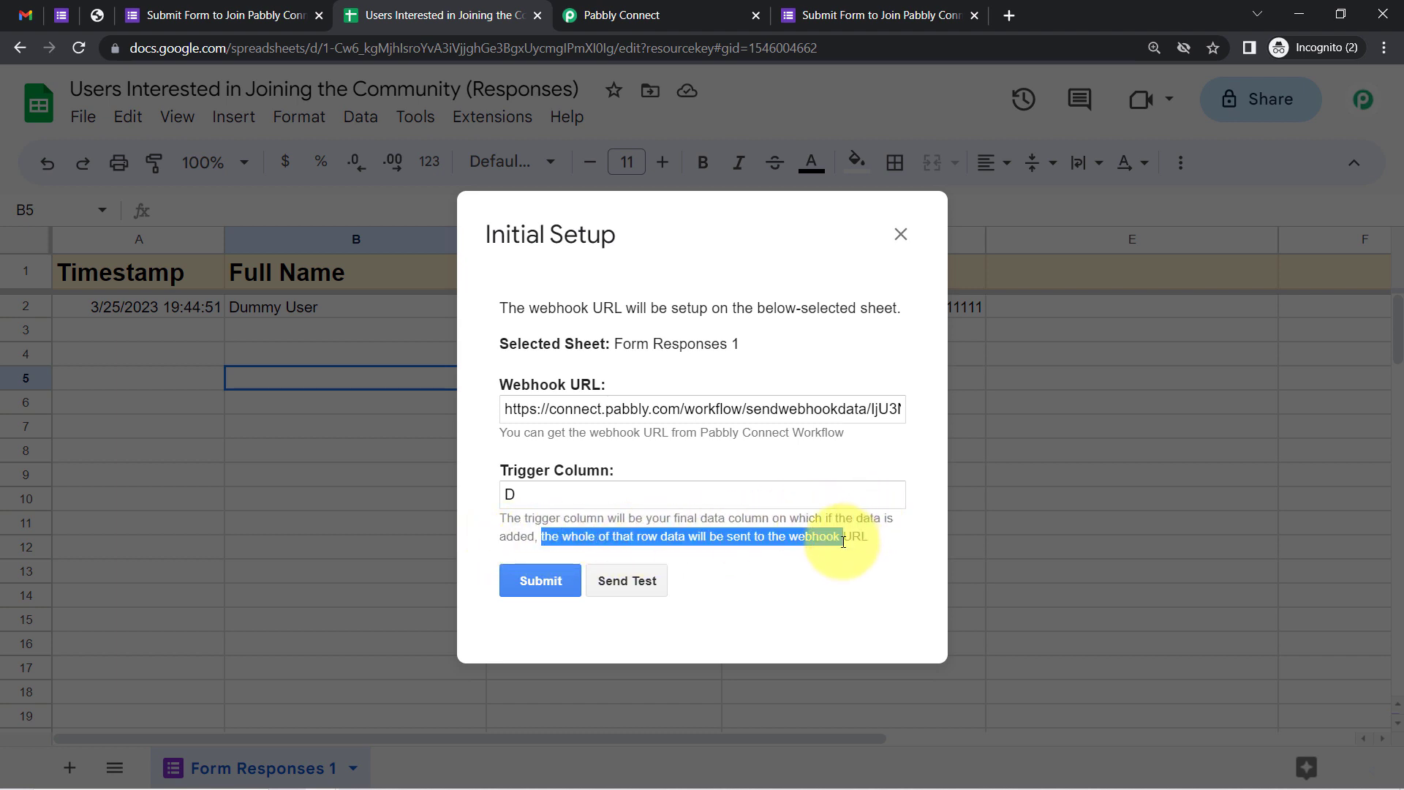
{"action": "left_click", "coordinate": [782, 539]}
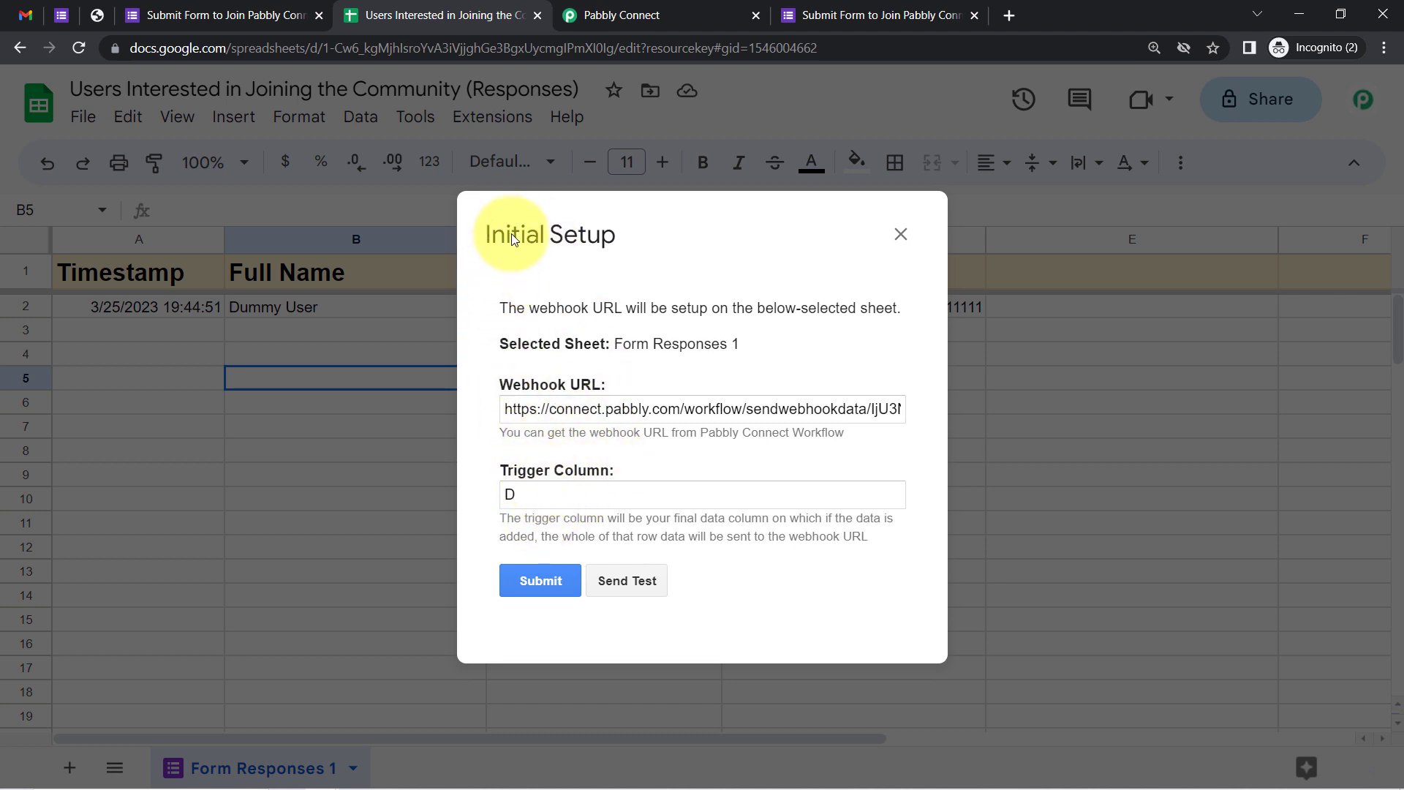
{"action": "left_click_drag", "start_coordinate": [513, 239], "coordinate": [235, 335]}
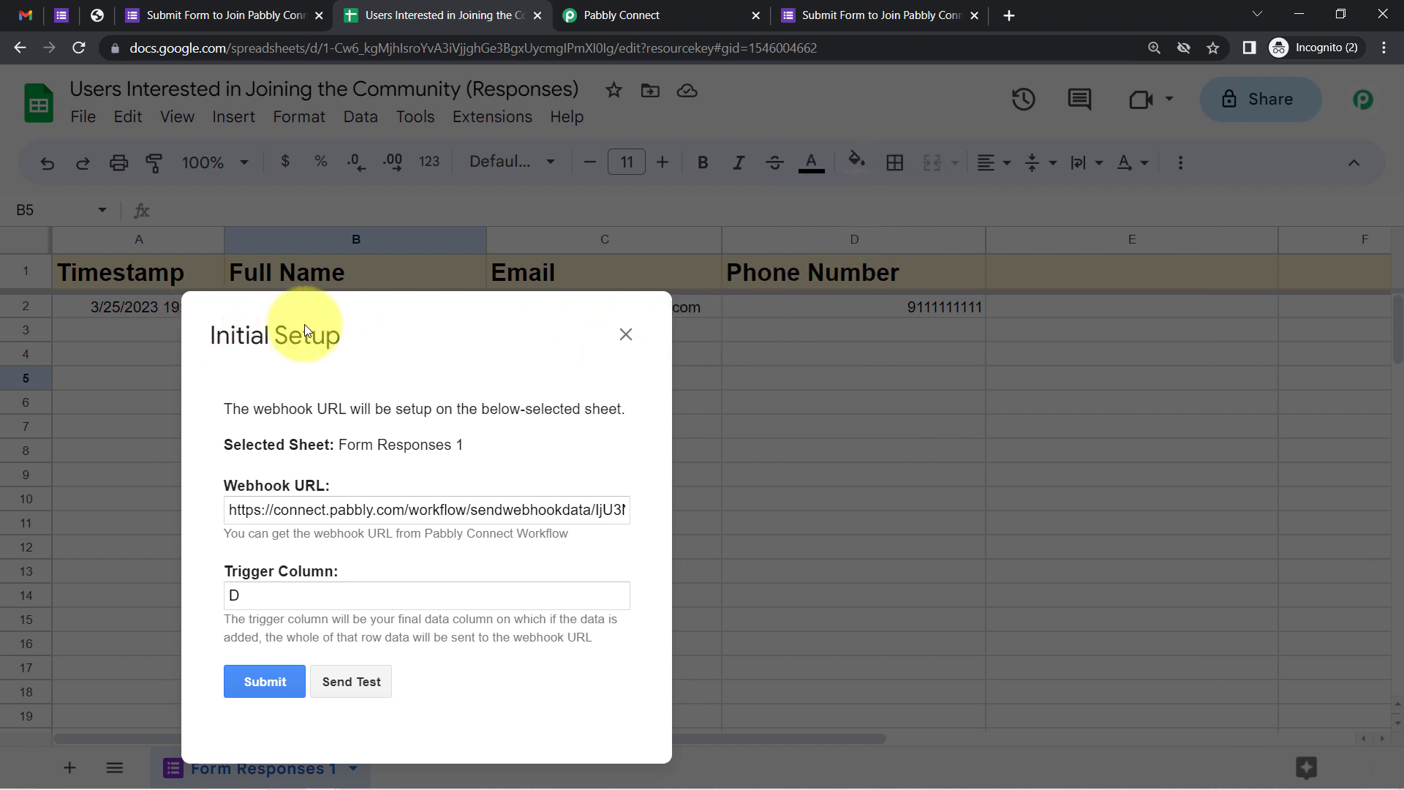
{"action": "left_click_drag", "start_coordinate": [477, 322], "coordinate": [571, 168]}
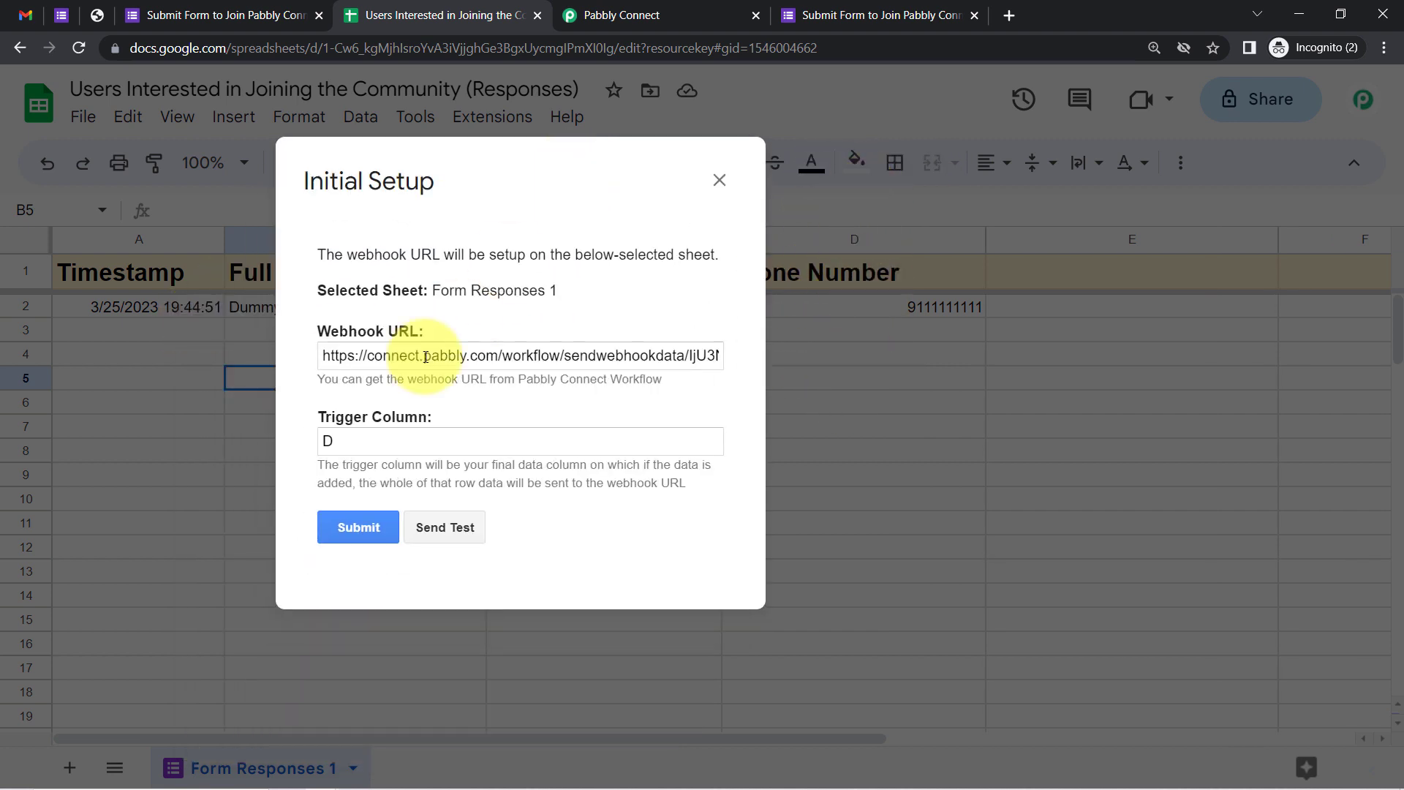
Send the test row to the webhook, then submit the configuration and close the setup
{"action": "left_click", "coordinate": [423, 533]}
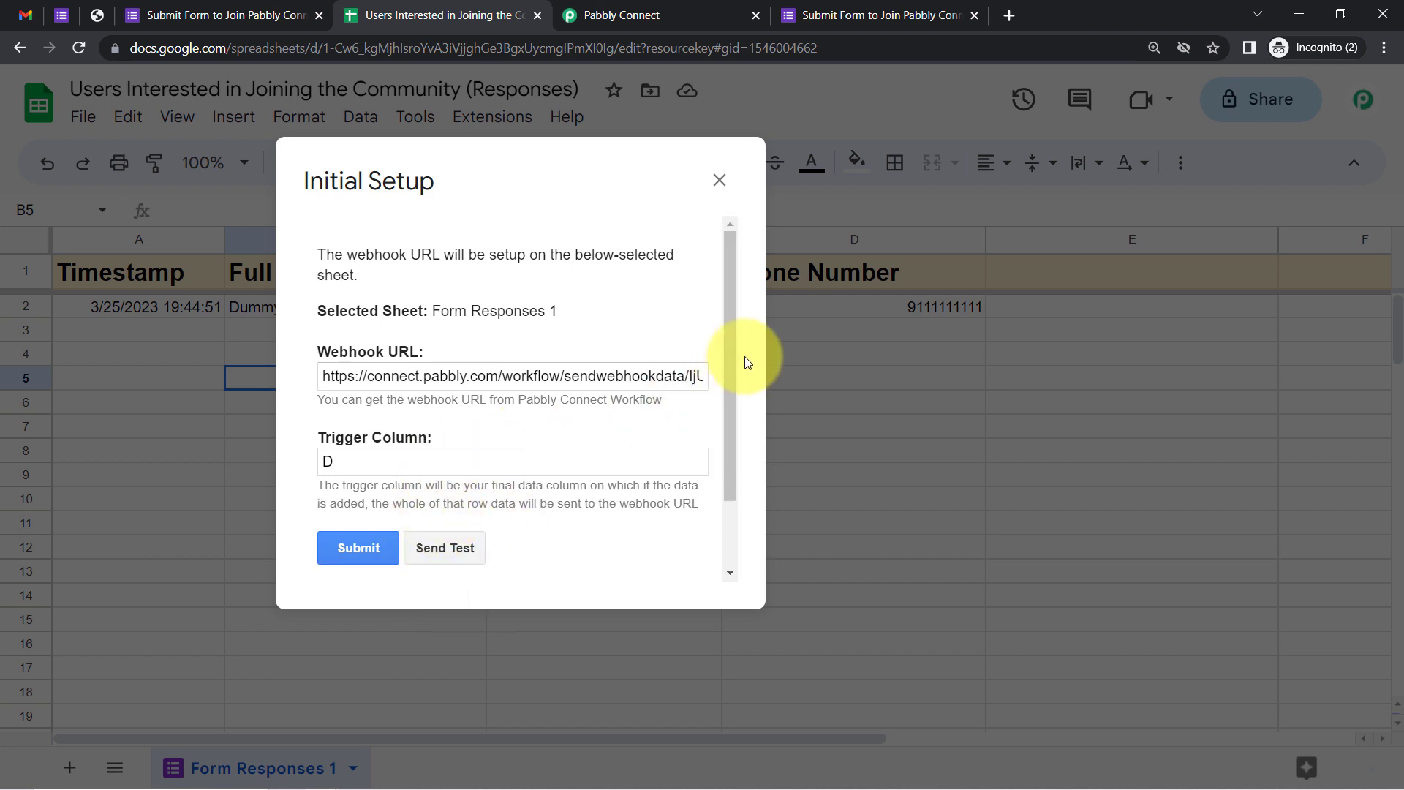
{"action": "left_click_drag", "start_coordinate": [732, 355], "coordinate": [733, 447]}
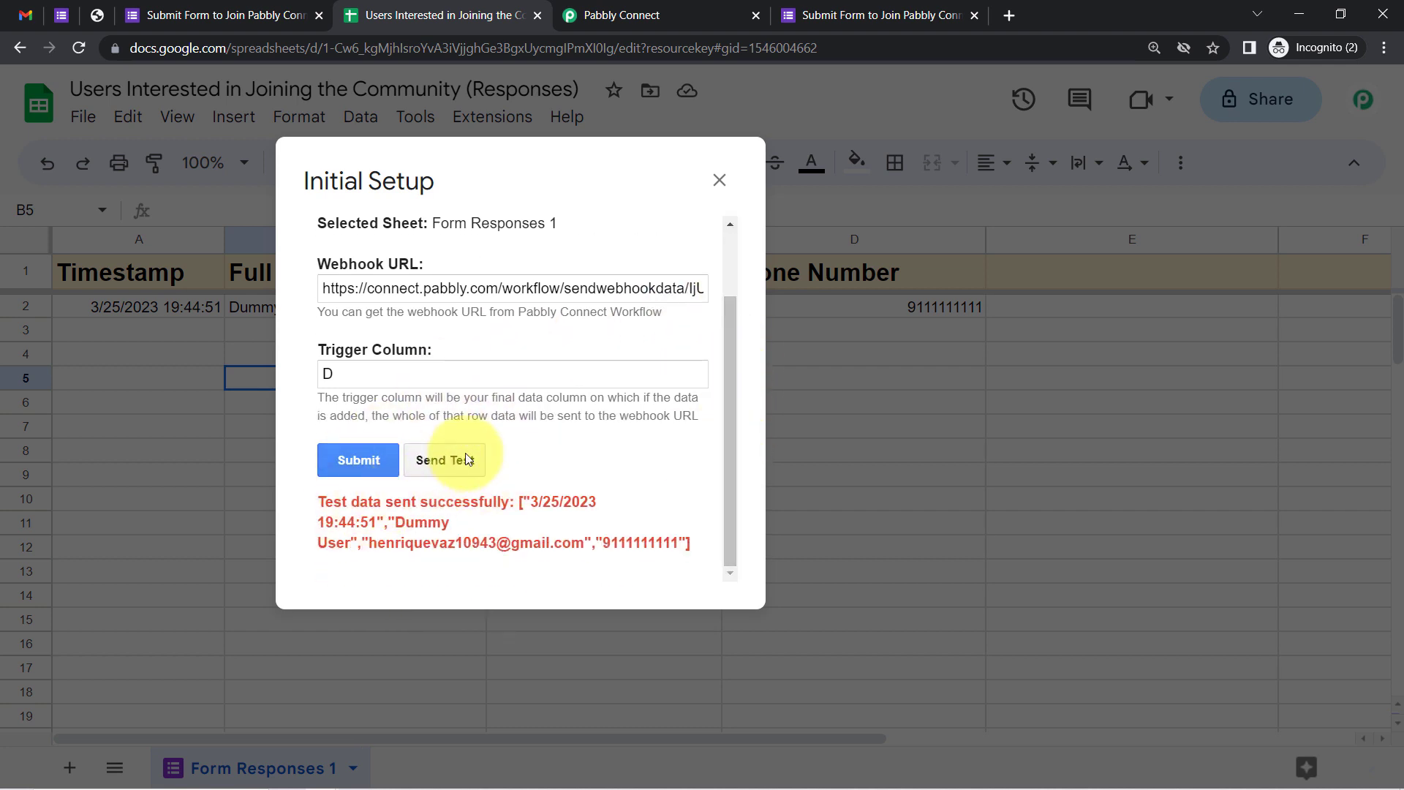
{"action": "left_click_drag", "start_coordinate": [342, 502], "coordinate": [565, 535]}
{"action": "left_click", "coordinate": [565, 534]}
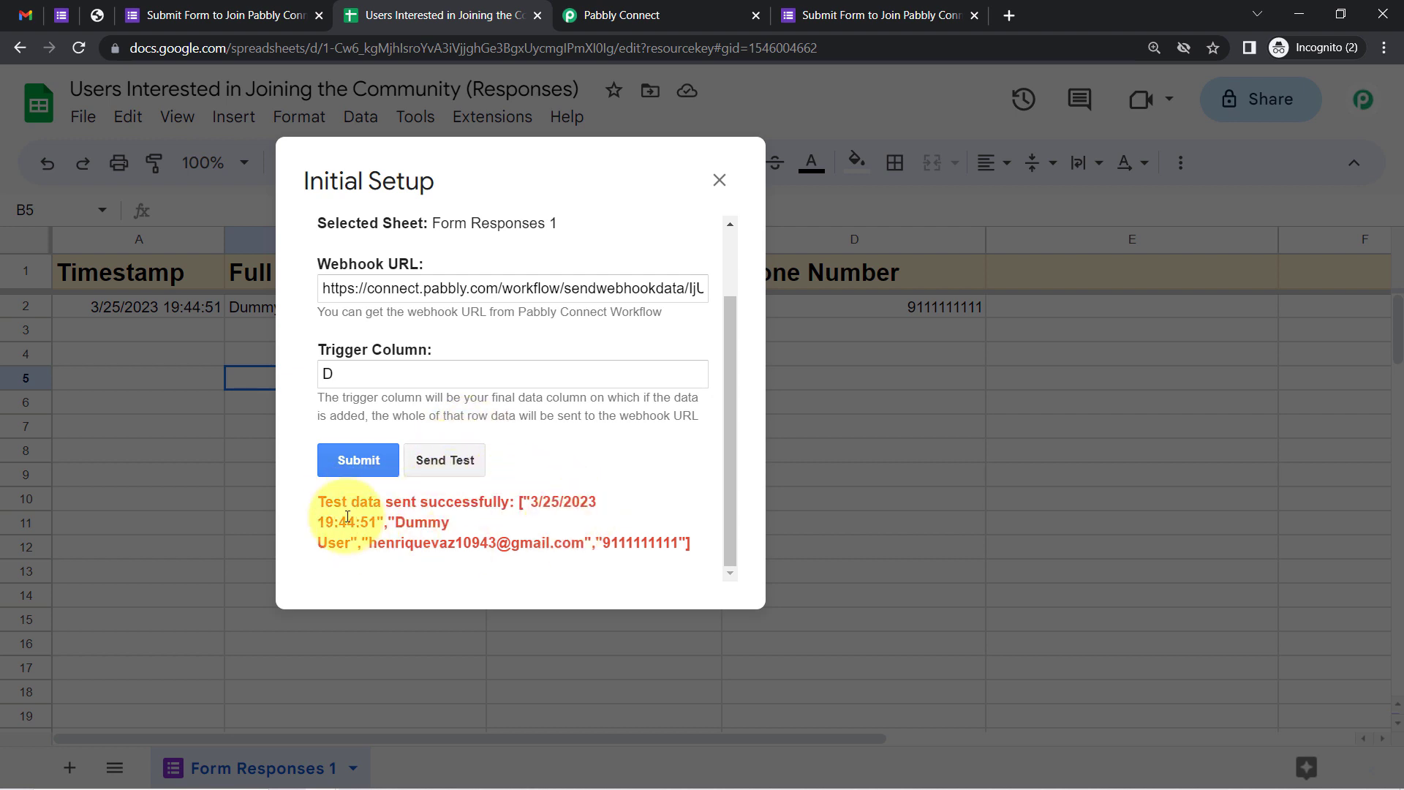
{"action": "left_click", "coordinate": [352, 458]}
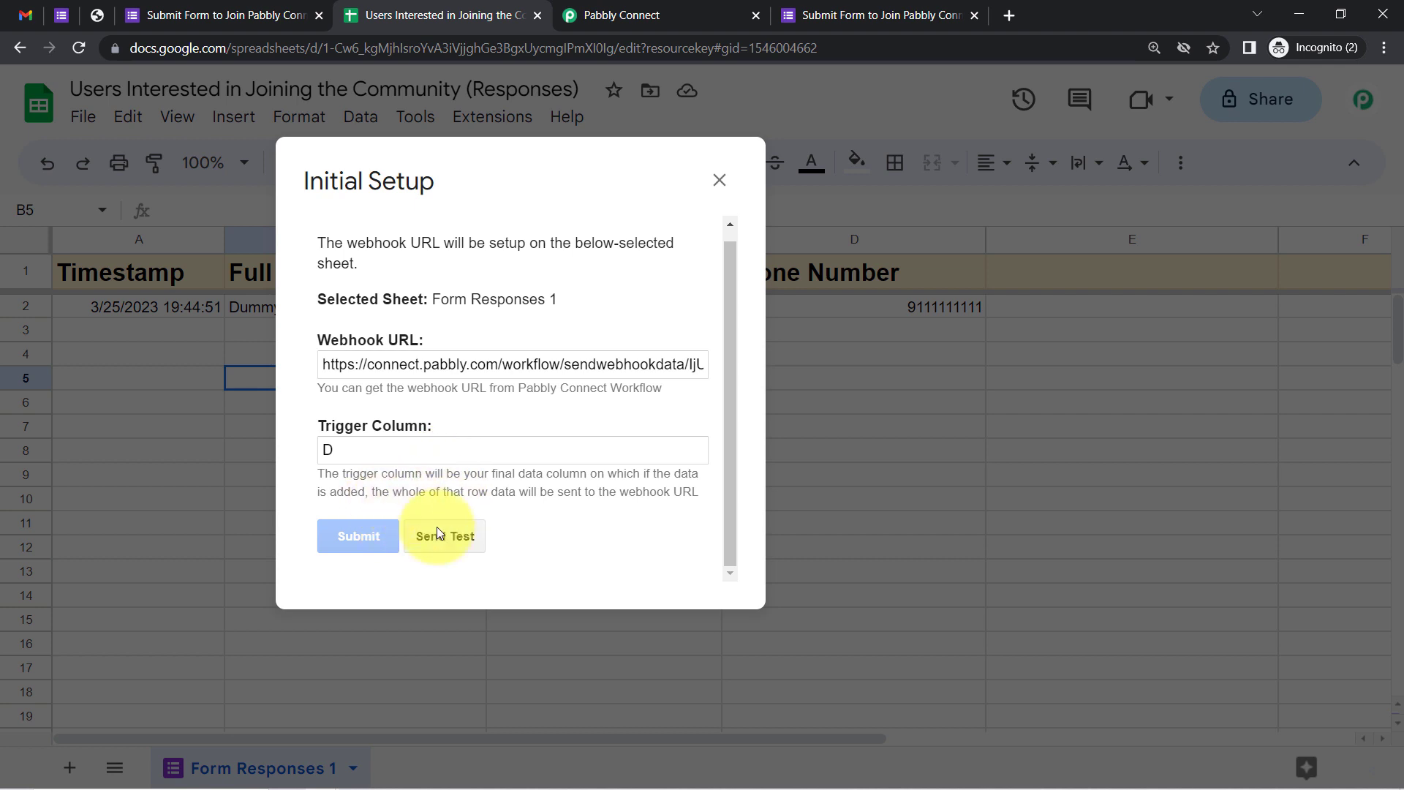
{"action": "left_click_drag", "start_coordinate": [329, 542], "coordinate": [511, 544]}
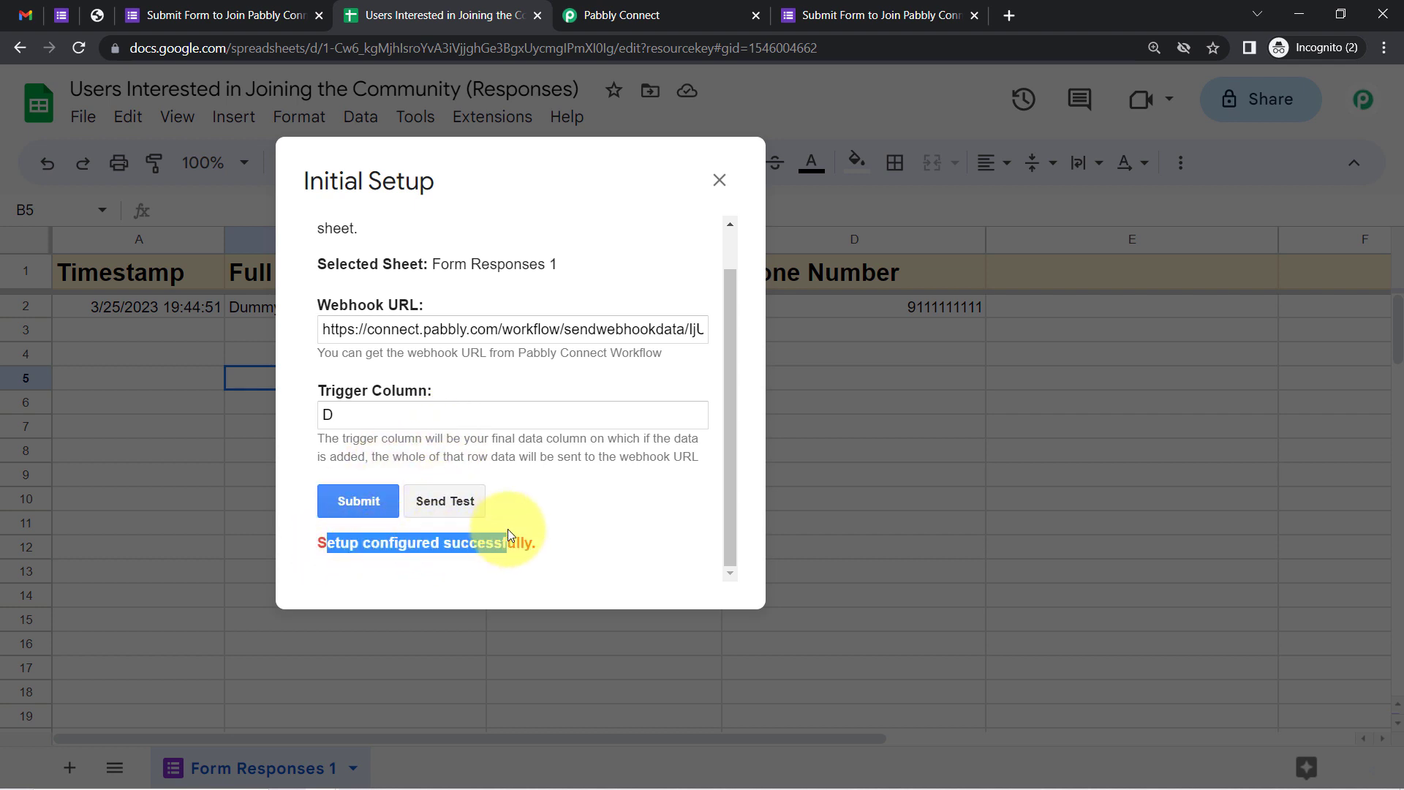
{"action": "left_click", "coordinate": [719, 180]}
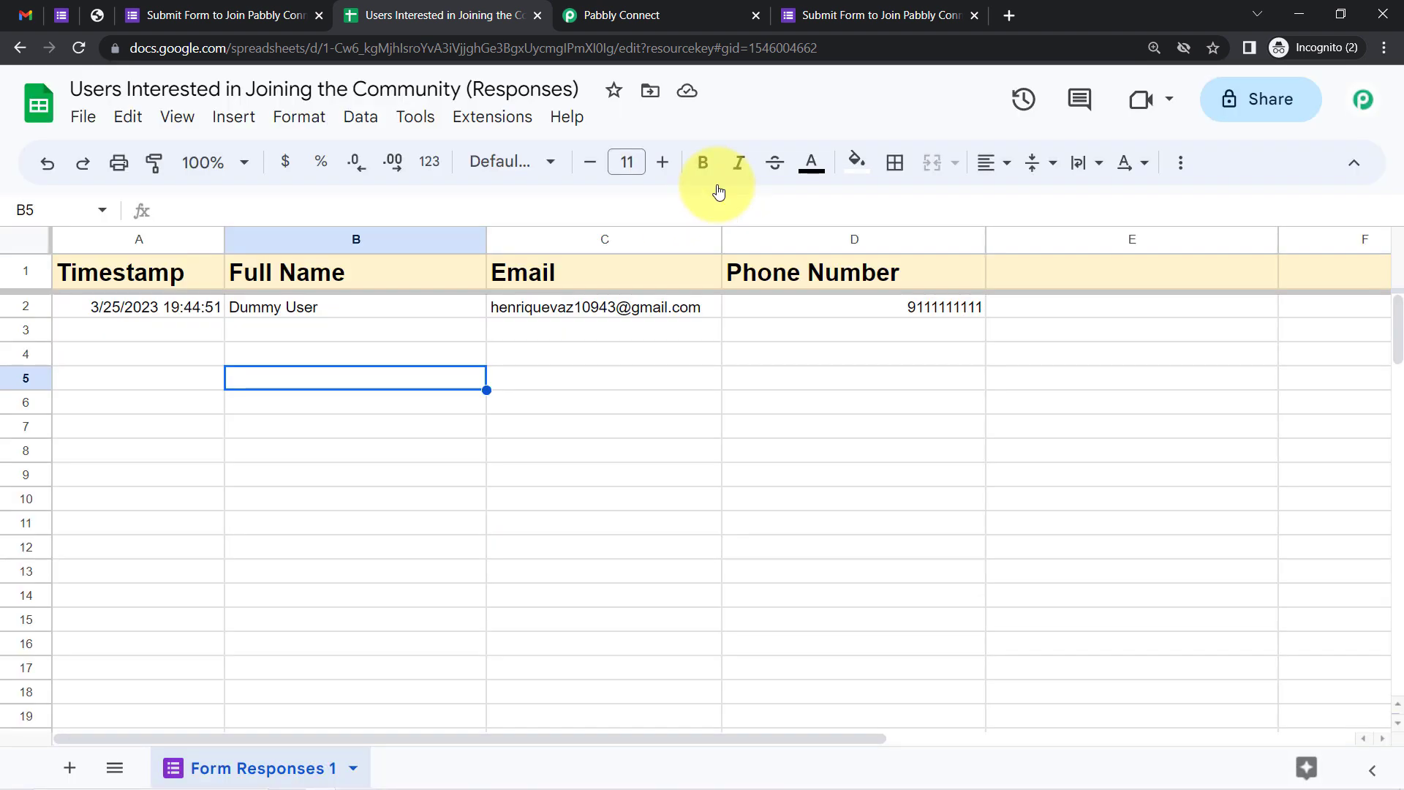
{"action": "left_click", "coordinate": [590, 6]}
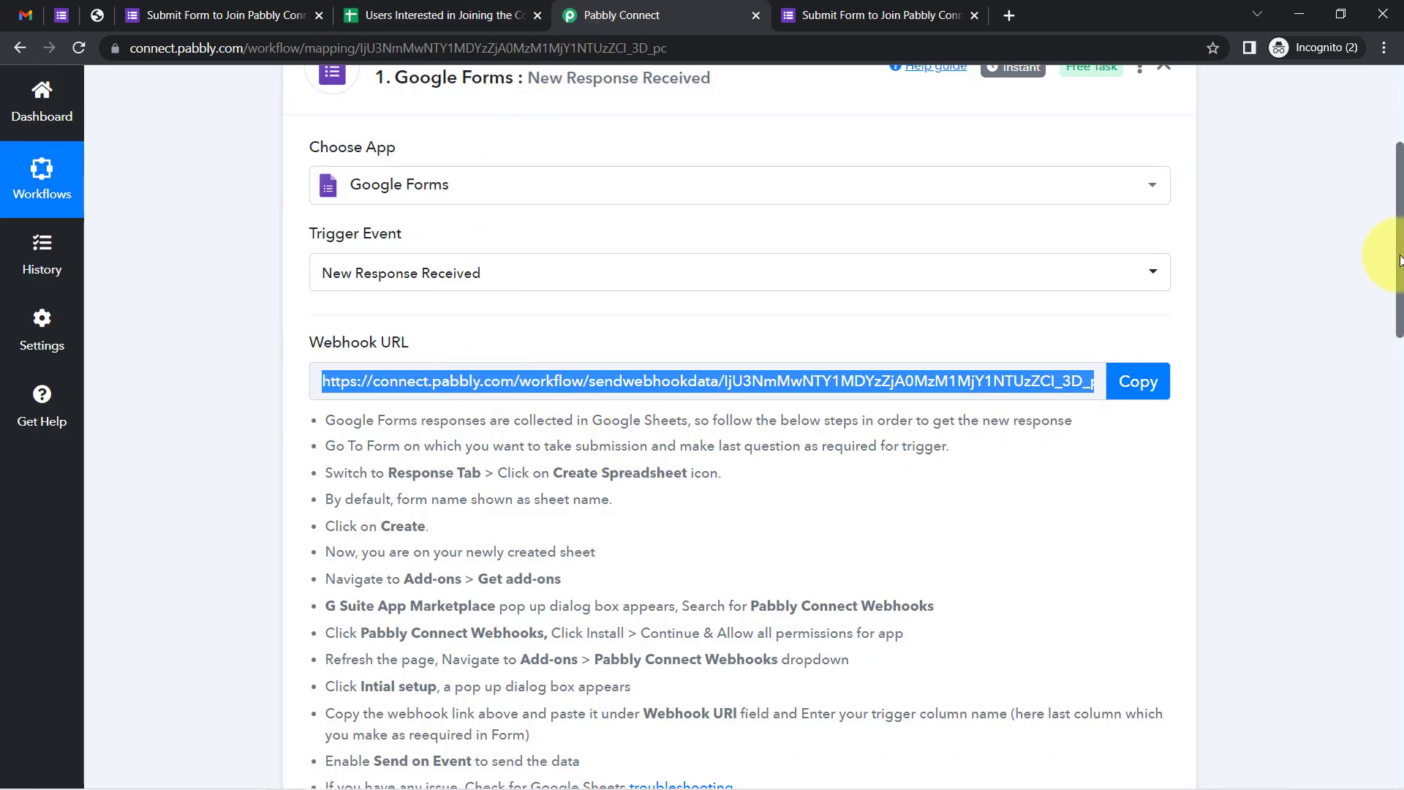
{"action": "left_click_drag", "start_coordinate": [1400, 260], "coordinate": [1400, 455]}
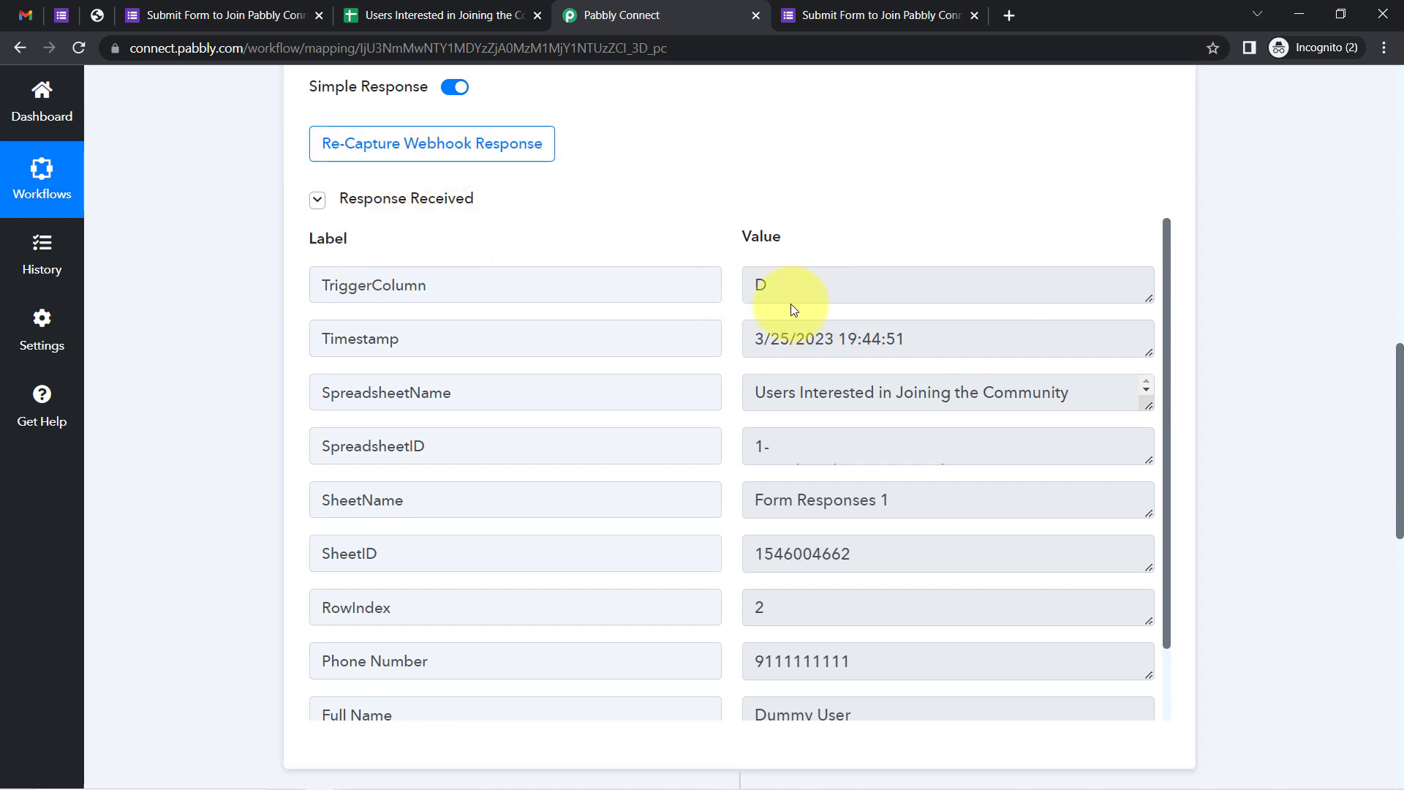
{"action": "left_click_drag", "start_coordinate": [790, 285], "coordinate": [740, 289]}
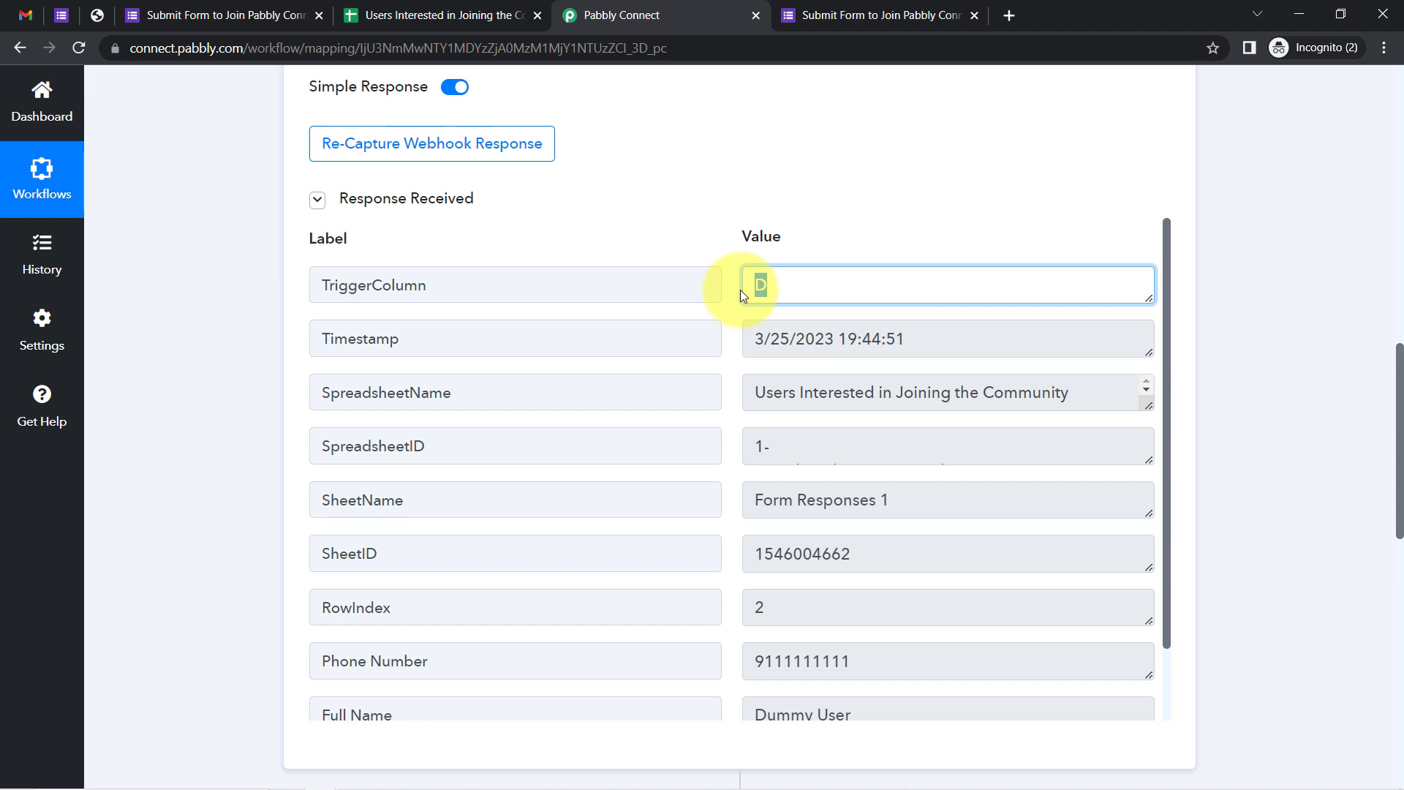
{"action": "left_click_drag", "start_coordinate": [881, 339], "coordinate": [762, 343]}
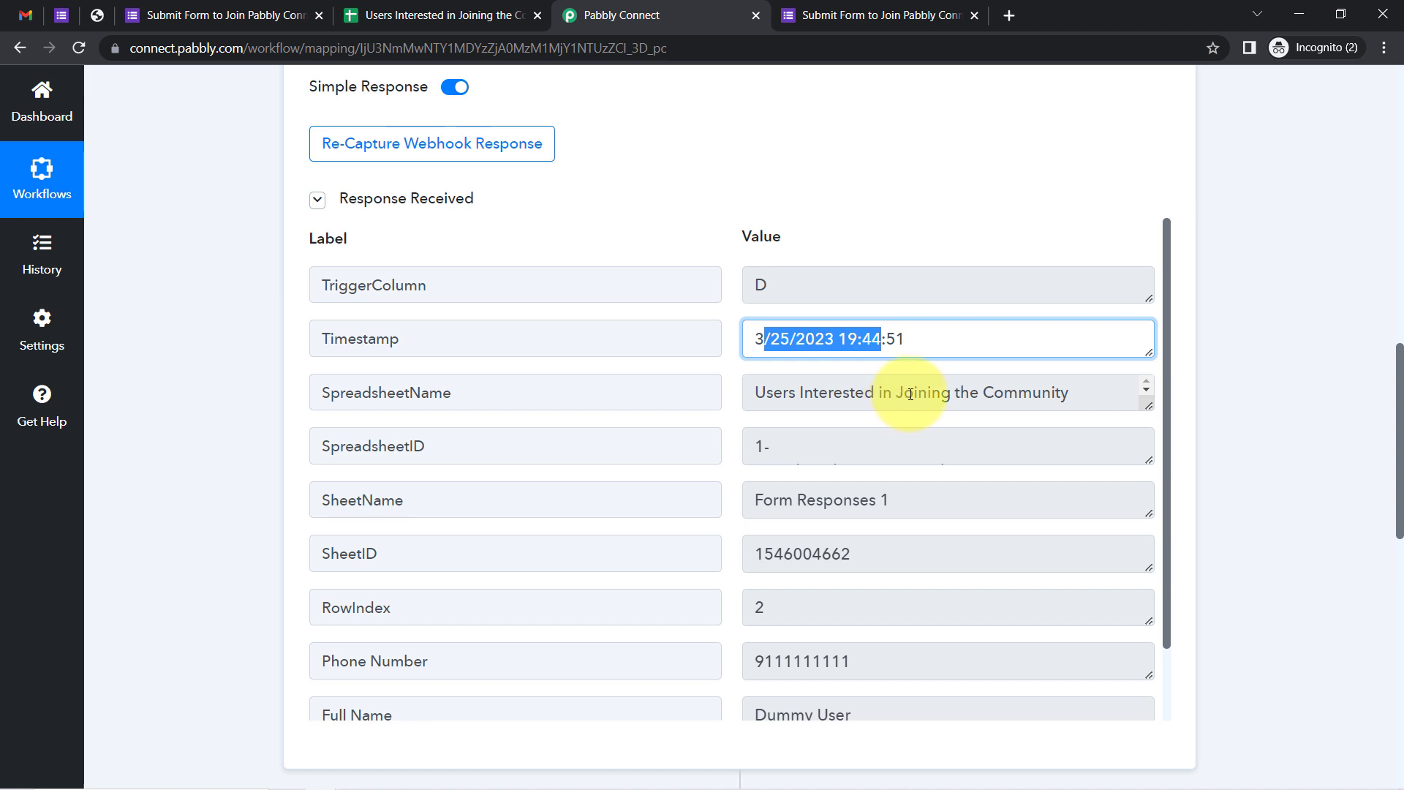
{"action": "left_click_drag", "start_coordinate": [910, 395], "coordinate": [790, 400]}
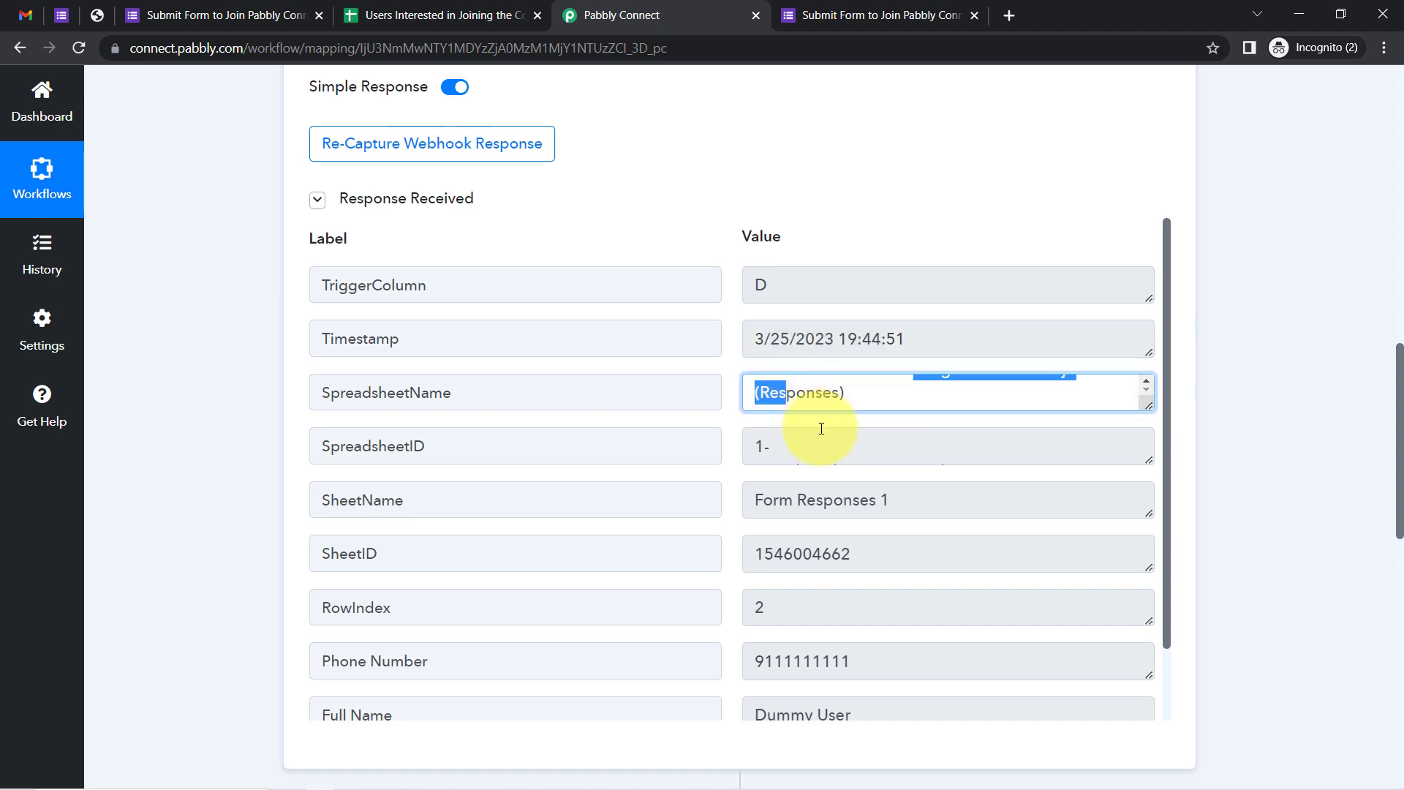
{"action": "left_click_drag", "start_coordinate": [758, 446], "coordinate": [788, 451]}
{"action": "left_click_drag", "start_coordinate": [795, 509], "coordinate": [843, 509]}
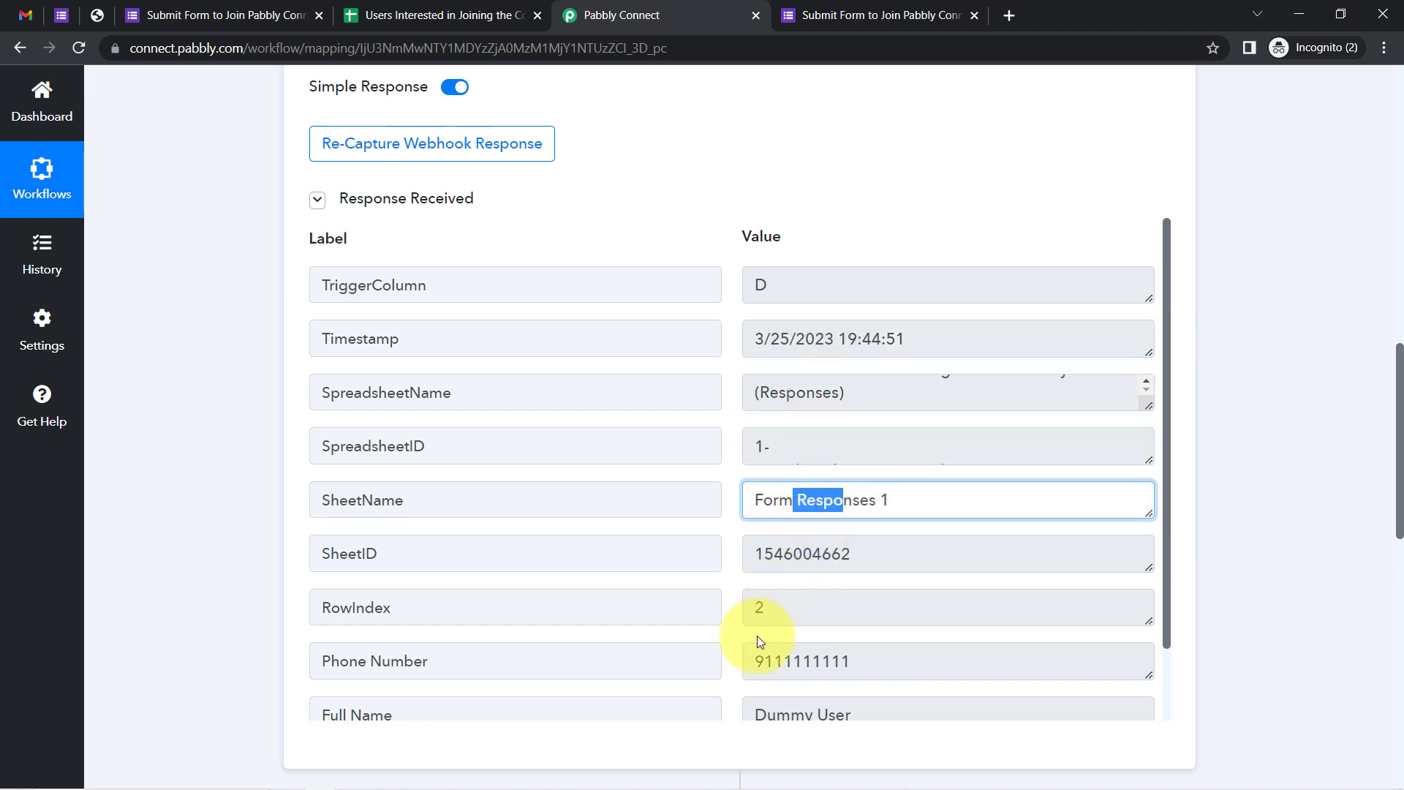
{"action": "left_click_drag", "start_coordinate": [784, 661], "coordinate": [831, 661]}
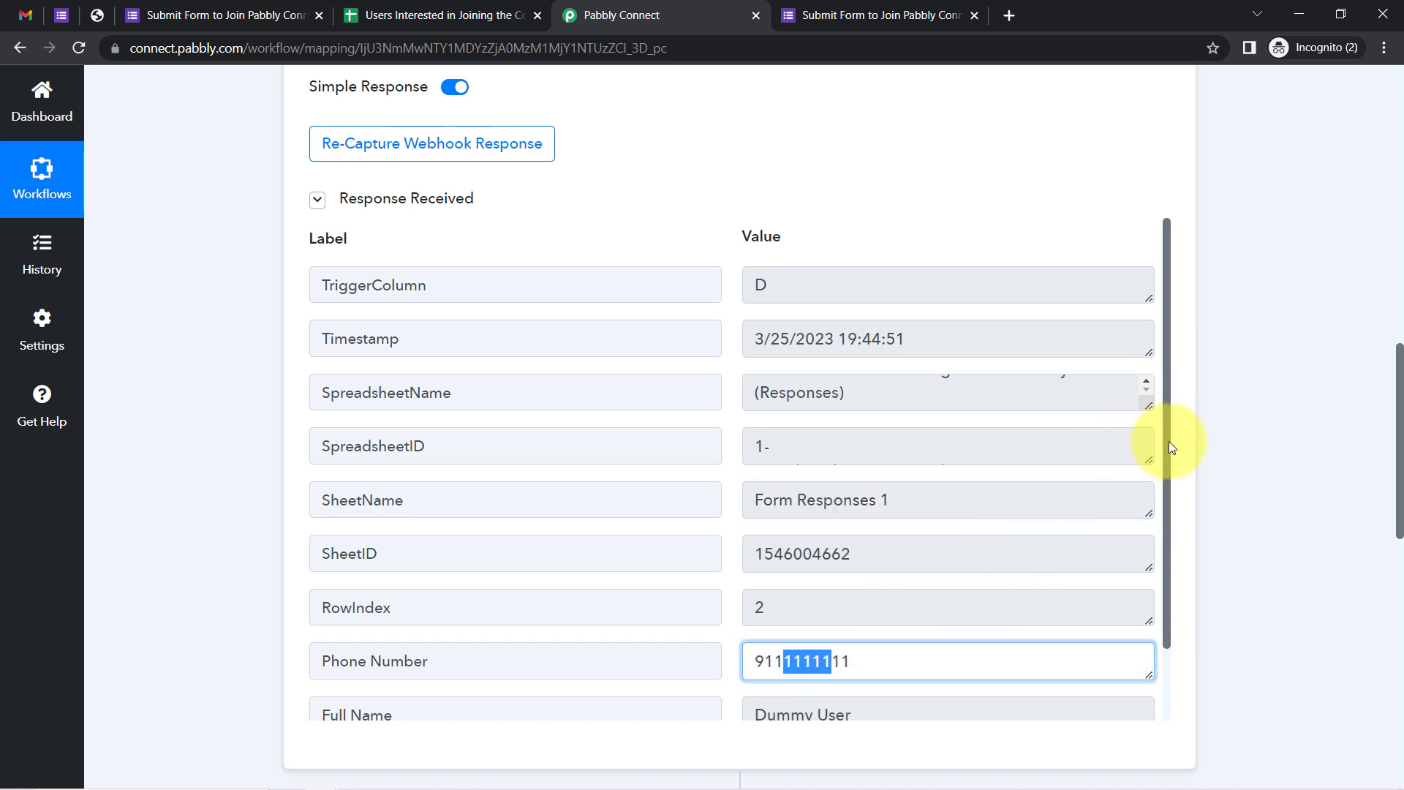
{"action": "left_click_drag", "start_coordinate": [1168, 441], "coordinate": [1134, 429]}
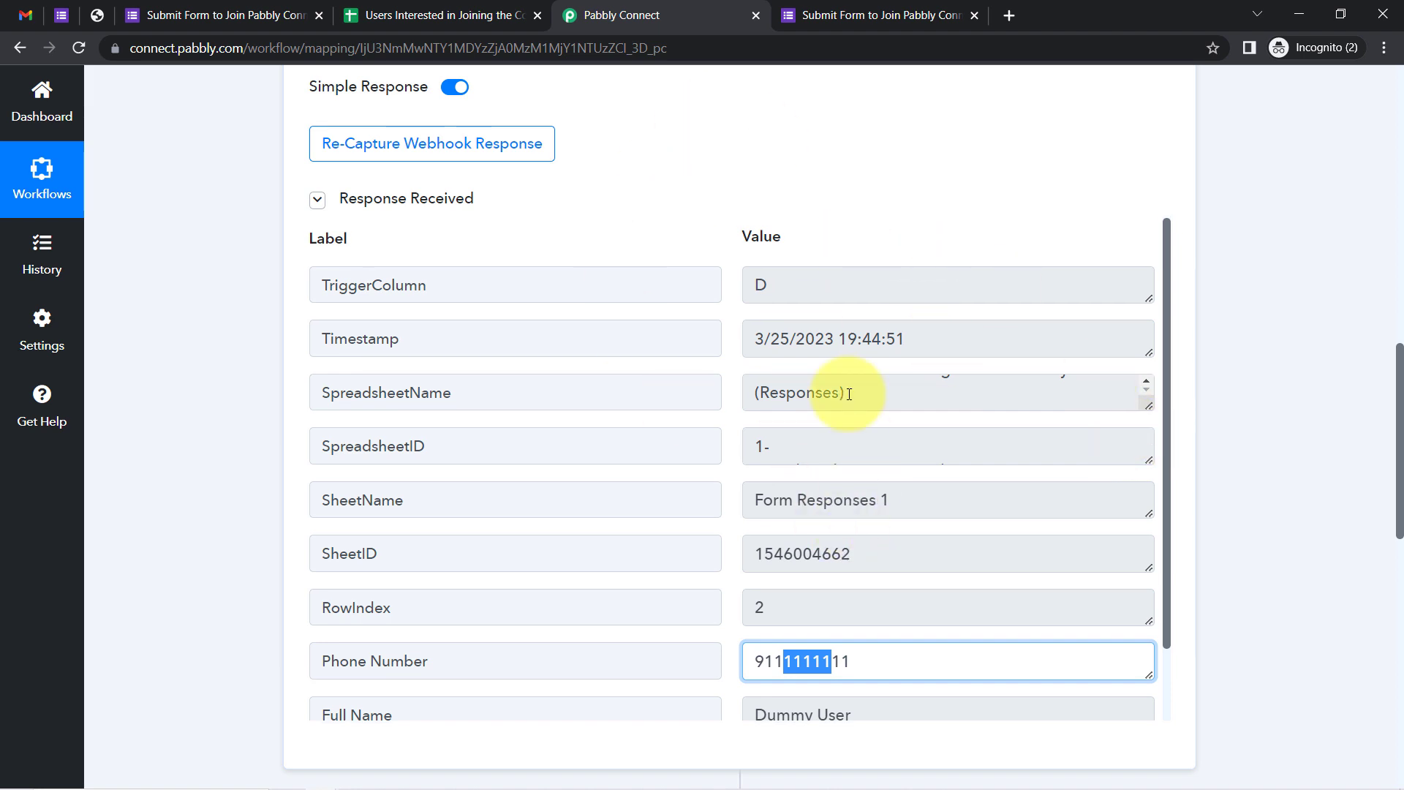
{"action": "left_click_drag", "start_coordinate": [1400, 395], "coordinate": [1359, 113]}
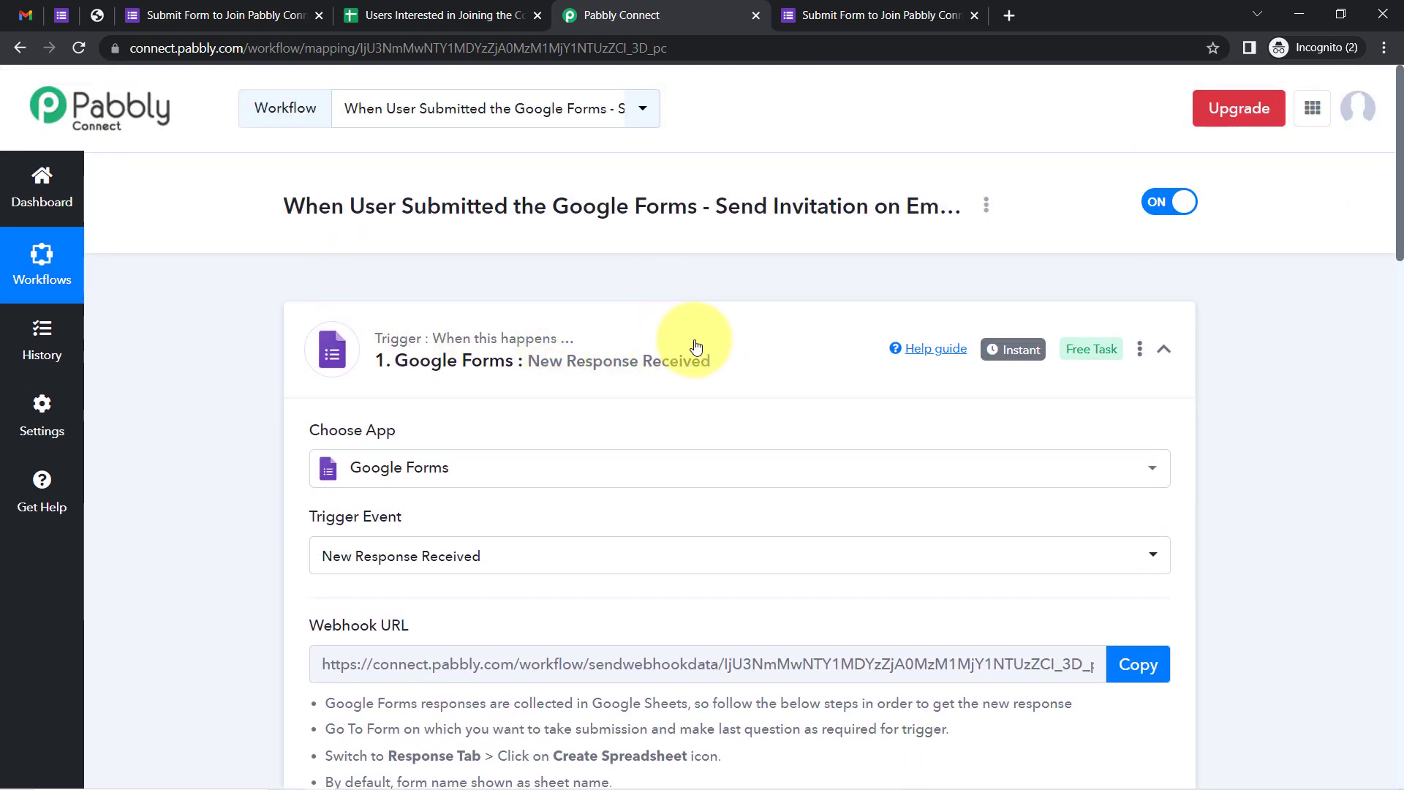
{"action": "mouse_move", "coordinate": [1024, 351]}
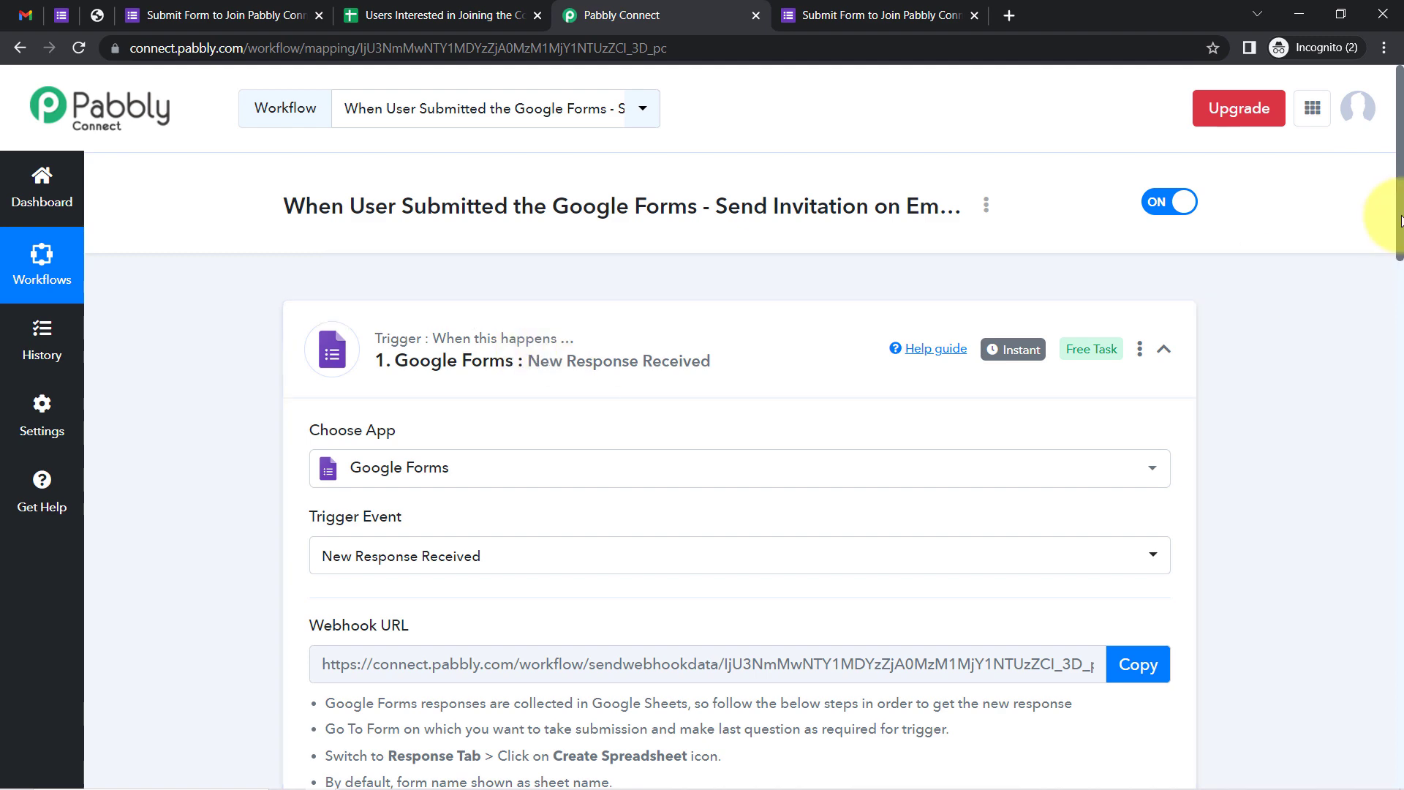
{"action": "left_click_drag", "start_coordinate": [1399, 240], "coordinate": [1399, 592]}
{"action": "left_click", "coordinate": [1169, 323]}
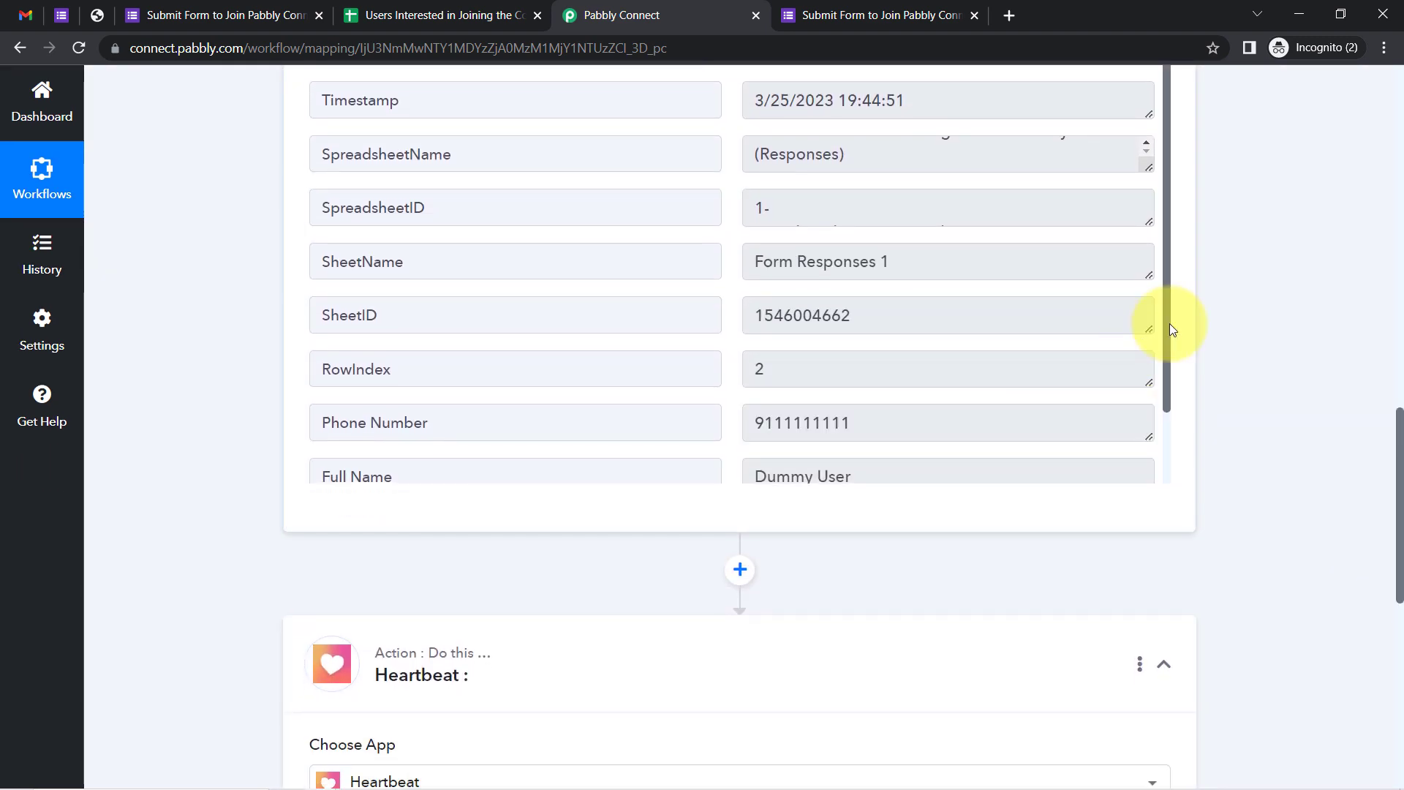
{"action": "left_click_drag", "start_coordinate": [1169, 336], "coordinate": [1164, 411]}
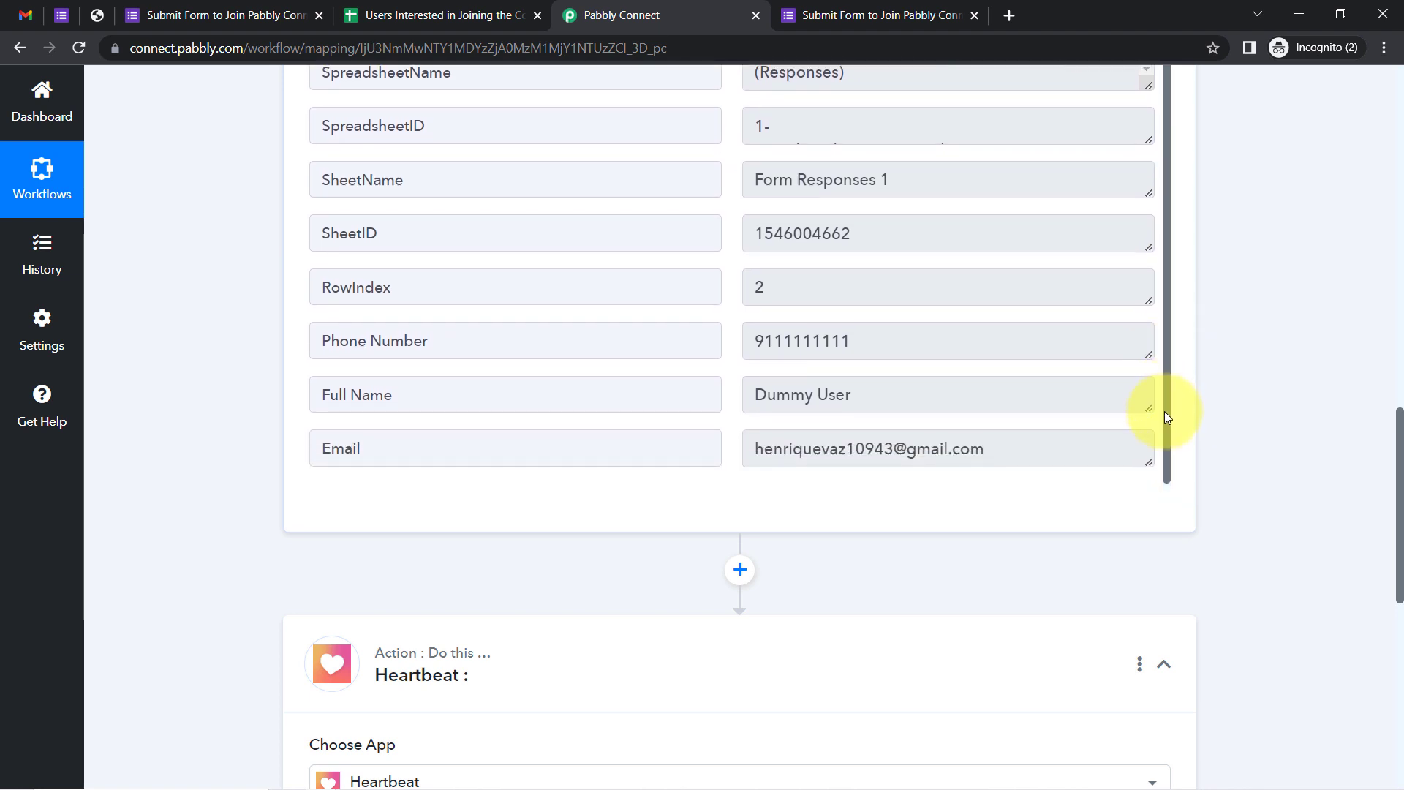
{"action": "triple_click", "coordinate": [958, 455]}
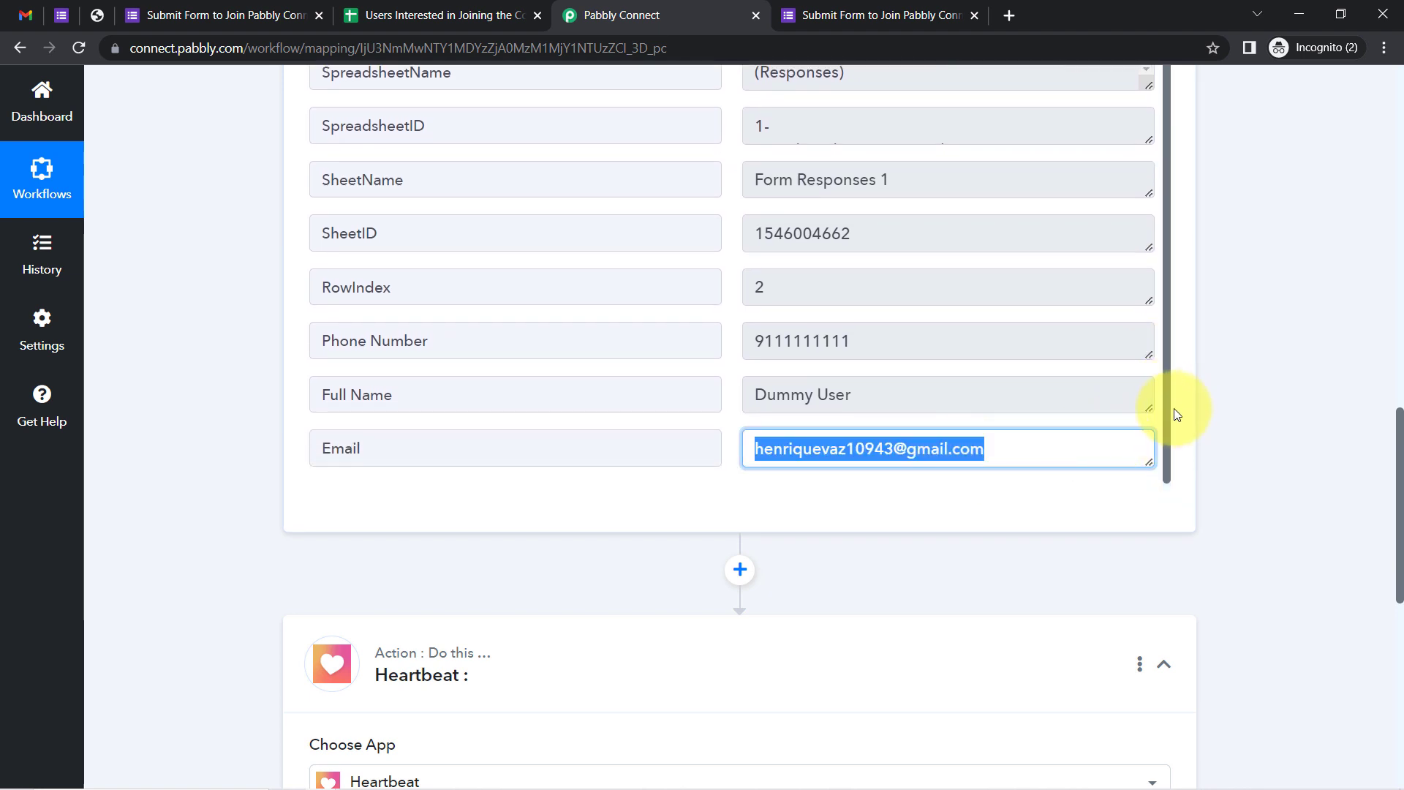
{"action": "left_click_drag", "start_coordinate": [1167, 411], "coordinate": [1198, 287]}
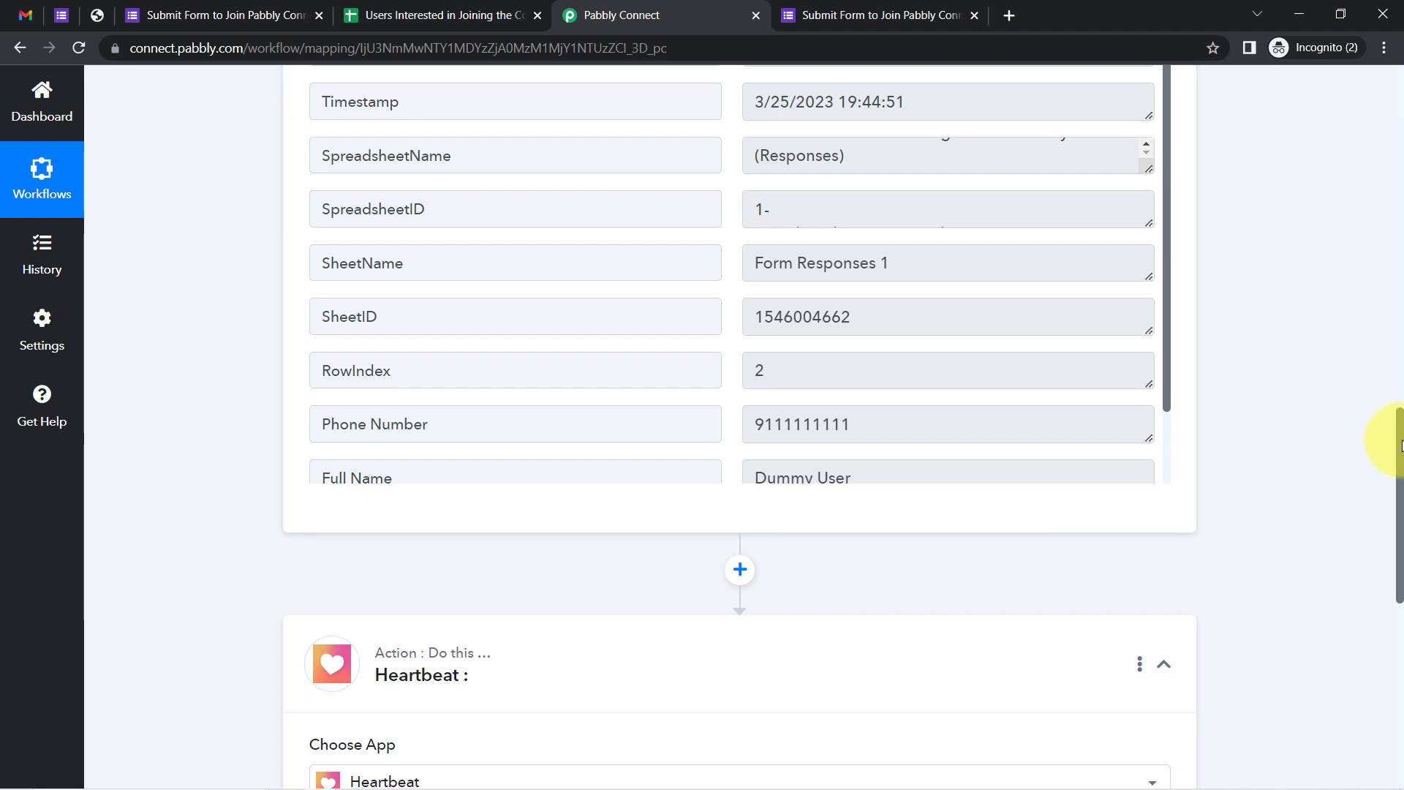
{"action": "scroll", "coordinate": [1386, 564], "scroll_direction": "down", "scroll_amount": 6}
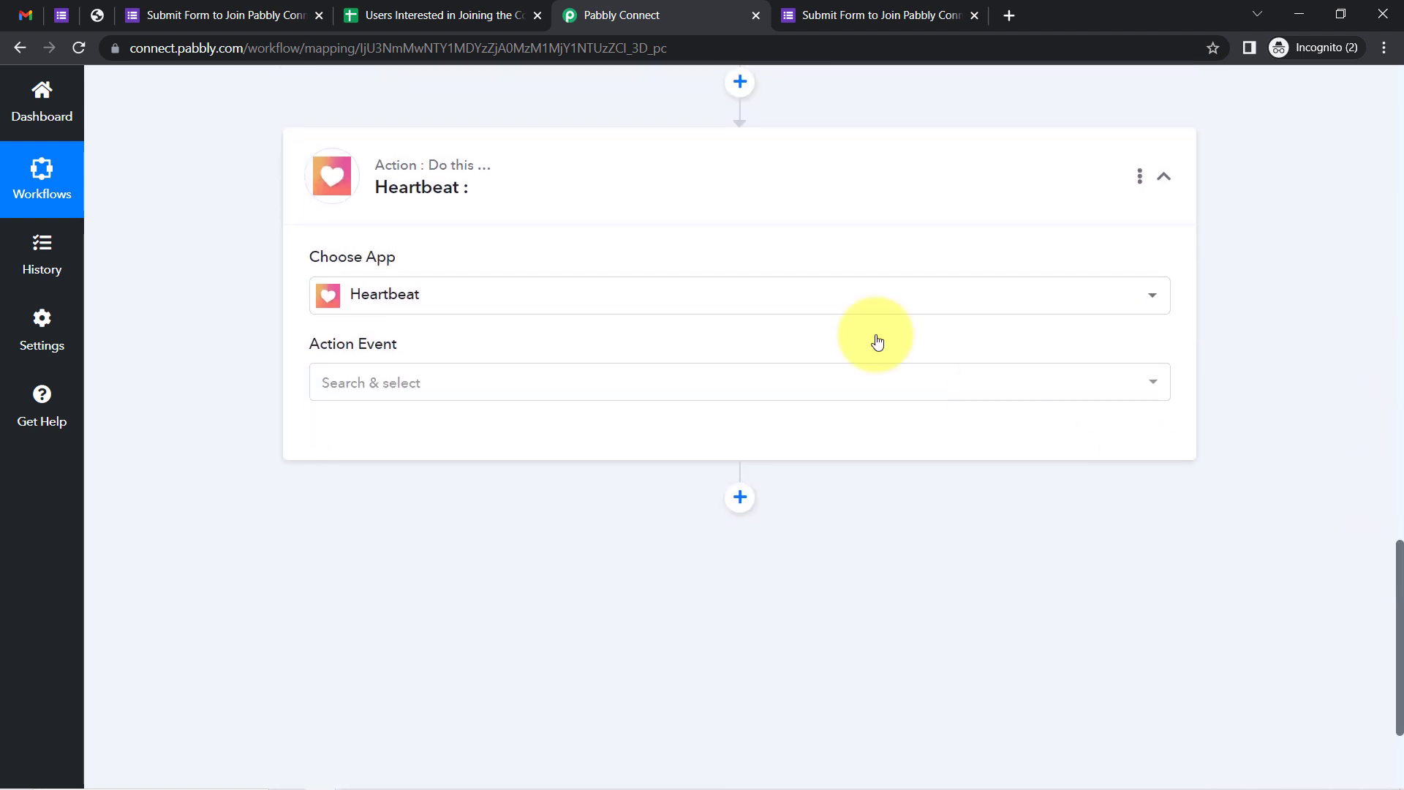
Choose Send Invitation To Users as the Heartbeat action event and begin connecting a Heartbeat account
{"action": "left_click", "coordinate": [352, 381]}
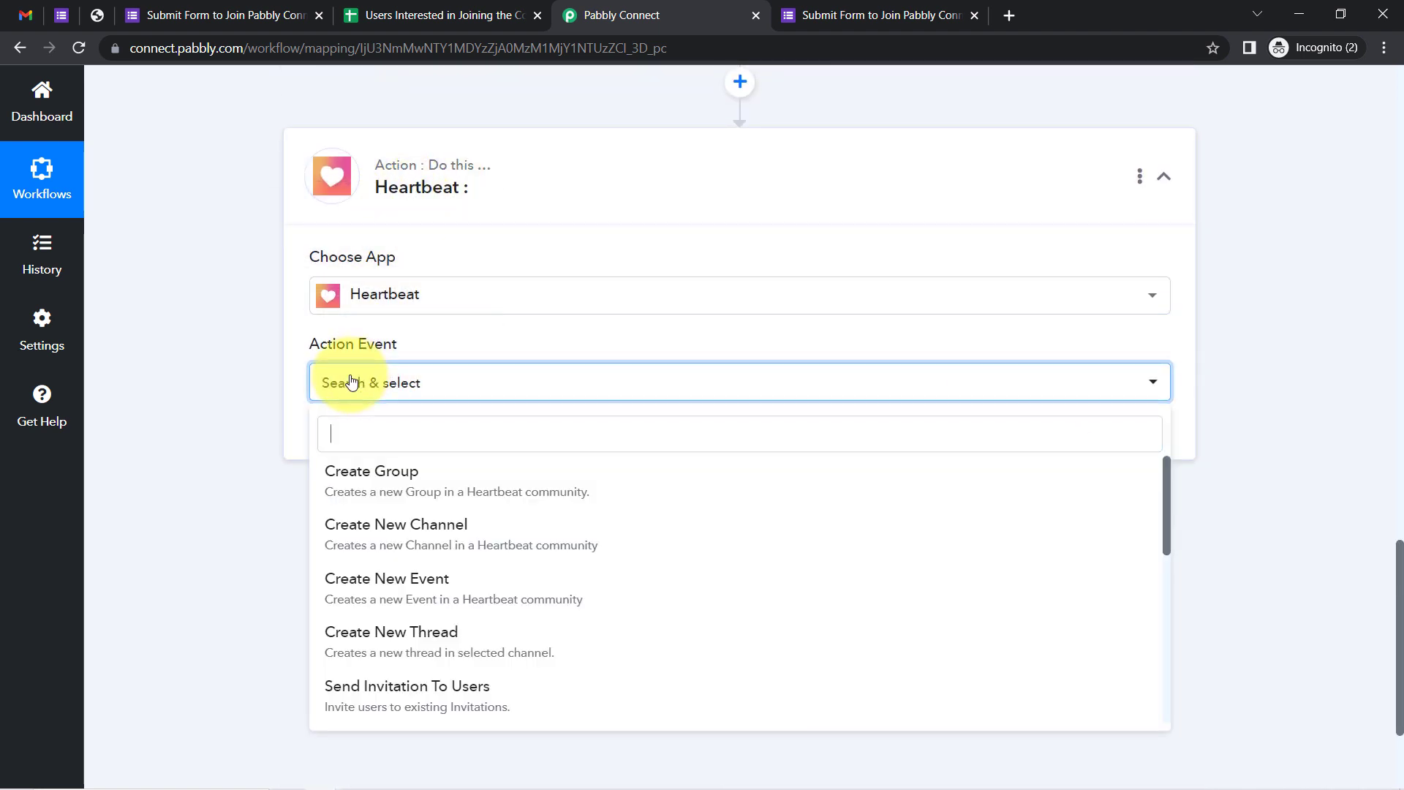
{"action": "type", "text": "se"}
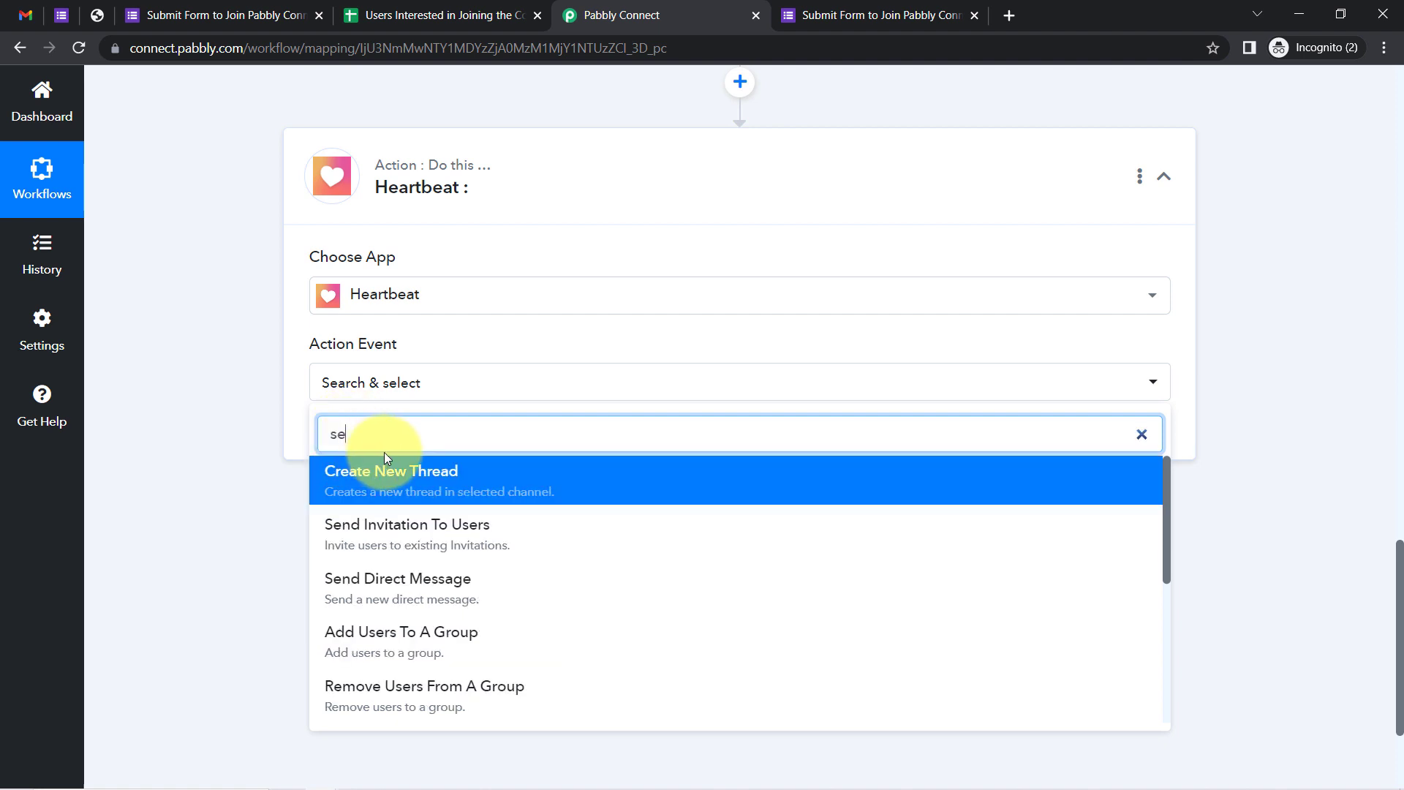
{"action": "type", "text": "nd"}
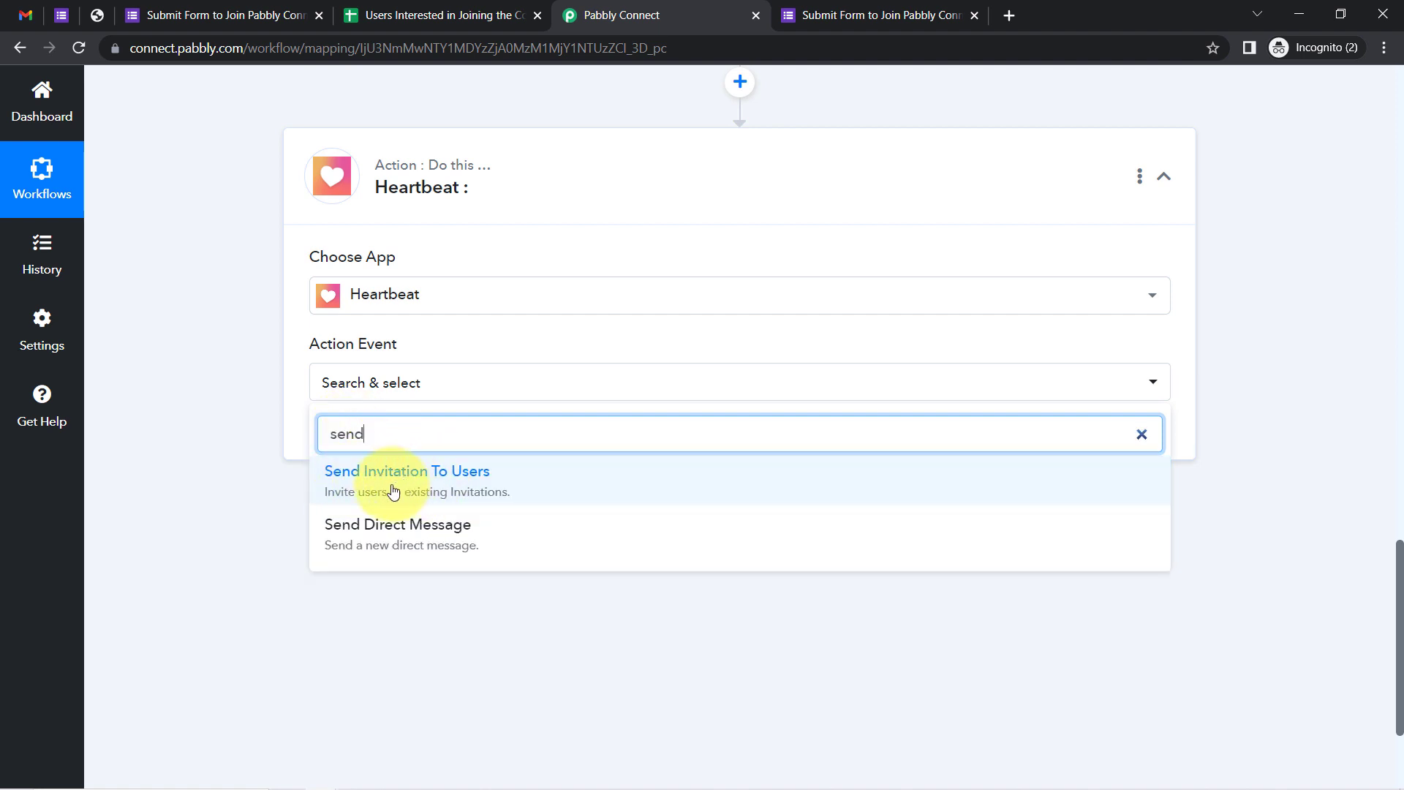
{"action": "left_click", "coordinate": [380, 484]}
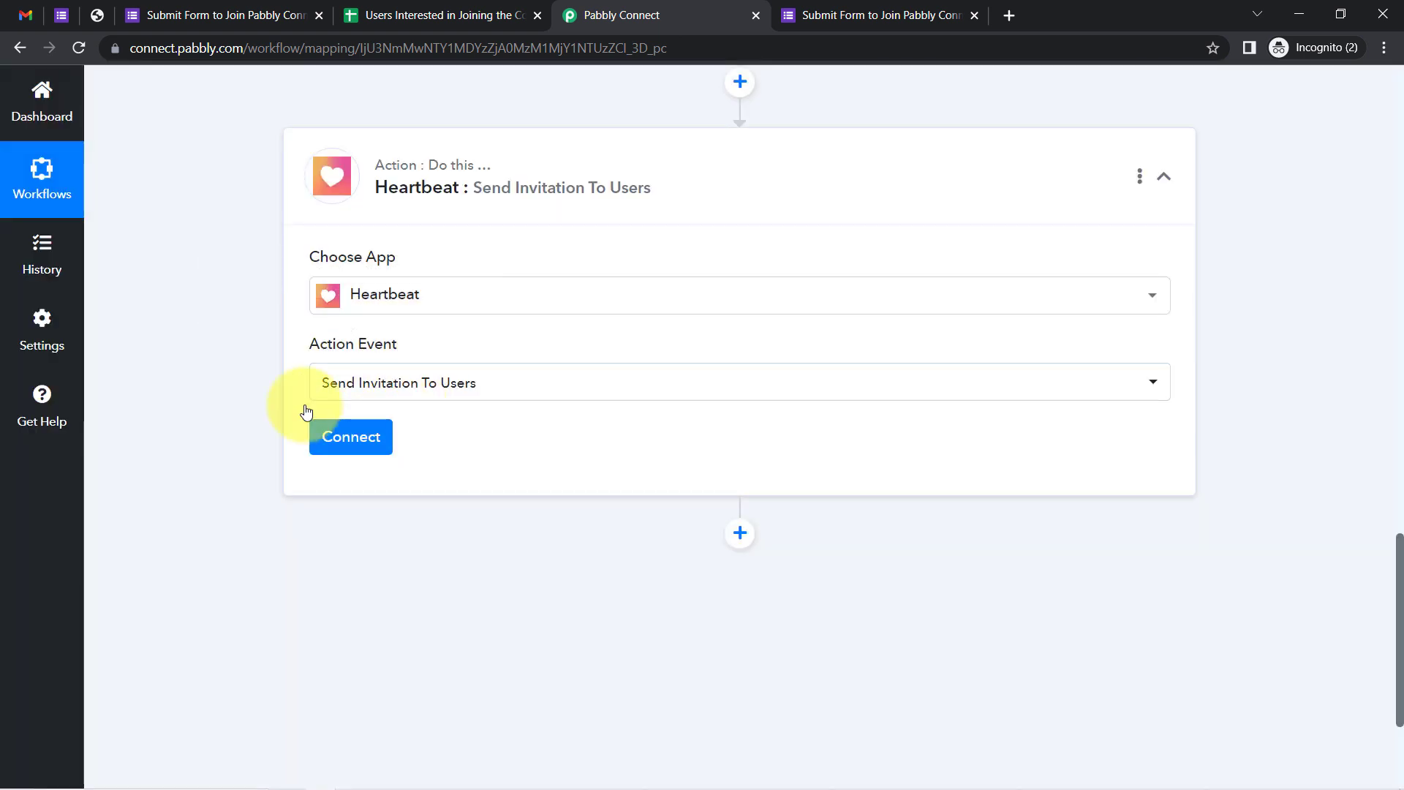
{"action": "left_click", "coordinate": [342, 441]}
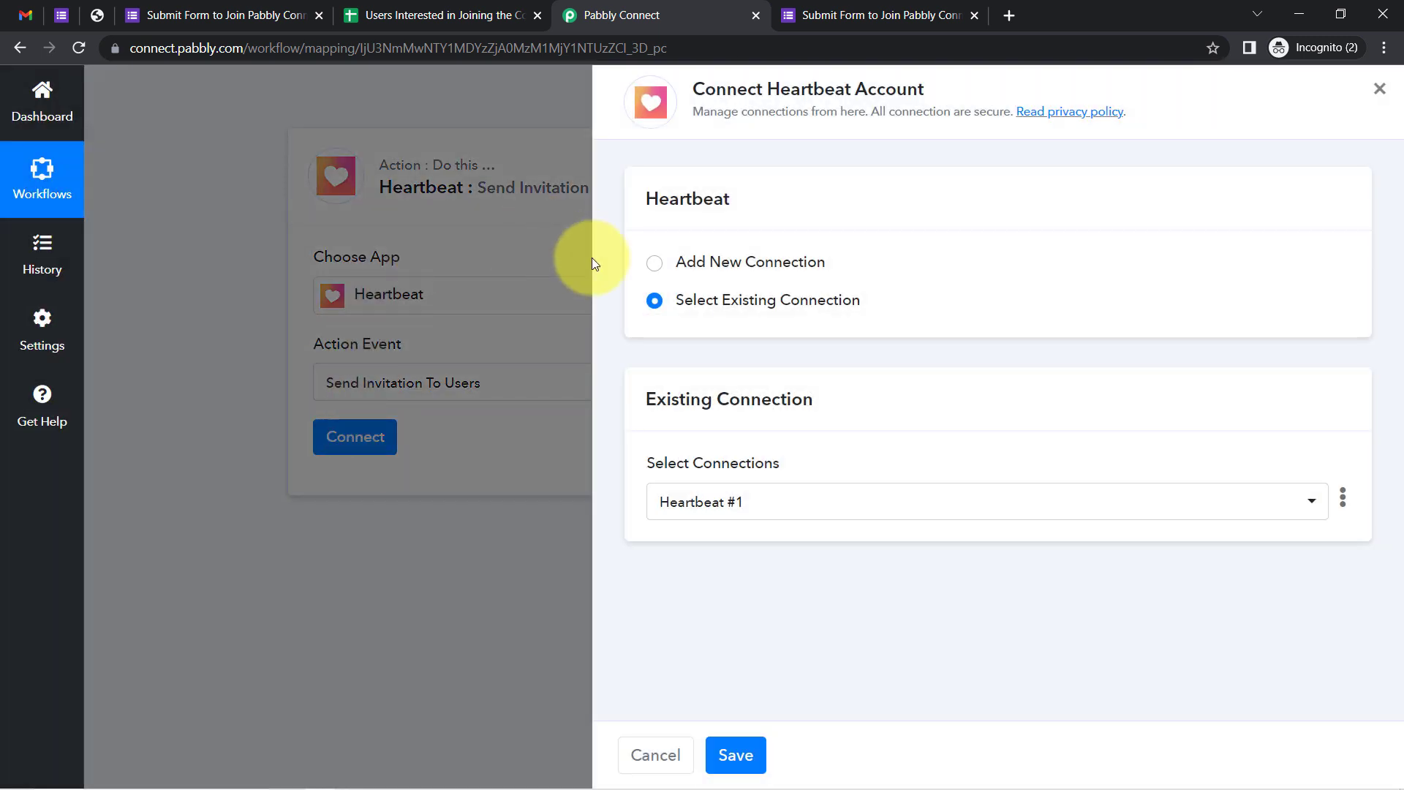
Add a new Heartbeat #2 connection, note where the API key is found, and switch to the Heartbeat community
{"action": "left_click", "coordinate": [713, 261]}
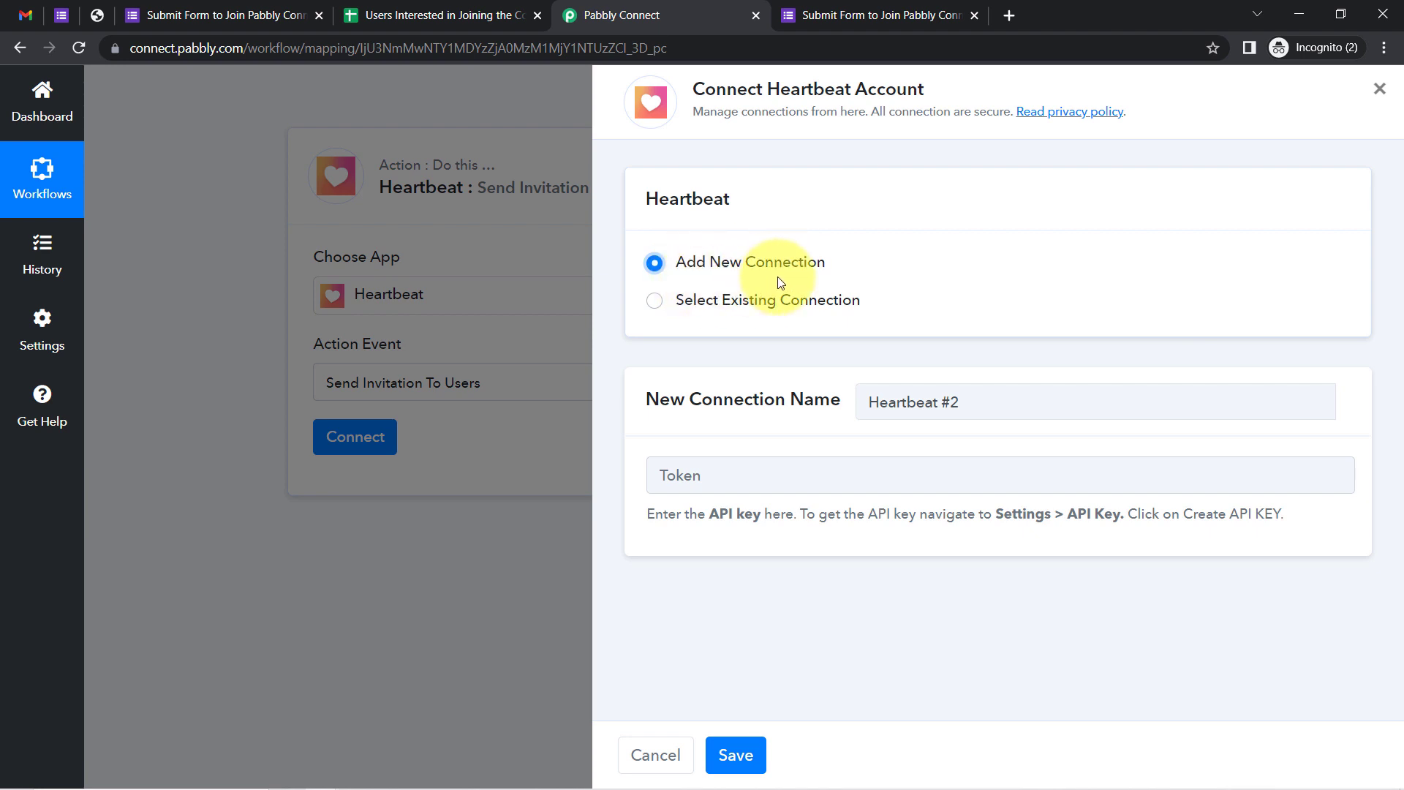
{"action": "left_click_drag", "start_coordinate": [651, 515], "coordinate": [1251, 510]}
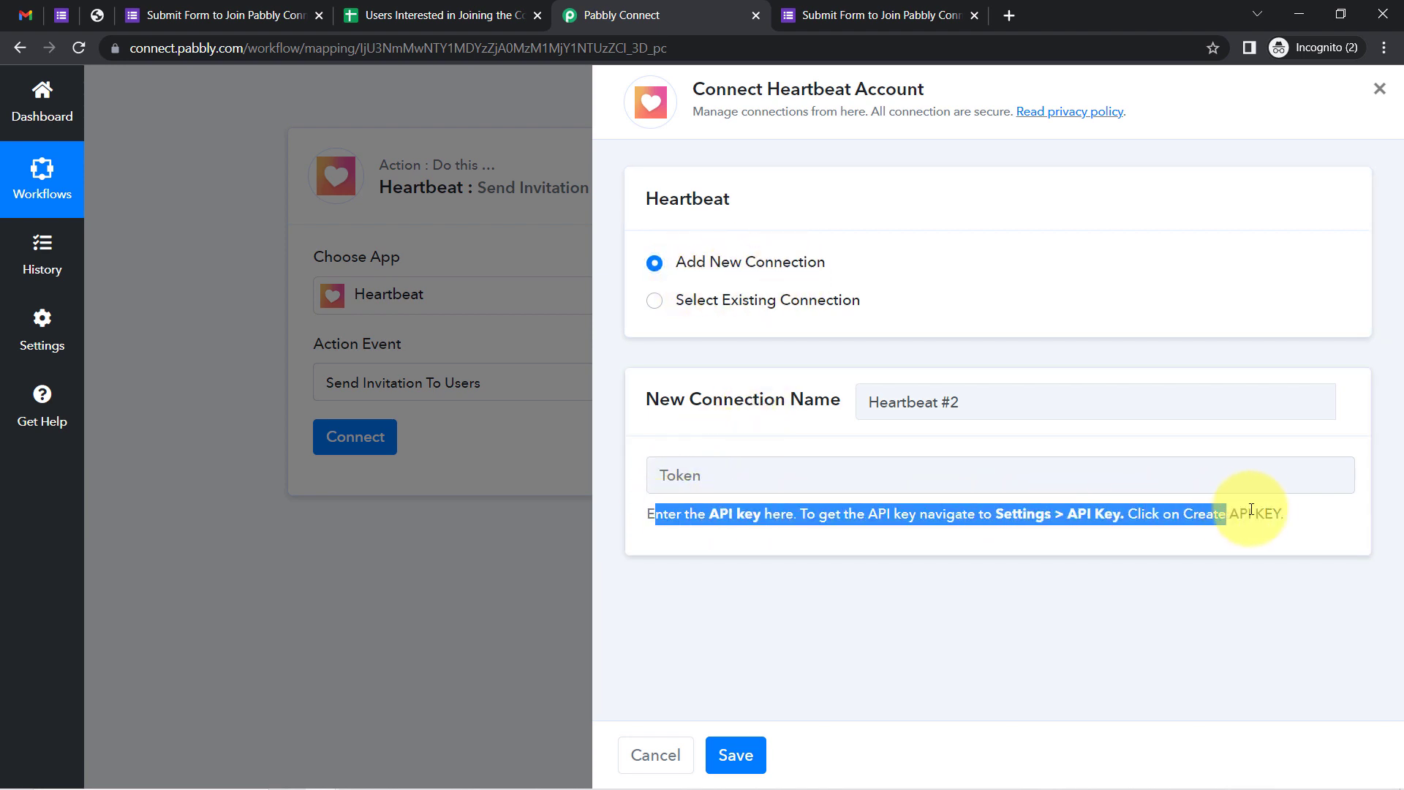
{"action": "double_click", "coordinate": [728, 89]}
{"action": "left_click", "coordinate": [673, 482]}
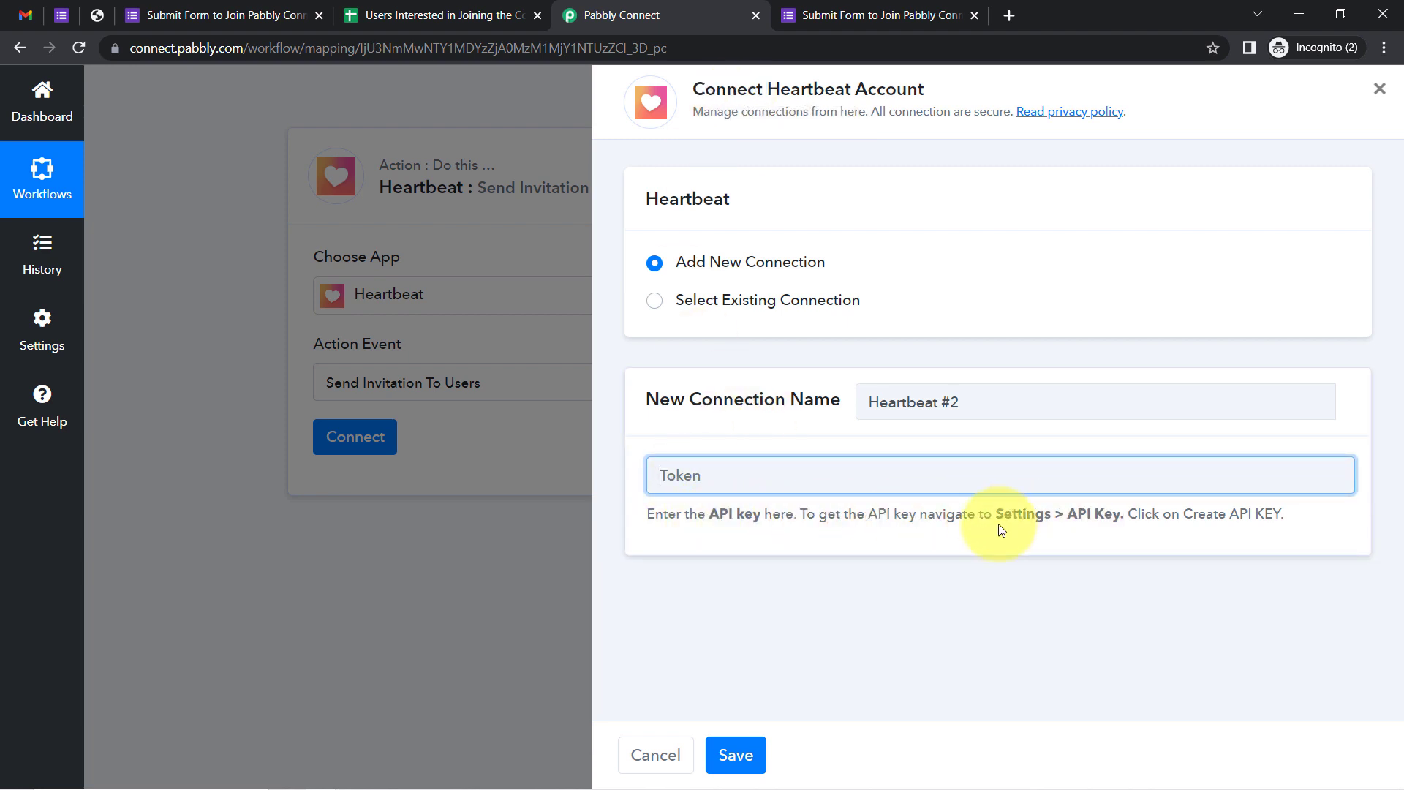
{"action": "double_click", "coordinate": [1042, 515]}
{"action": "left_click", "coordinate": [1090, 516]}
{"action": "left_click_drag", "start_coordinate": [1095, 516], "coordinate": [1113, 517]}
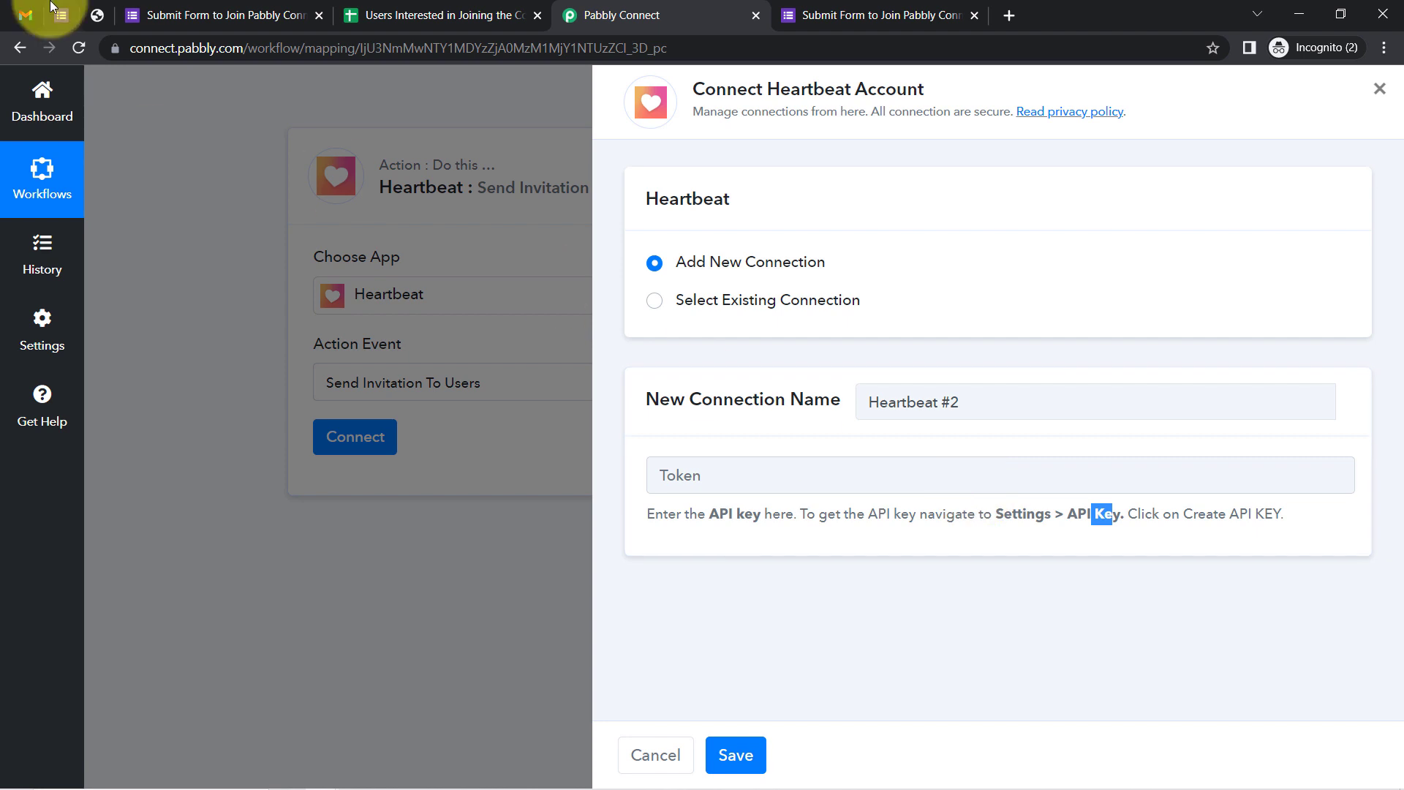
{"action": "left_click", "coordinate": [103, 16]}
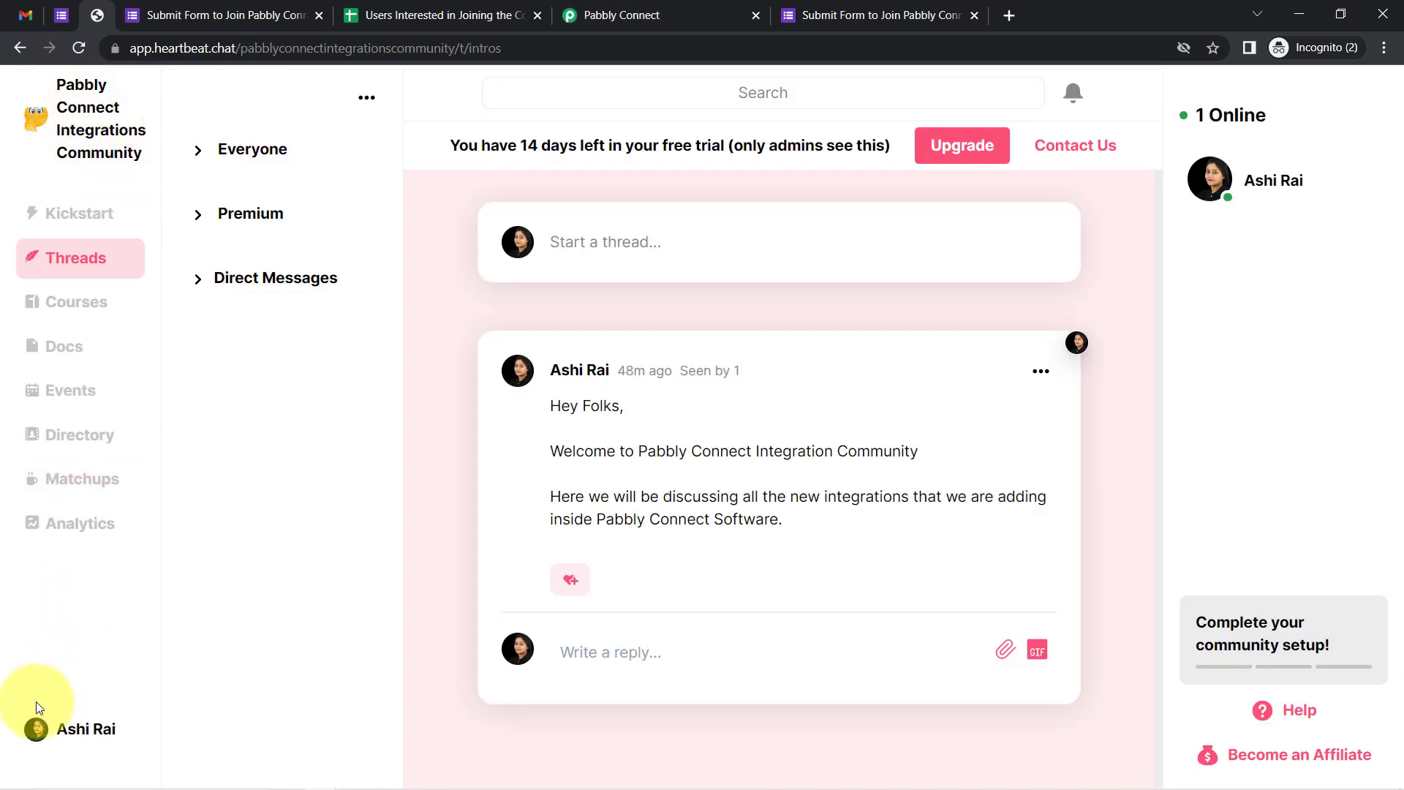
In Heartbeat settings, create an API key named 'connection with form' and copy it
{"action": "left_click", "coordinate": [36, 728]}
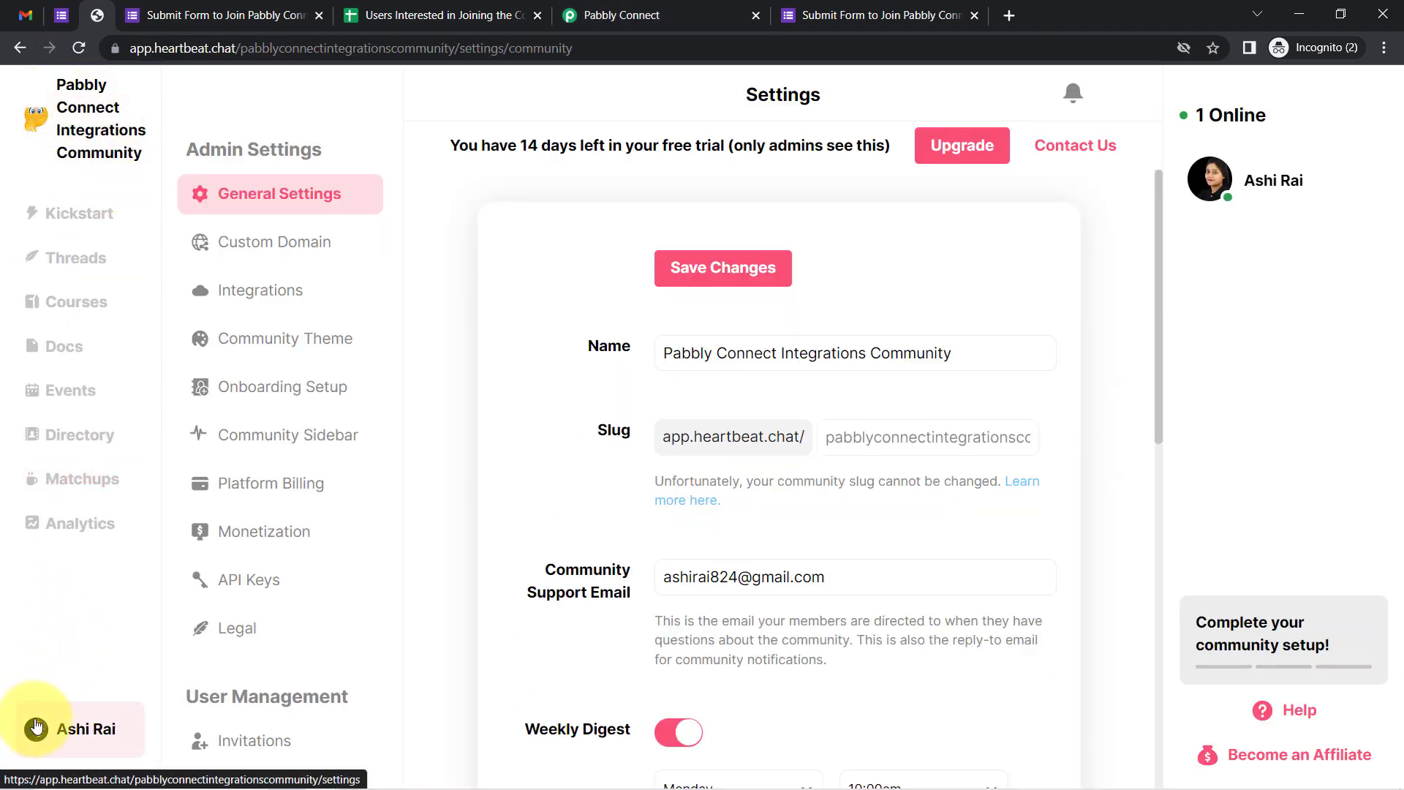
{"action": "left_click", "coordinate": [256, 585]}
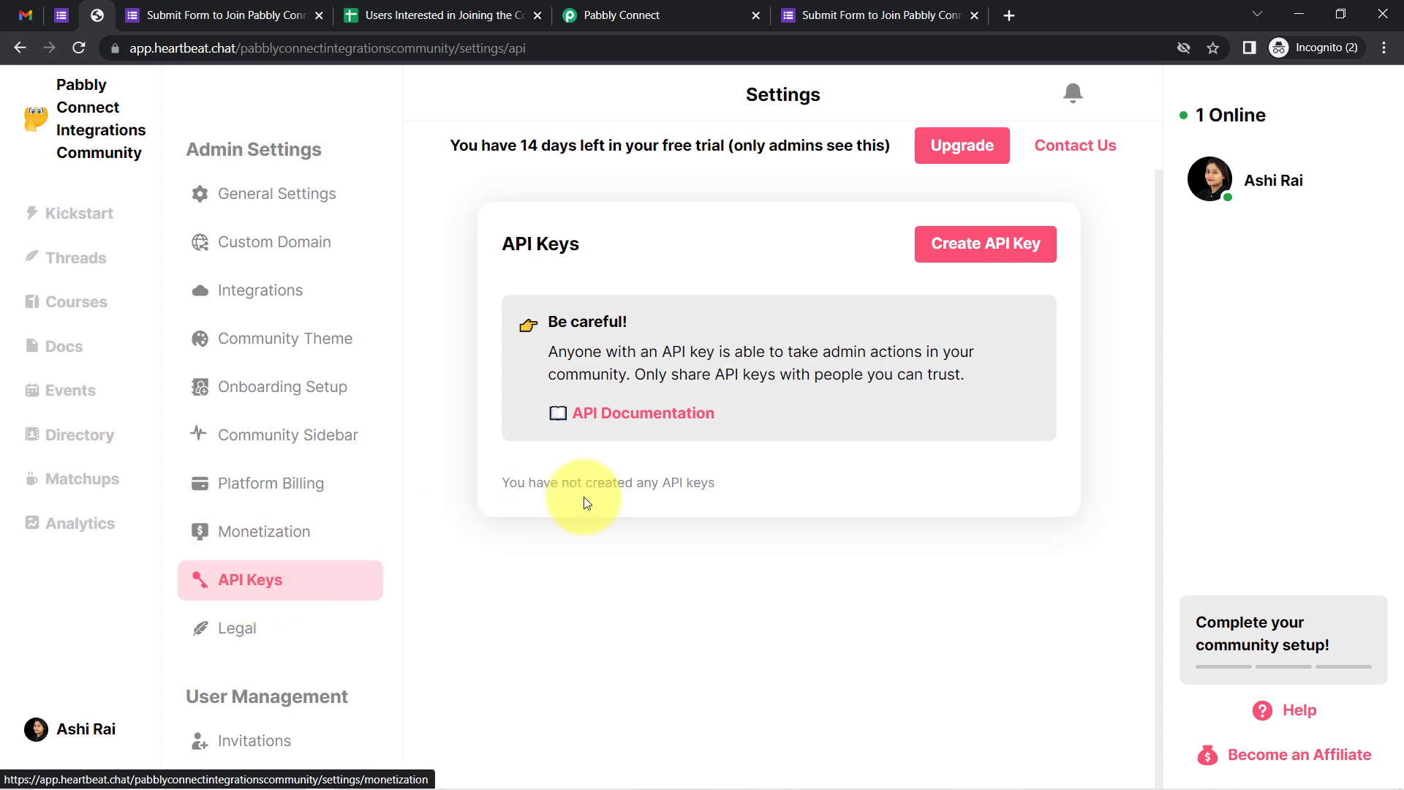
{"action": "left_click", "coordinate": [974, 248]}
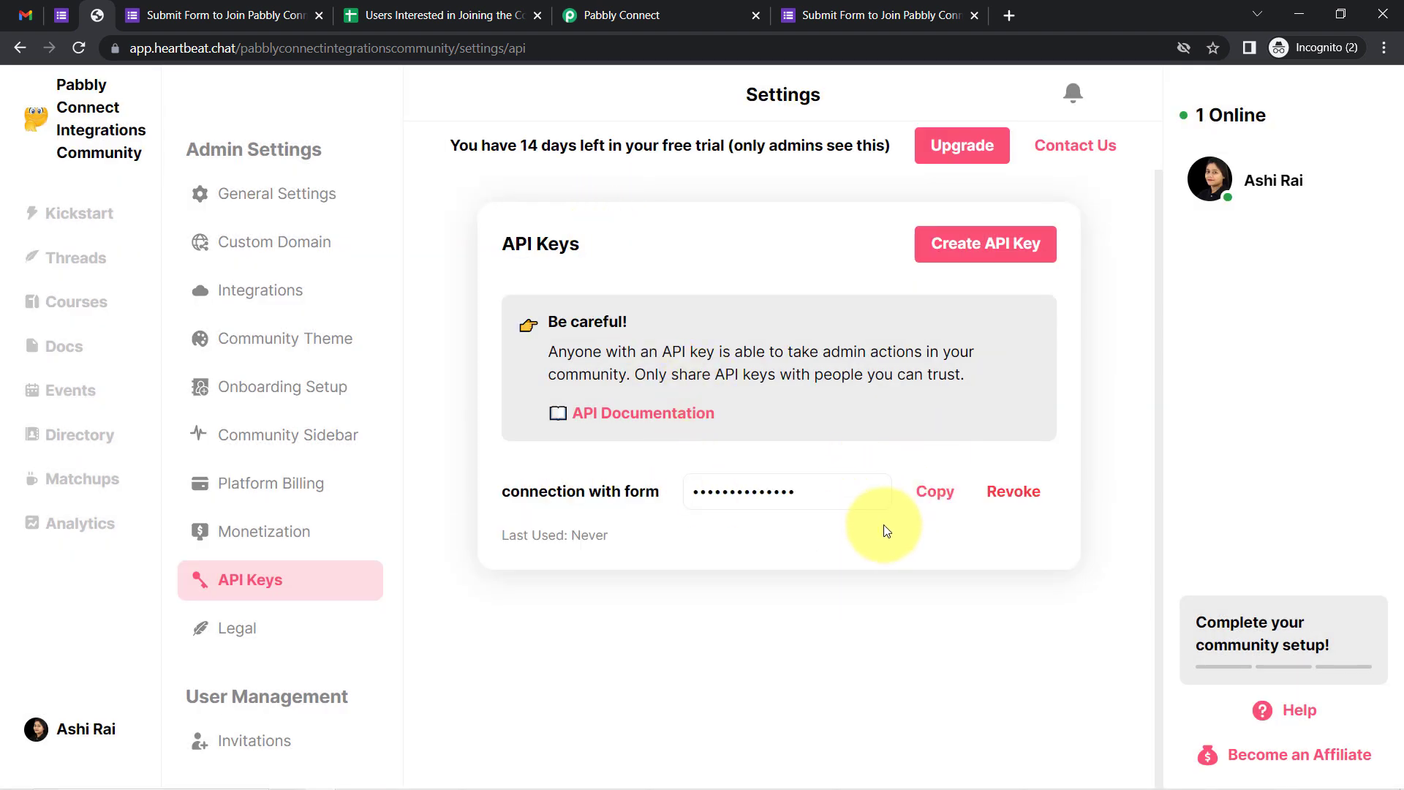
{"action": "left_click", "coordinate": [937, 497]}
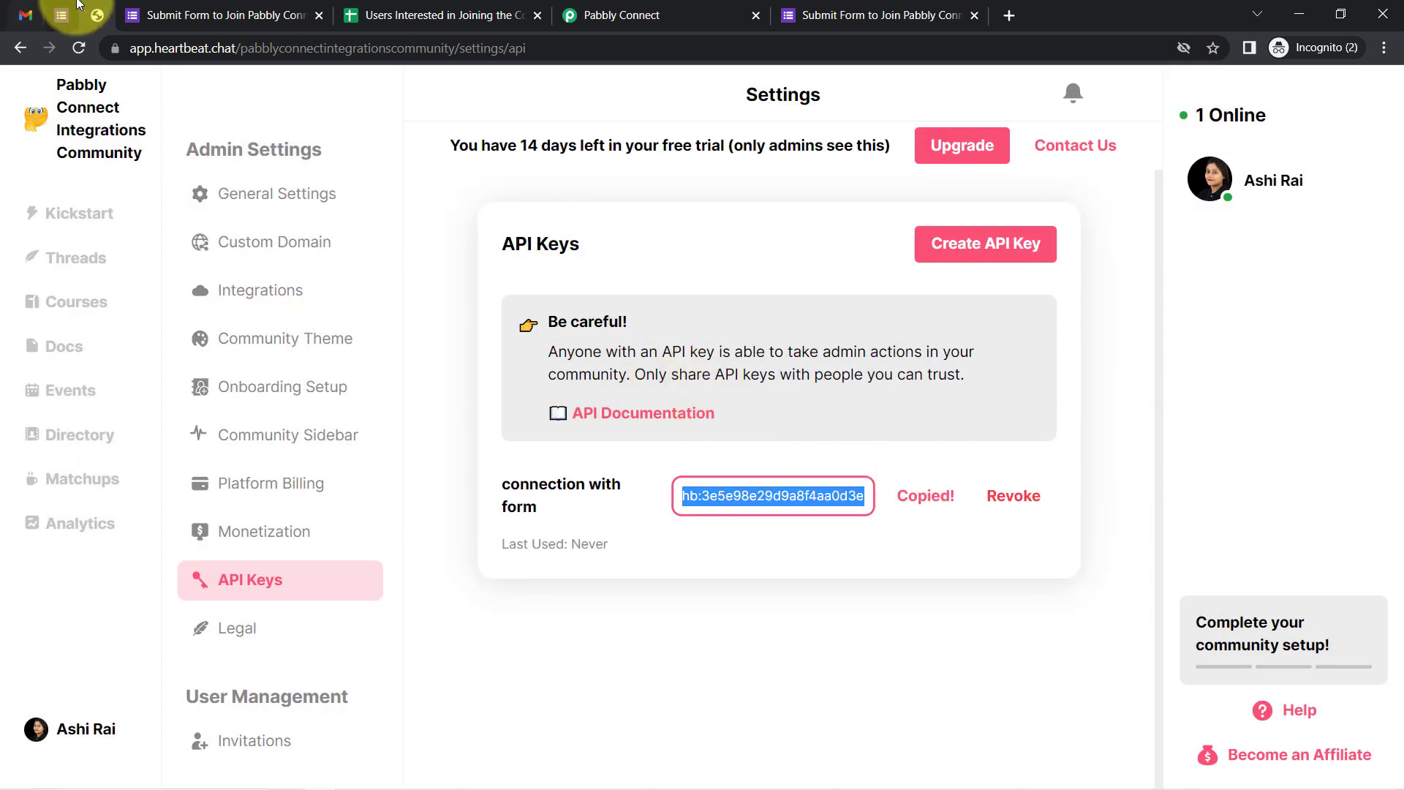
Paste the API key into Pabbly's Heartbeat Token field and save the connection
{"action": "left_click", "coordinate": [658, 15]}
{"action": "left_click", "coordinate": [717, 463]}
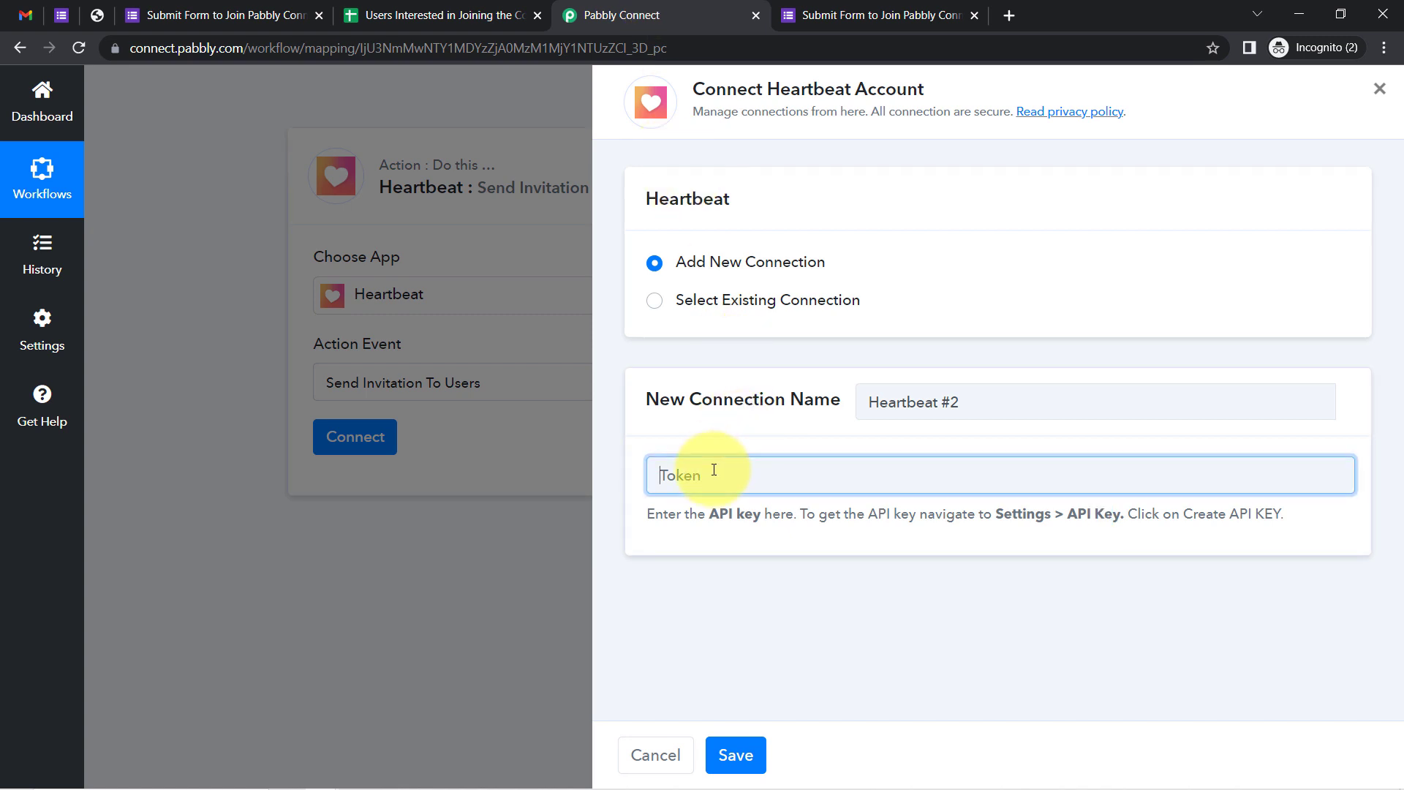
{"action": "key", "text": "ctrl+v"}
{"action": "left_click", "coordinate": [733, 761]}
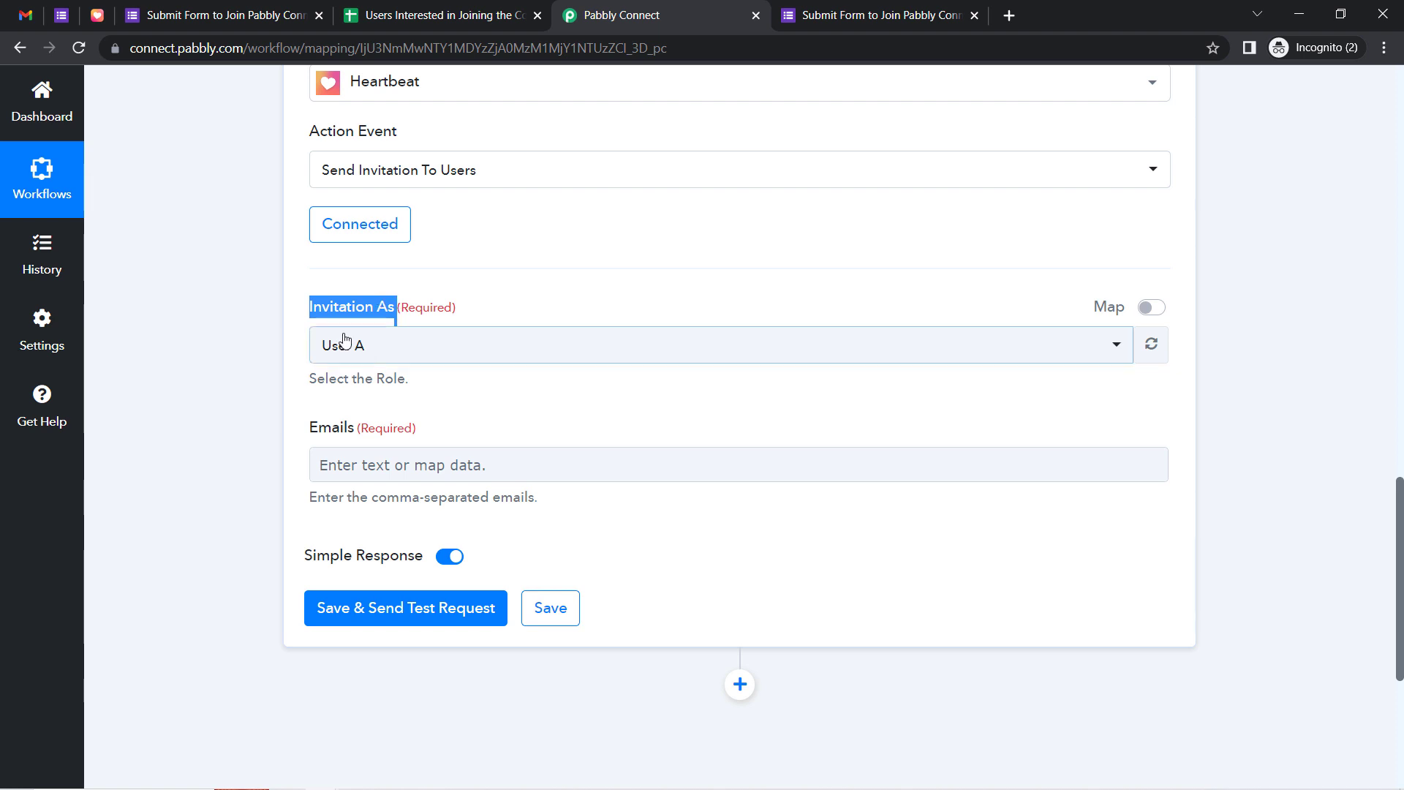
Keep Invitation As set to User A in the Heartbeat action
{"action": "left_click_drag", "start_coordinate": [320, 428], "coordinate": [370, 427]}
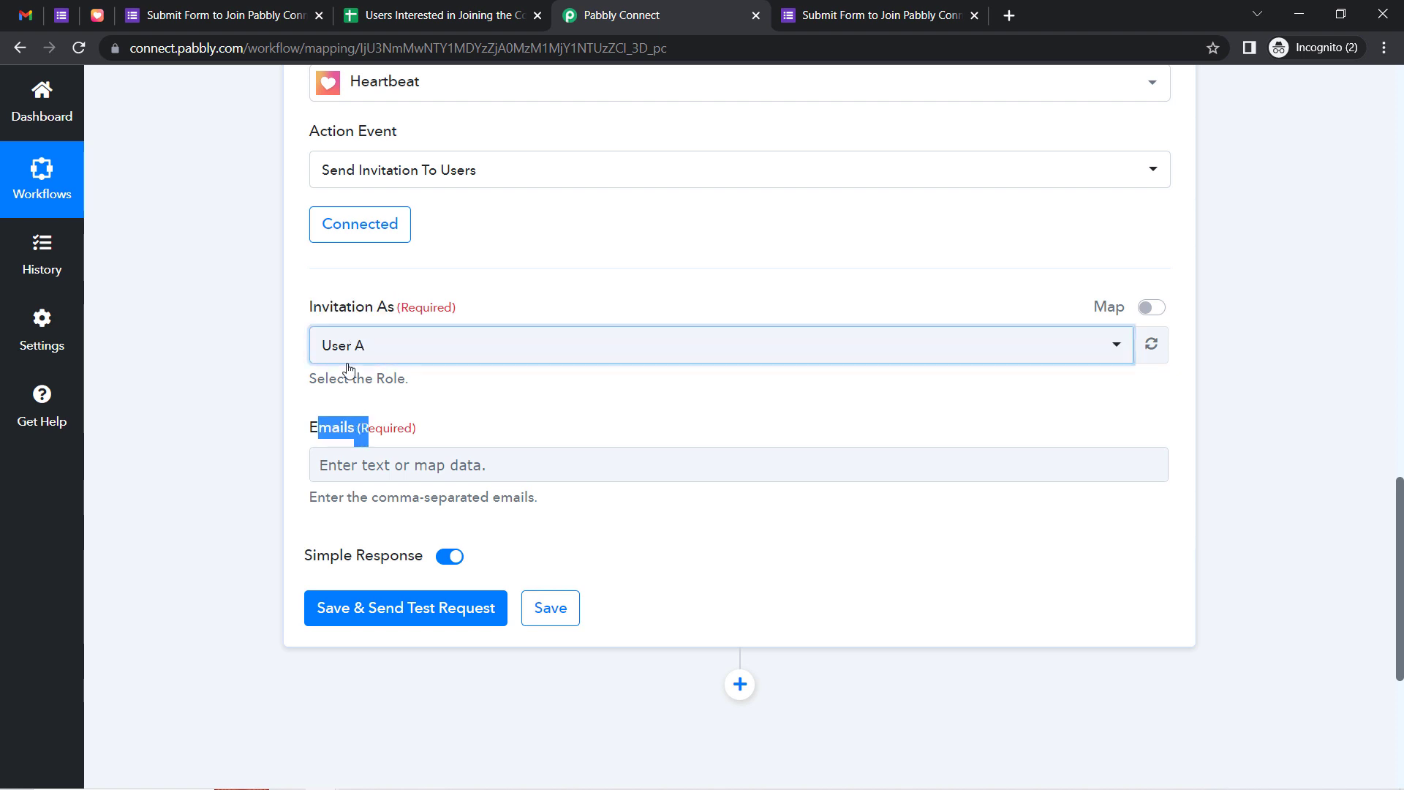
{"action": "left_click", "coordinate": [322, 358]}
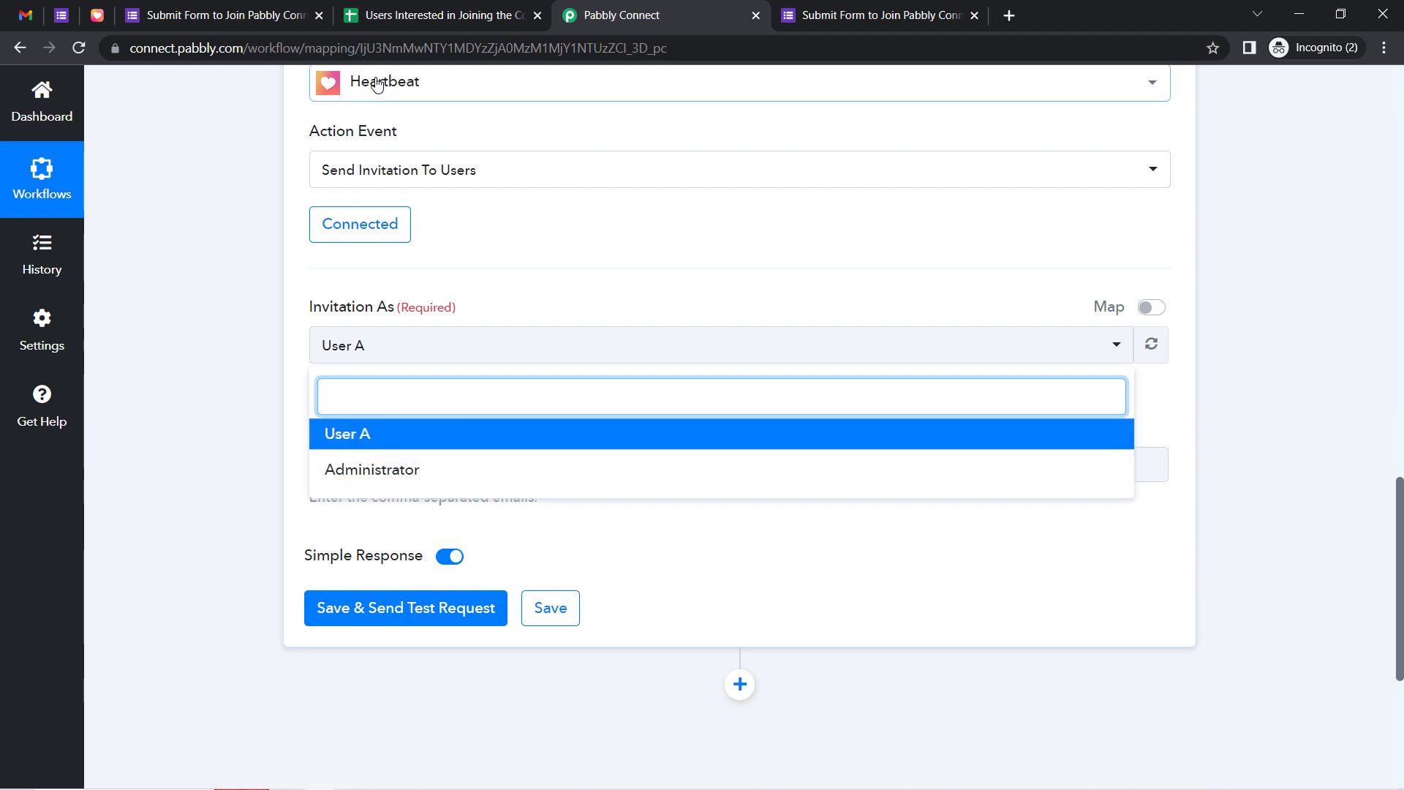
{"action": "left_click", "coordinate": [366, 435]}
{"action": "left_click_drag", "start_coordinate": [310, 313], "coordinate": [388, 317]}
{"action": "left_click", "coordinate": [239, 456]}
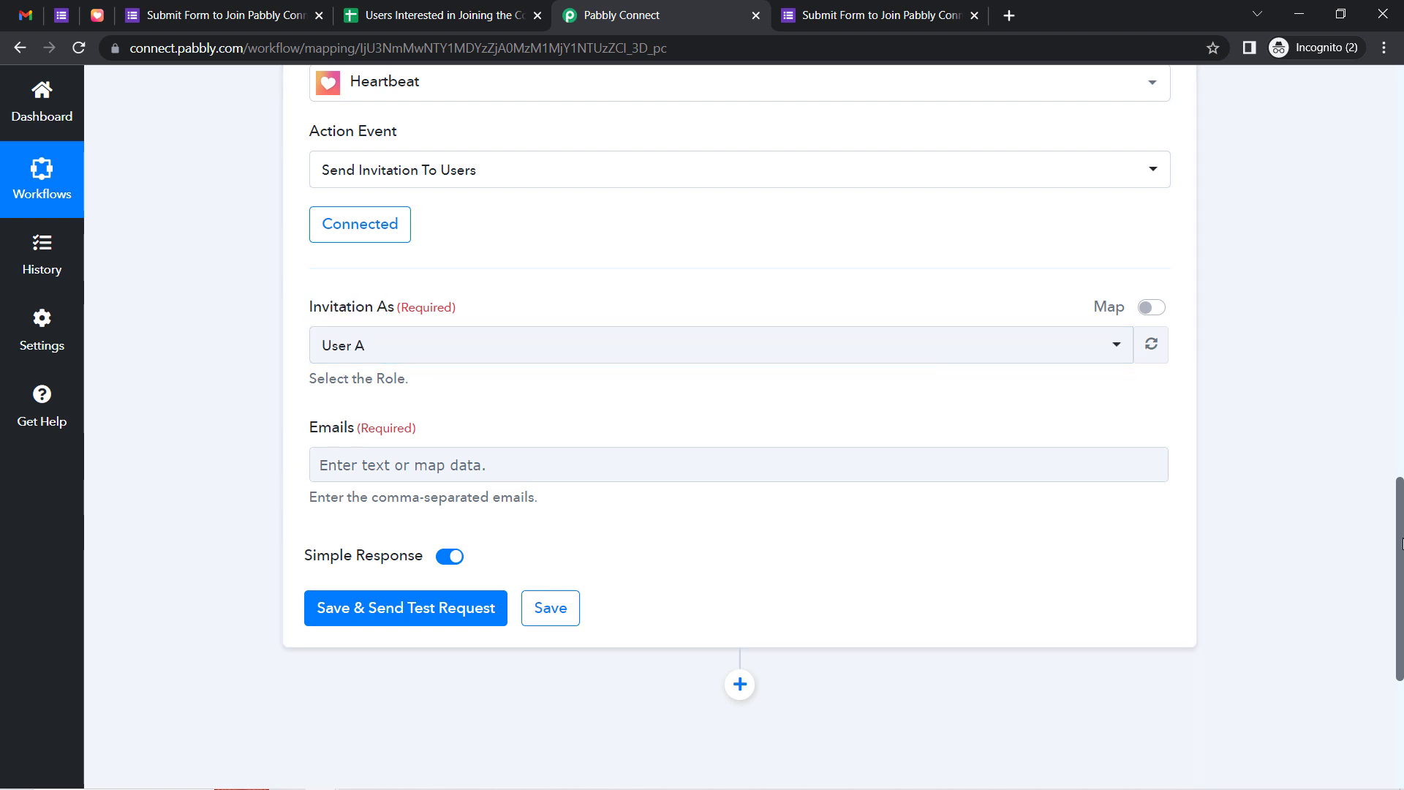
{"action": "left_click_drag", "start_coordinate": [1401, 545], "coordinate": [1374, 405]}
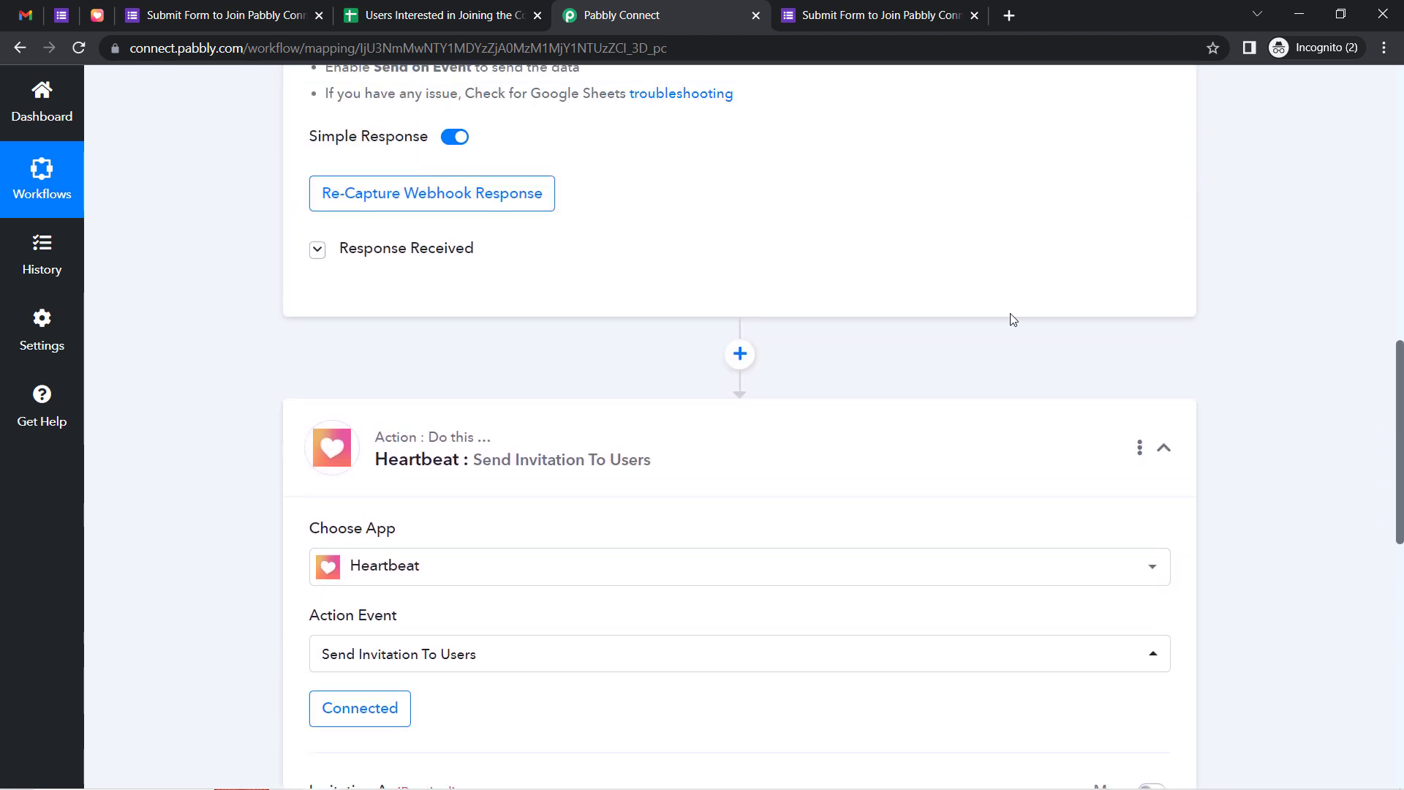
Collapse the trigger's Response Received data and scroll down to the Emails field
{"action": "left_click", "coordinate": [413, 256]}
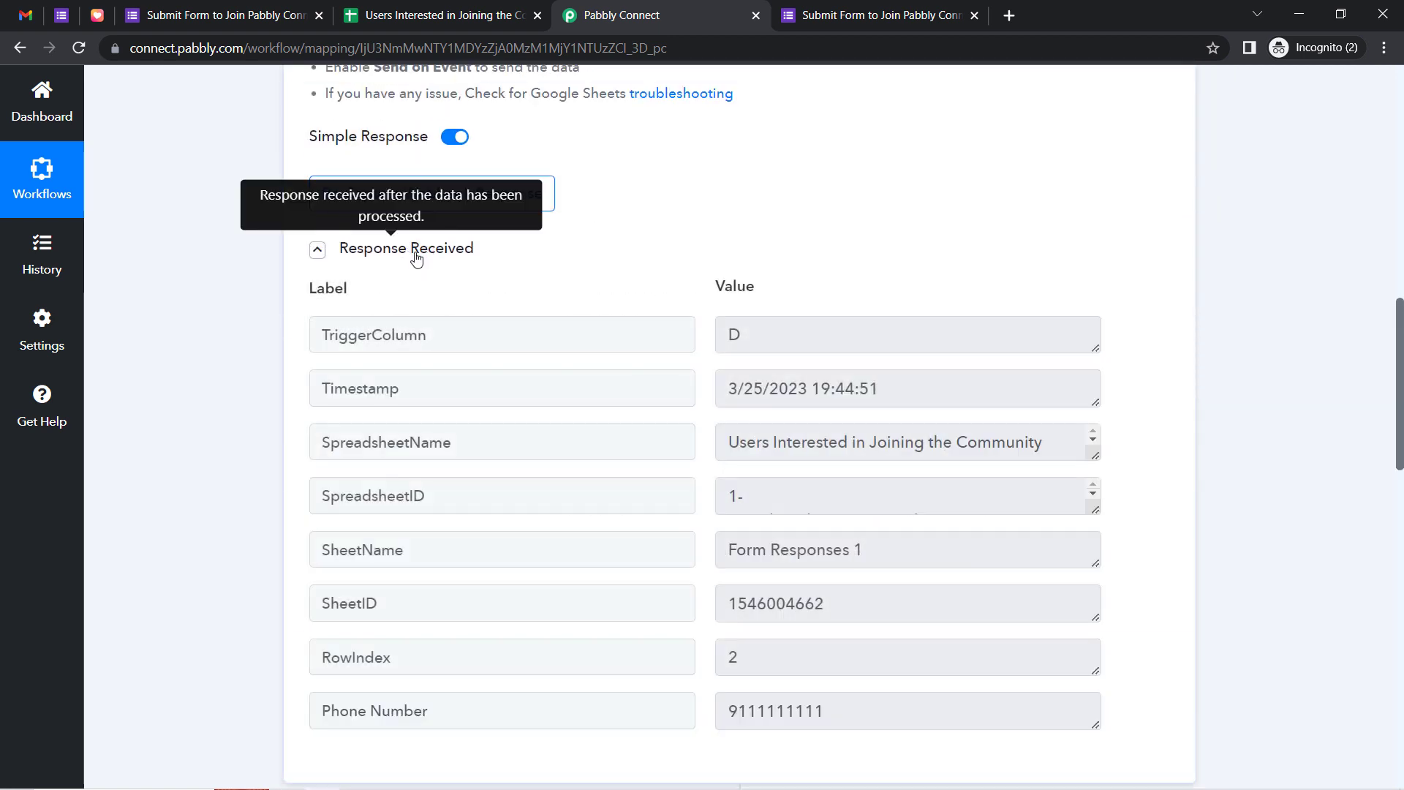
{"action": "left_click", "coordinate": [415, 256]}
{"action": "left_click", "coordinate": [415, 256]}
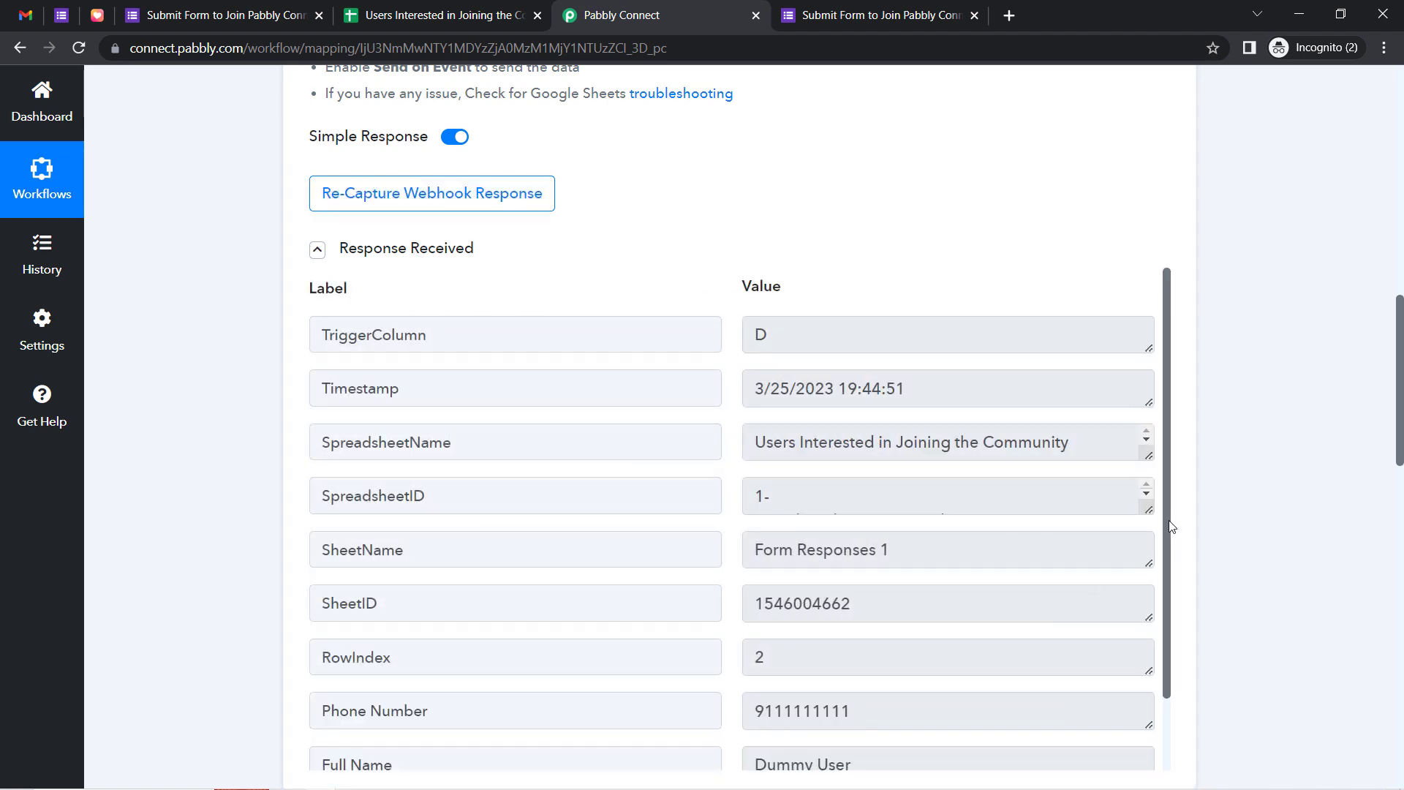
{"action": "left_click_drag", "start_coordinate": [1168, 535], "coordinate": [1165, 630]}
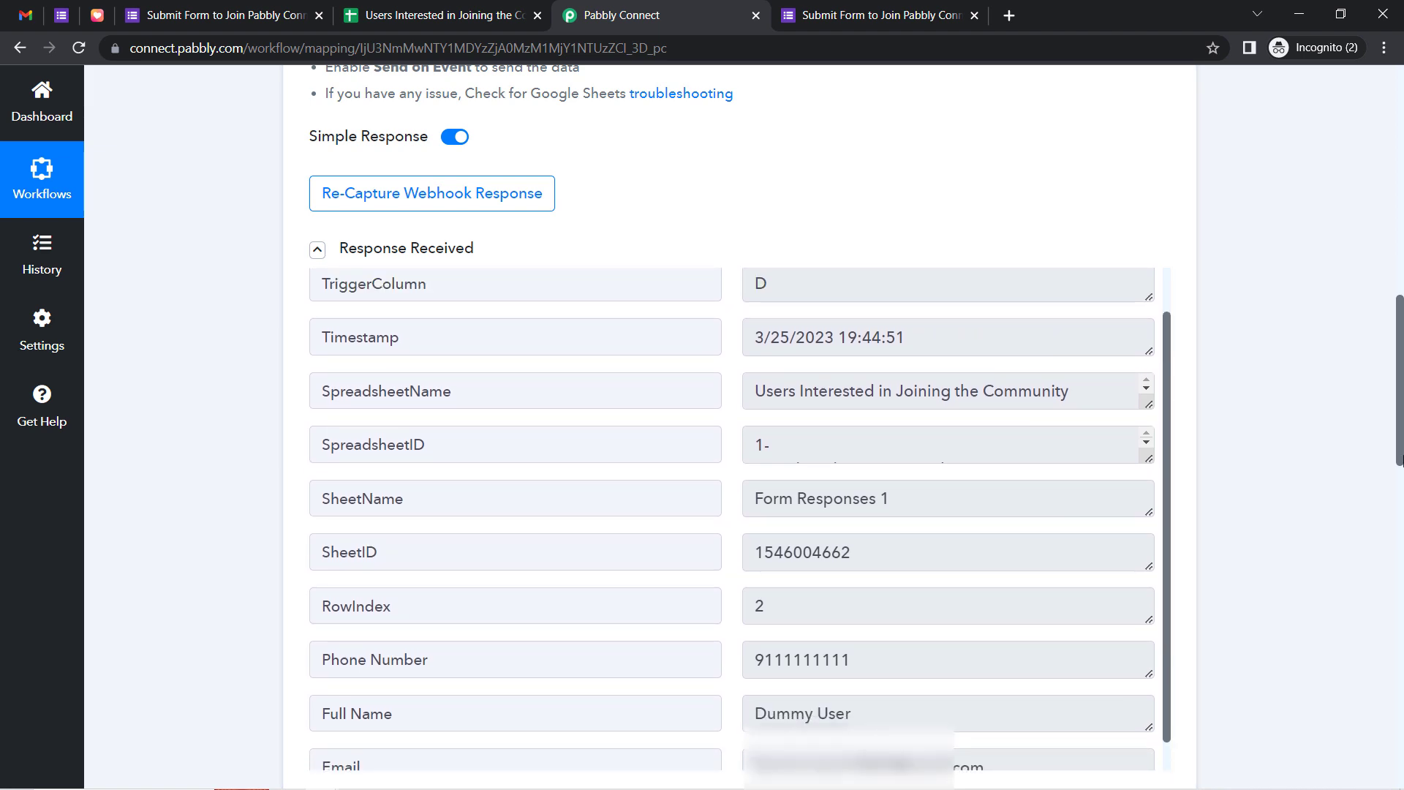
{"action": "left_click", "coordinate": [464, 249]}
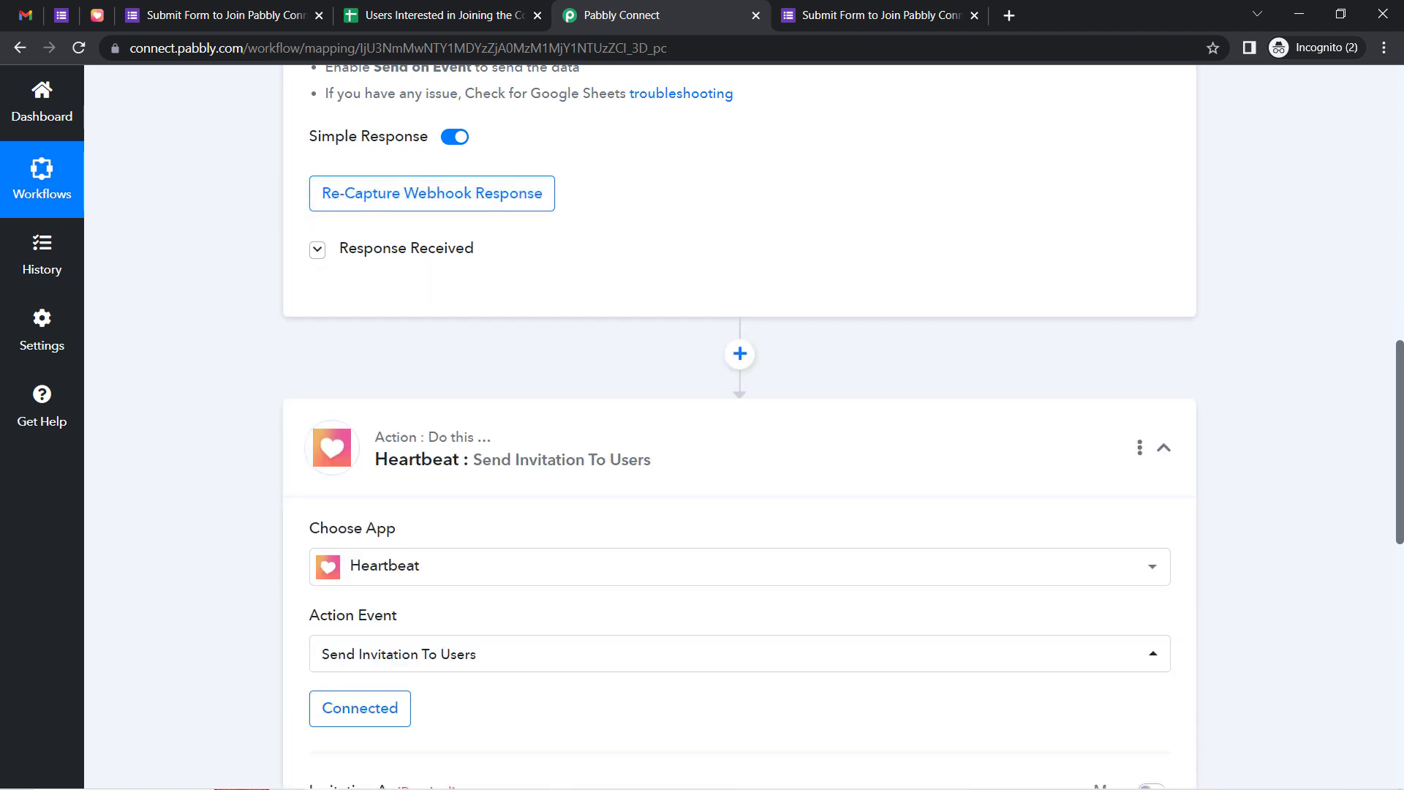
{"action": "scroll", "coordinate": [1208, 511], "scroll_direction": "down", "scroll_amount": 10}
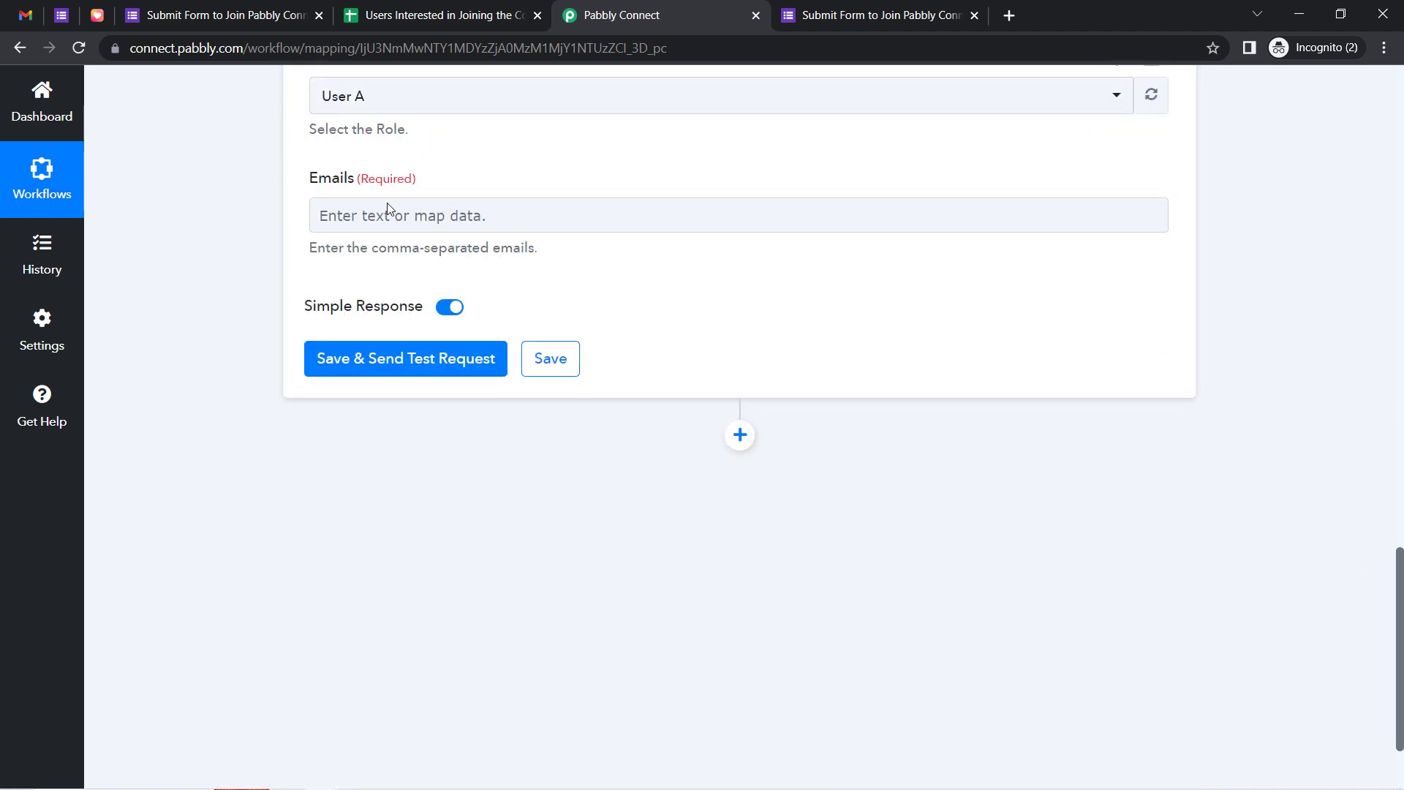
Map the form submitter's '1. Email' into the Heartbeat Emails field via an '@' search
{"action": "left_click", "coordinate": [386, 218]}
{"action": "left_click", "coordinate": [396, 362]}
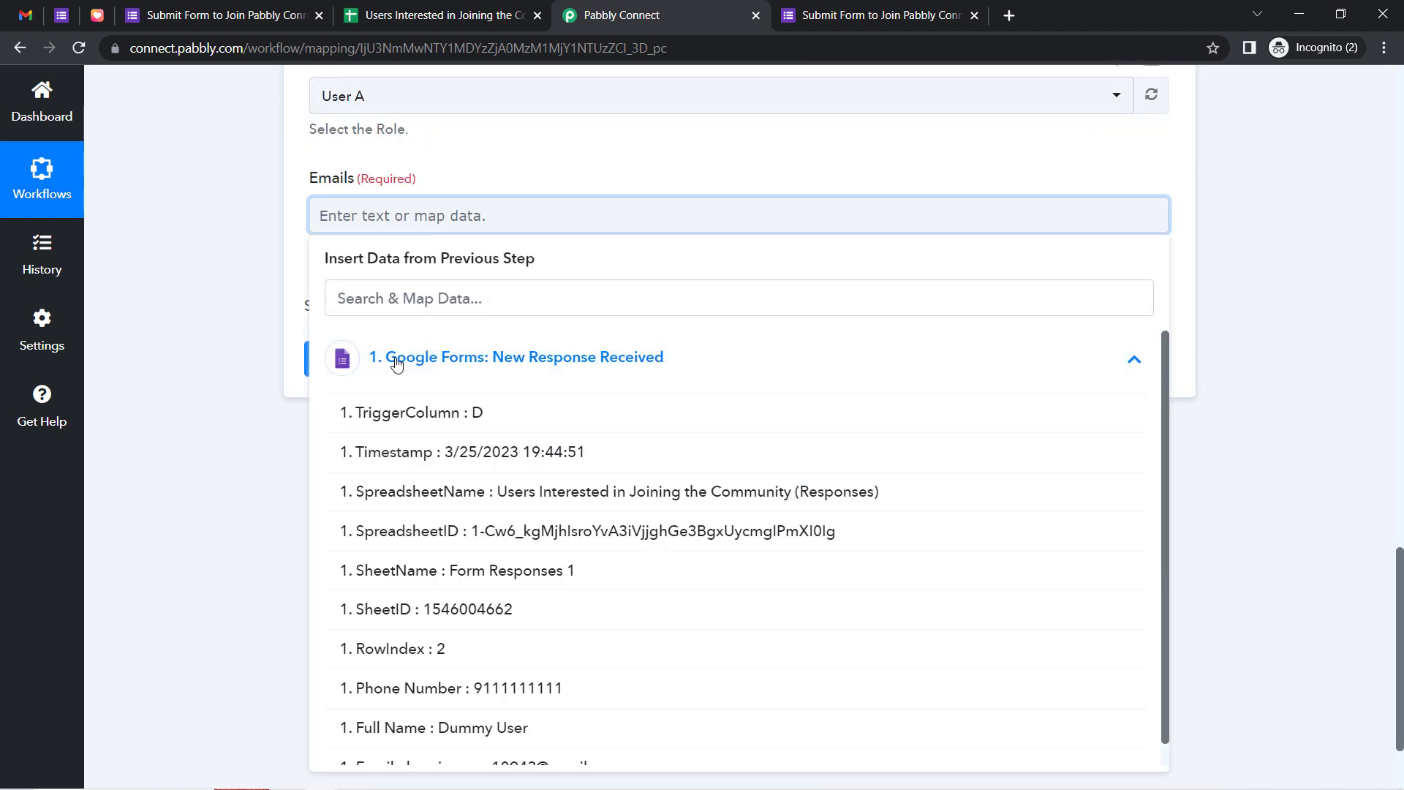
{"action": "left_click", "coordinate": [342, 298]}
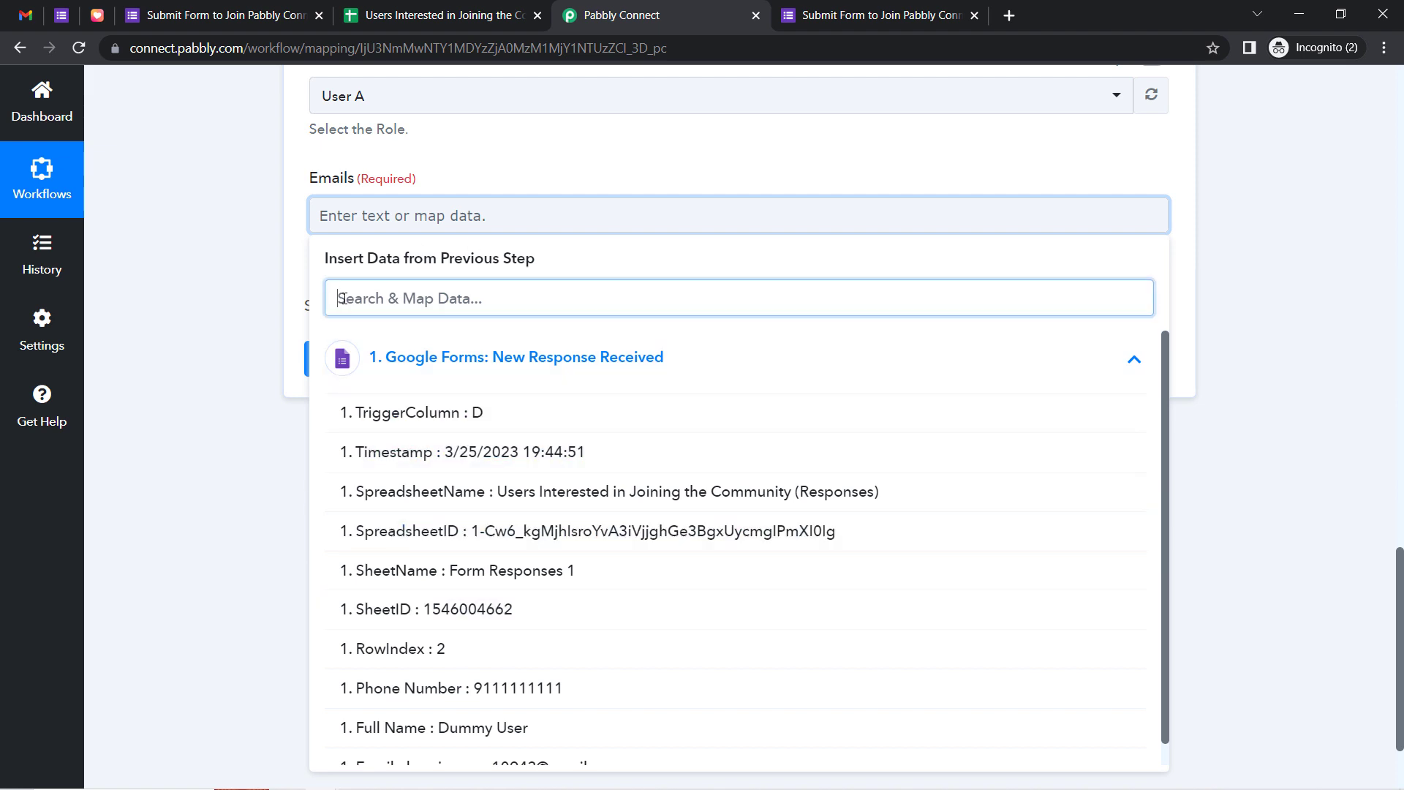
{"action": "type", "text": "@"}
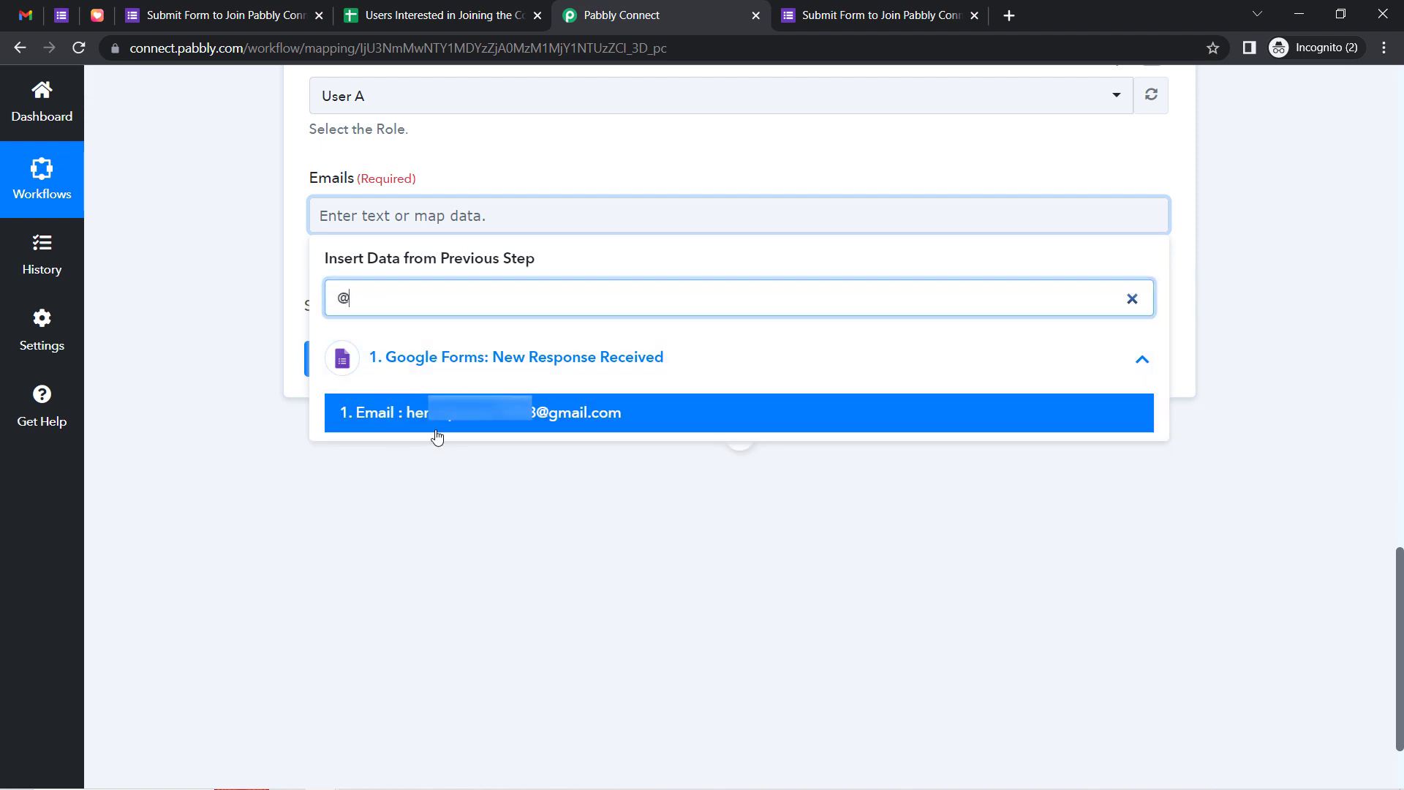
{"action": "left_click", "coordinate": [439, 414]}
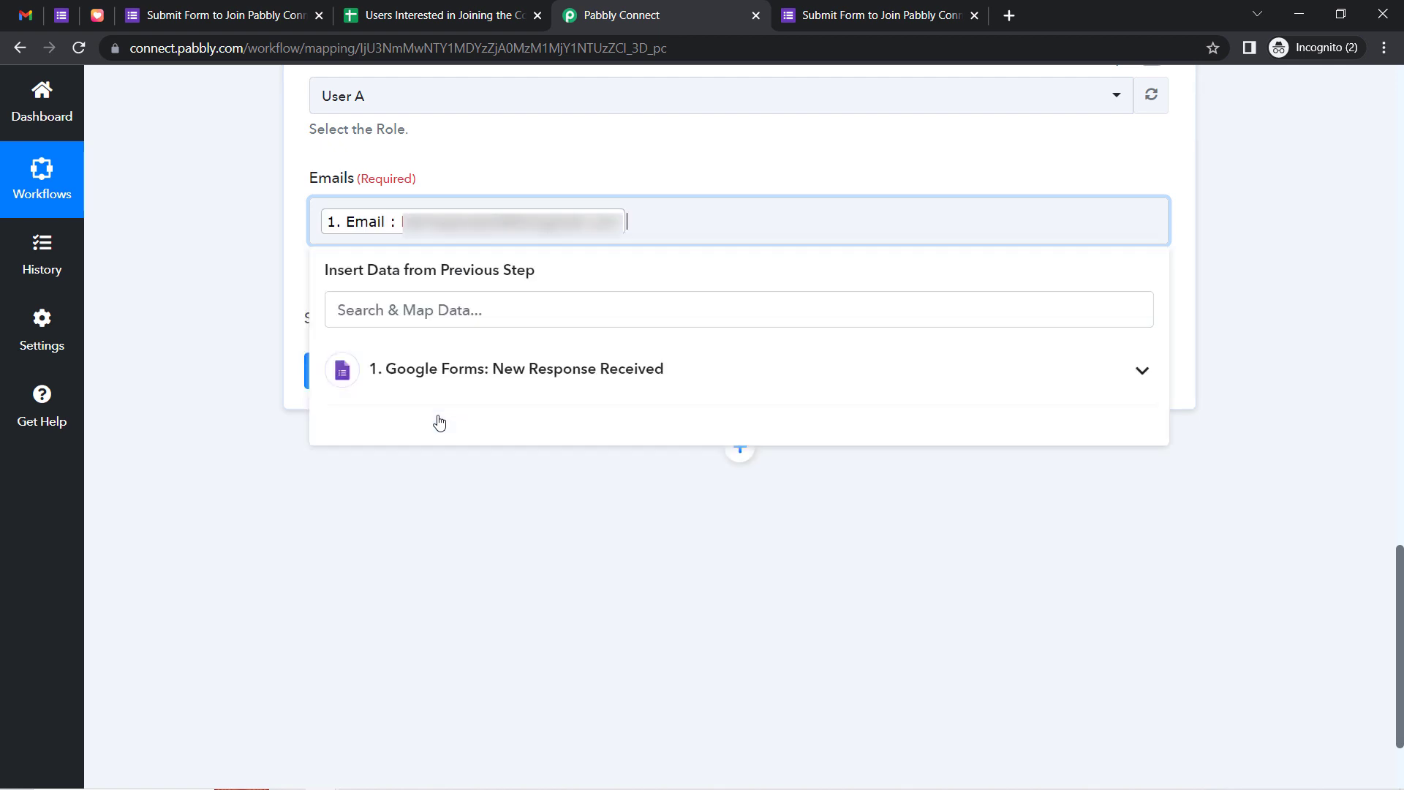
Save and send the test request, receiving Success with value 1
{"action": "left_click", "coordinate": [225, 389]}
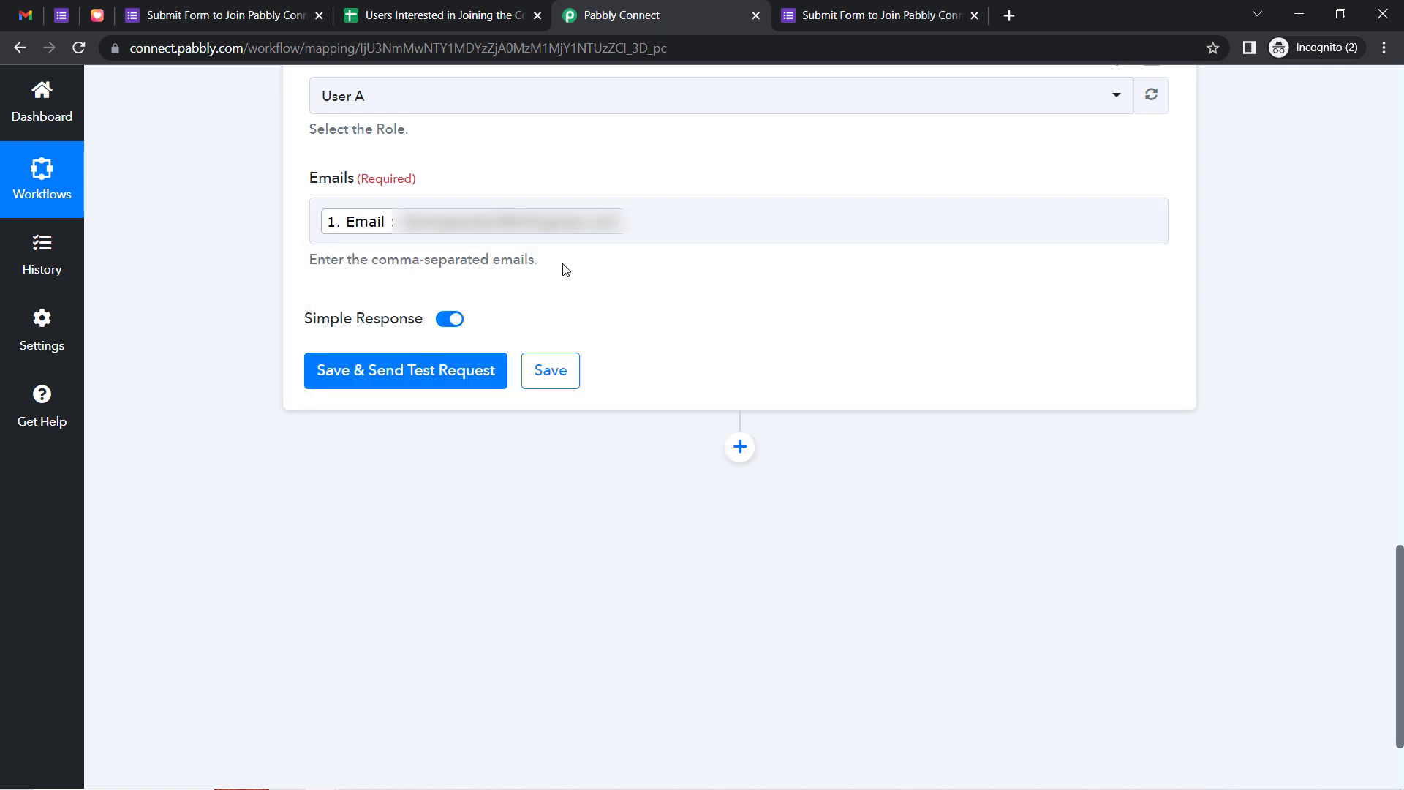
{"action": "left_click", "coordinate": [382, 378]}
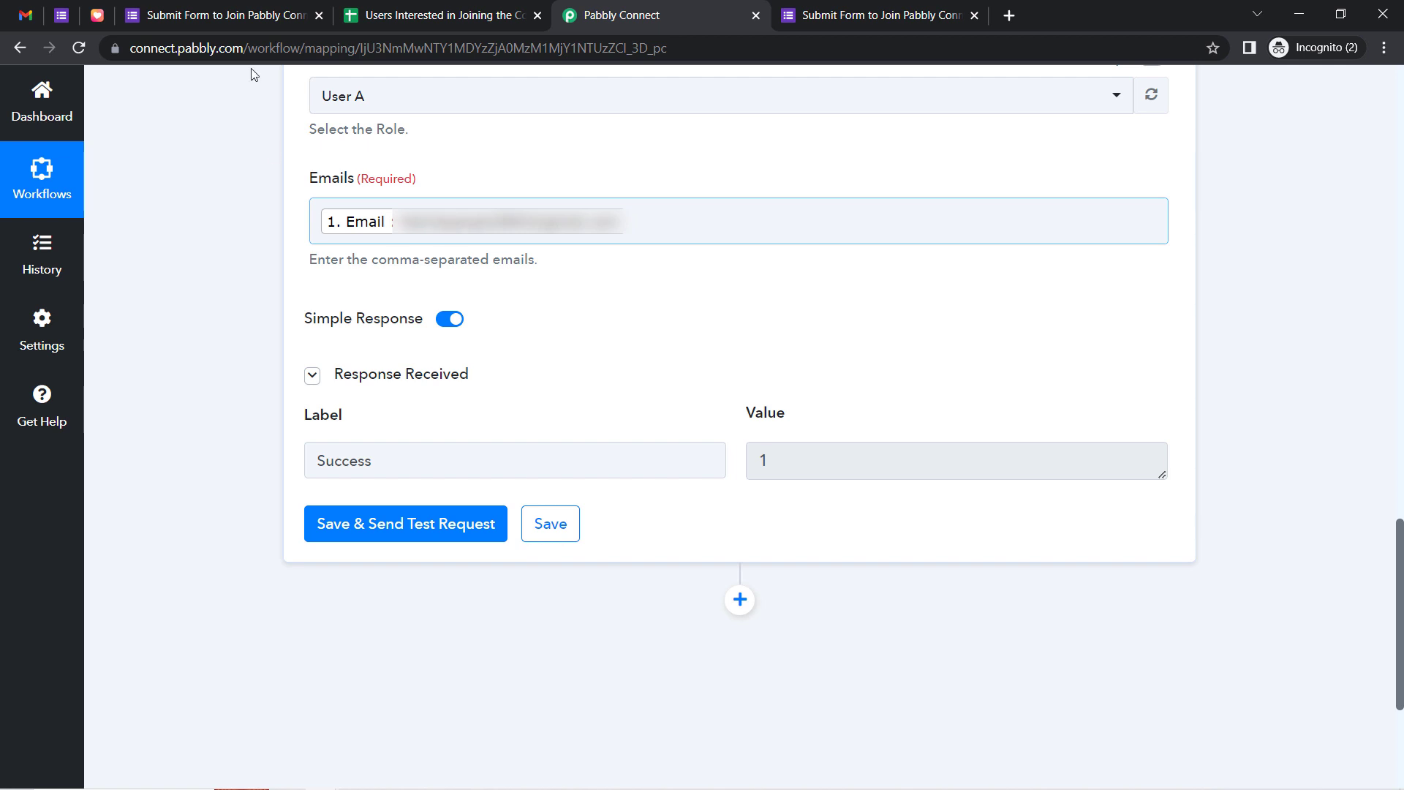
{"action": "key", "text": "ctrl+1"}
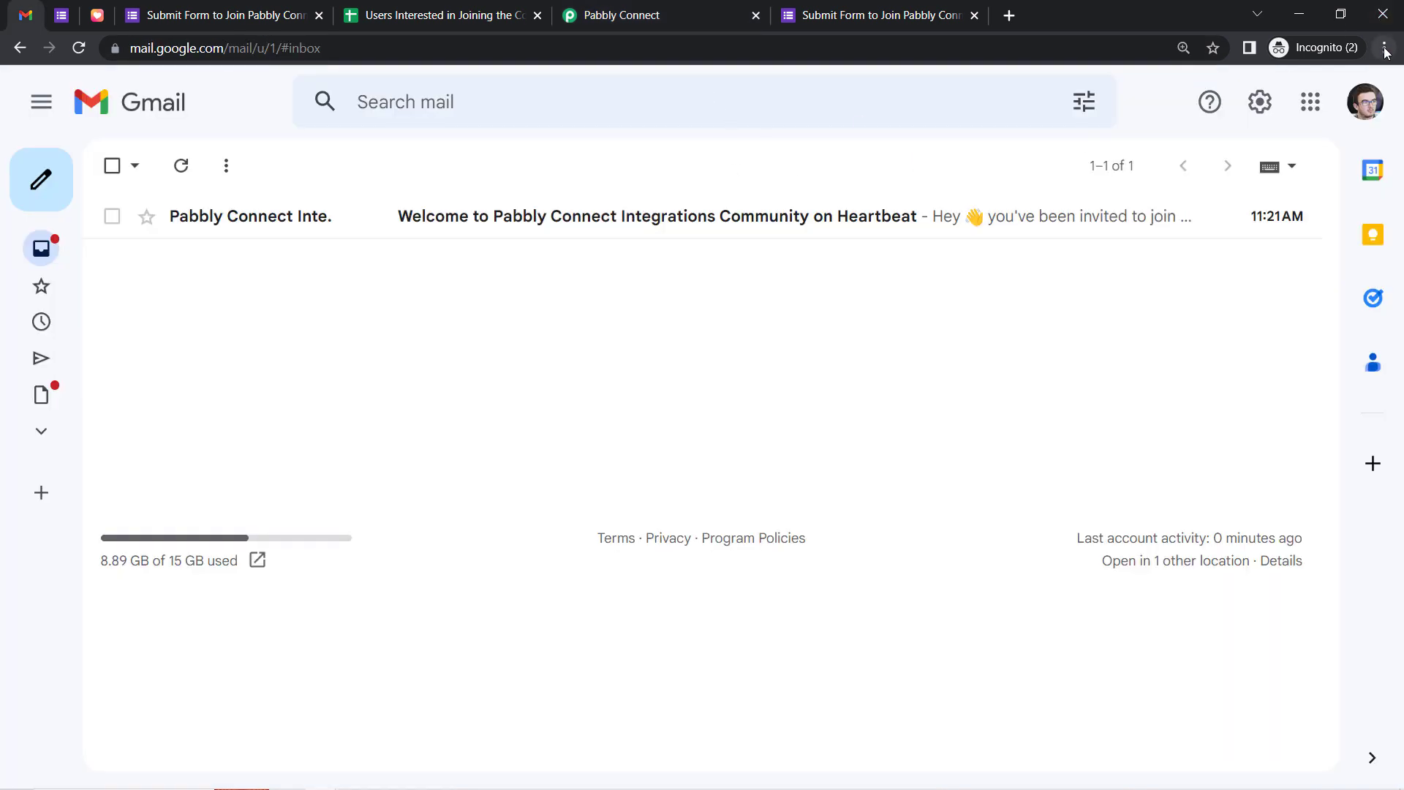
Zoom the Gmail page in and open the Heartbeat welcome email
{"action": "left_click", "coordinate": [1386, 53]}
{"action": "left_click", "coordinate": [1329, 199]}
{"action": "left_click", "coordinate": [76, 288]}
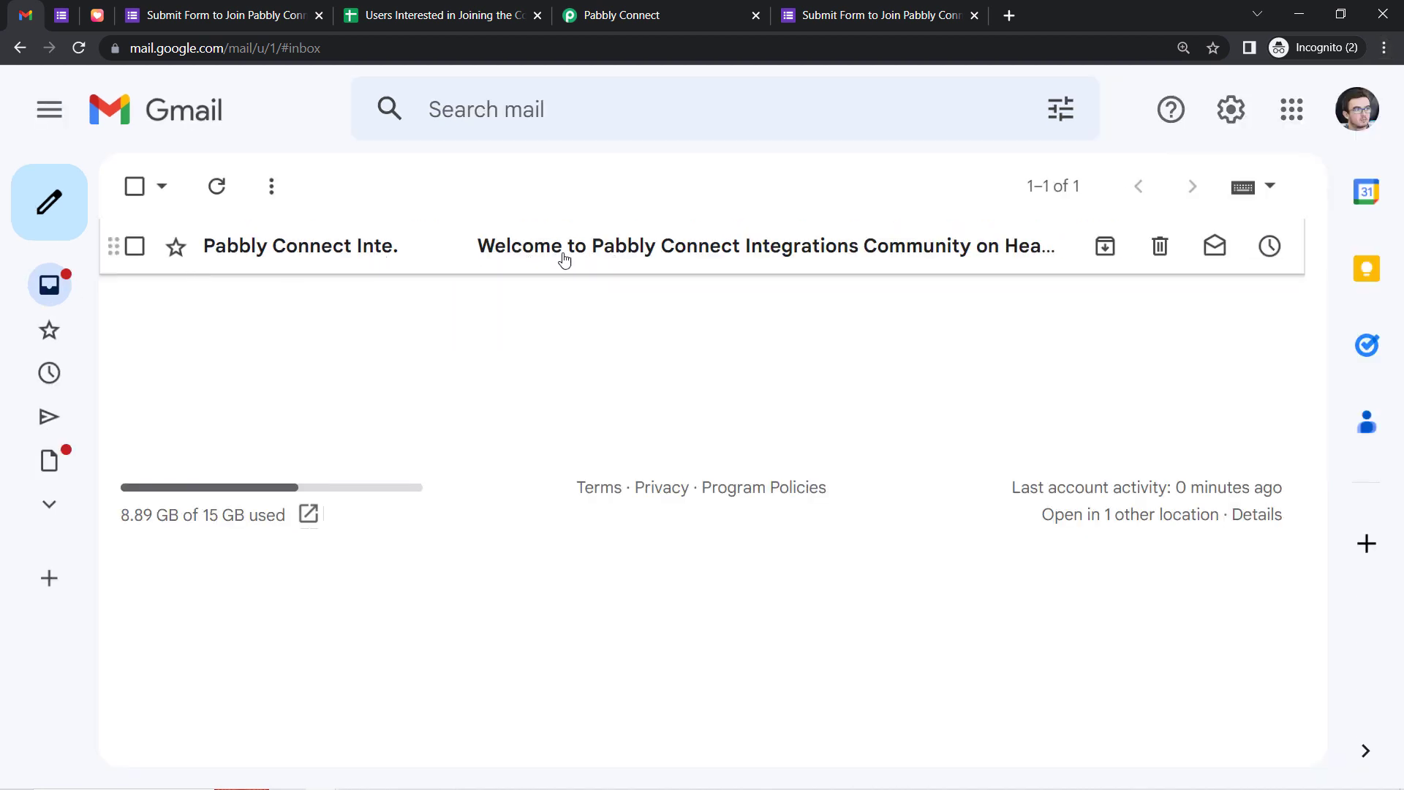
{"action": "left_click", "coordinate": [245, 269]}
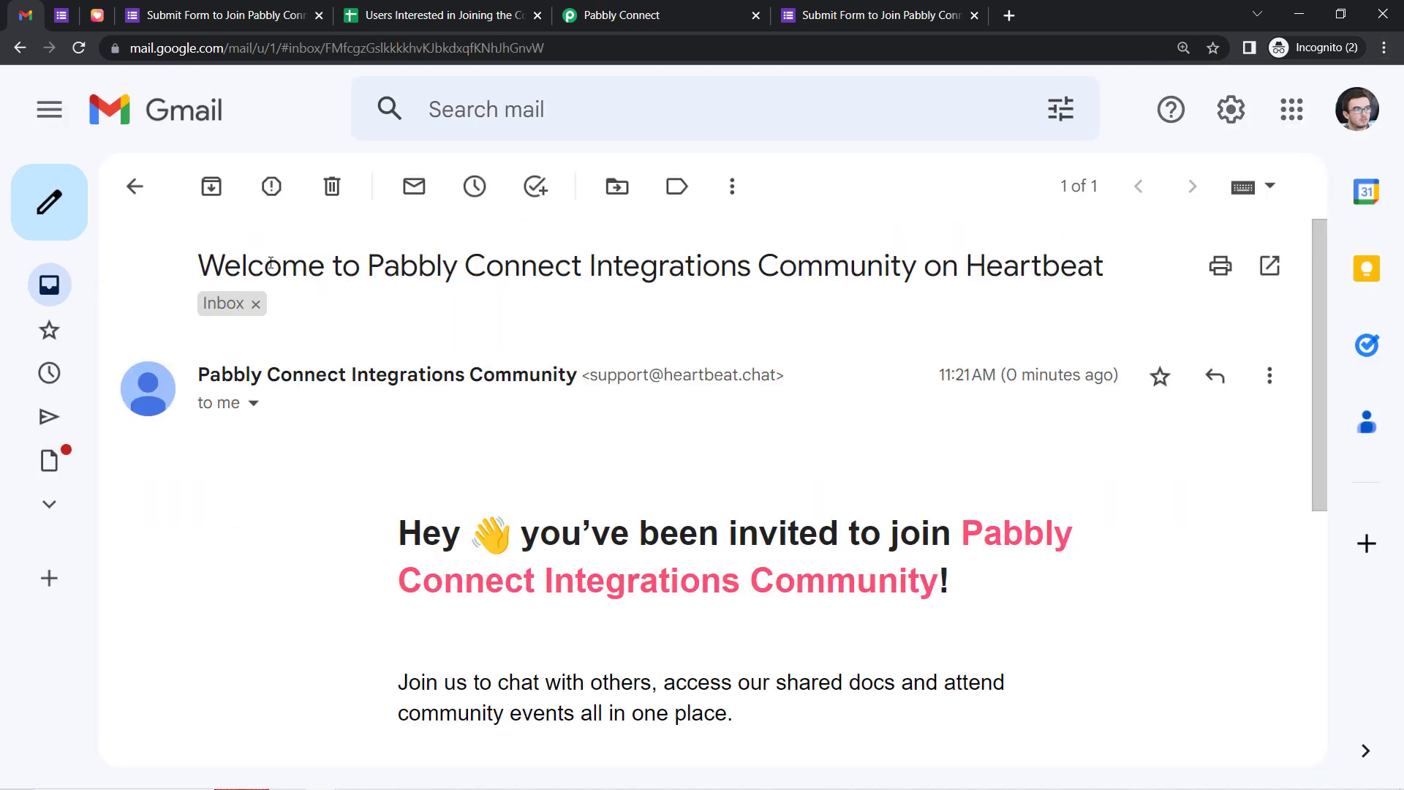
{"action": "left_click_drag", "start_coordinate": [271, 263], "coordinate": [1019, 273]}
{"action": "triple_click", "coordinate": [1024, 274]}
{"action": "left_click", "coordinate": [1155, 277]}
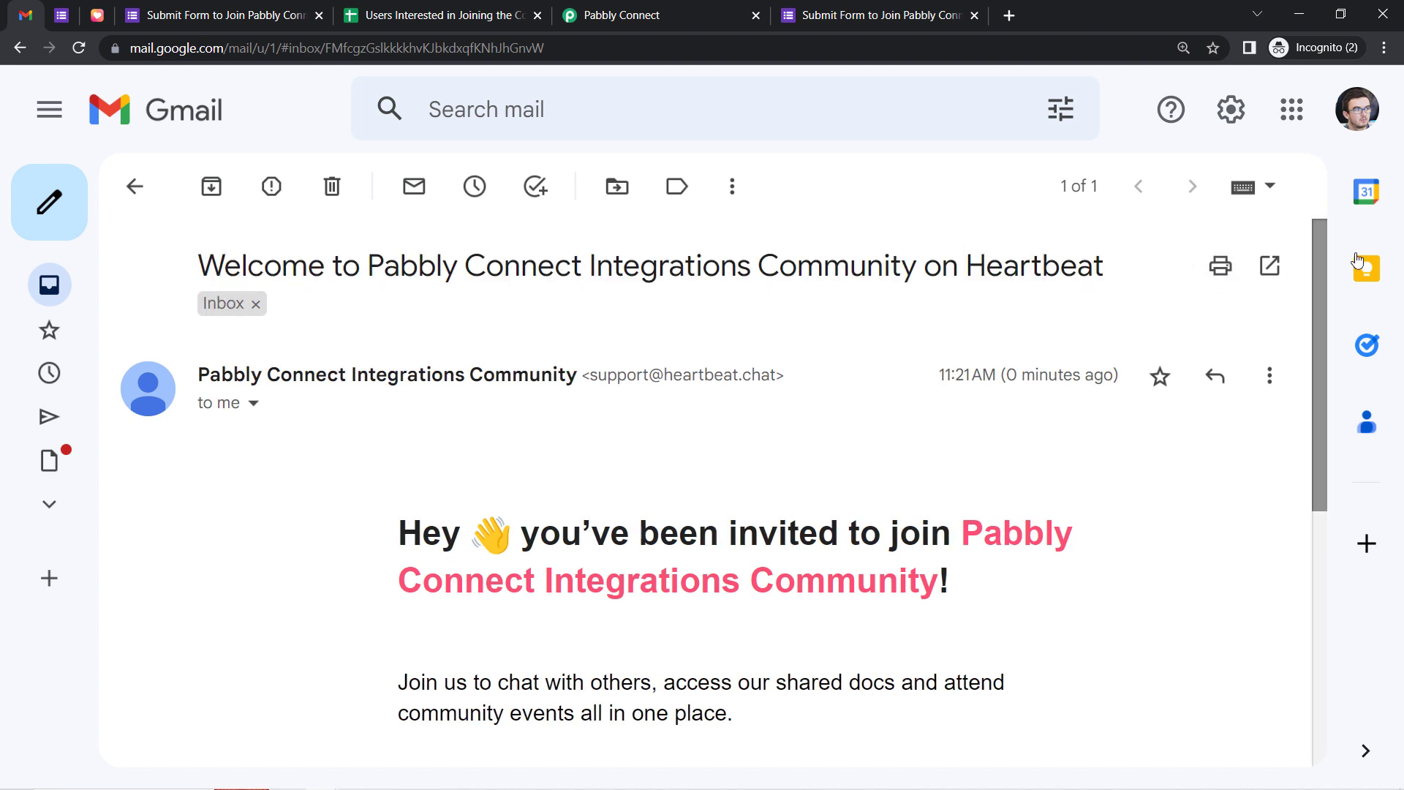
Accept the community invitation via Join Community, then go to the Google Forms tab
{"action": "left_click_drag", "start_coordinate": [1319, 245], "coordinate": [1311, 392]}
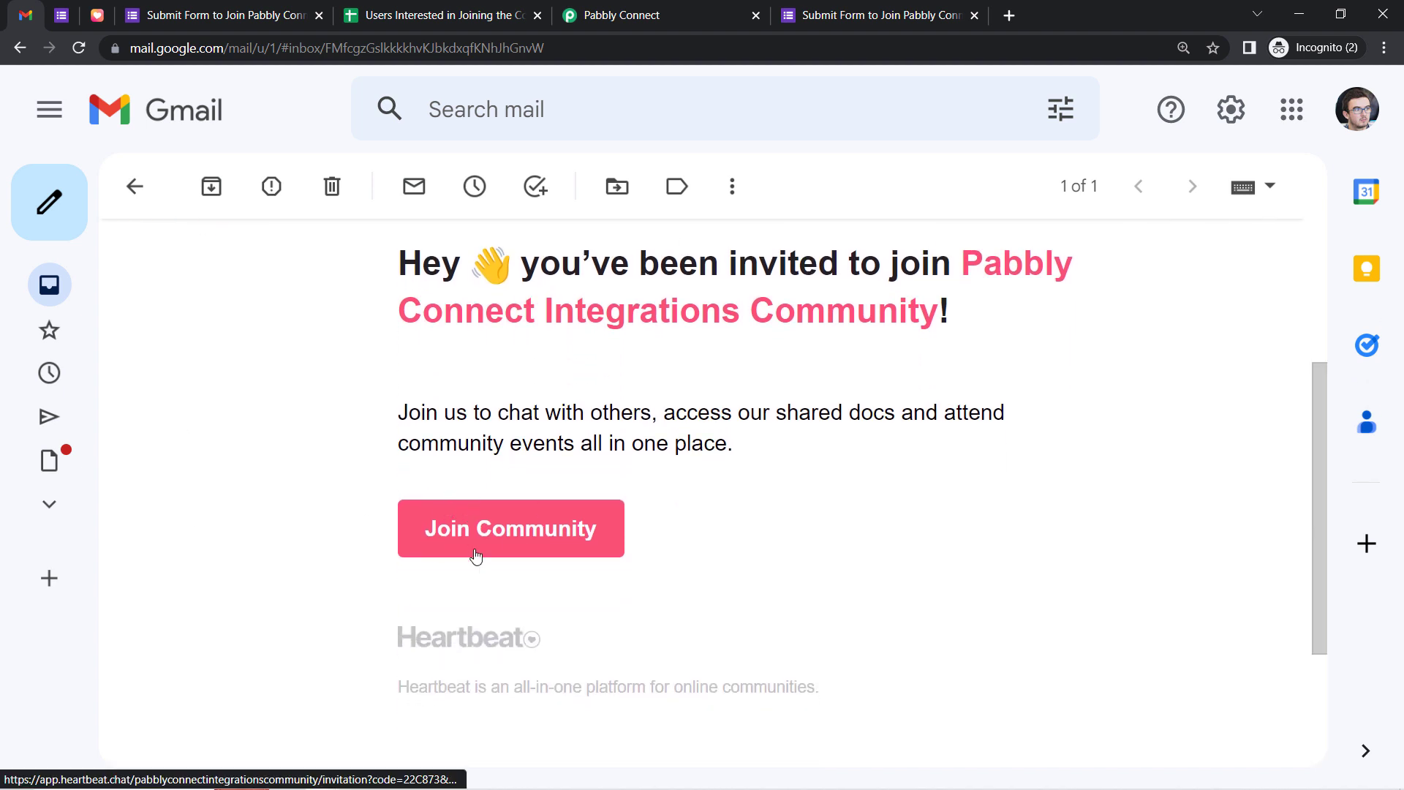
{"action": "left_click", "coordinate": [476, 557]}
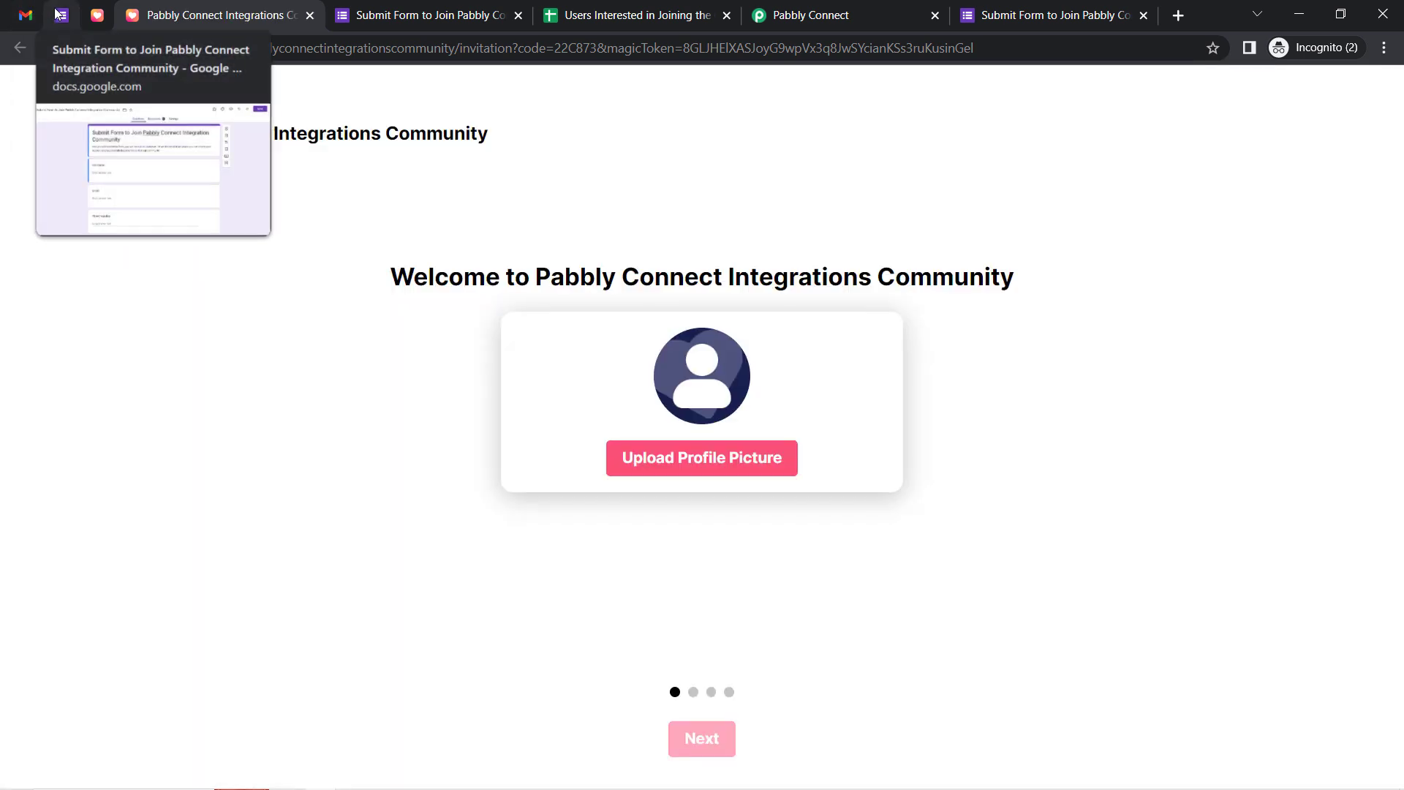
{"action": "left_click", "coordinate": [61, 16]}
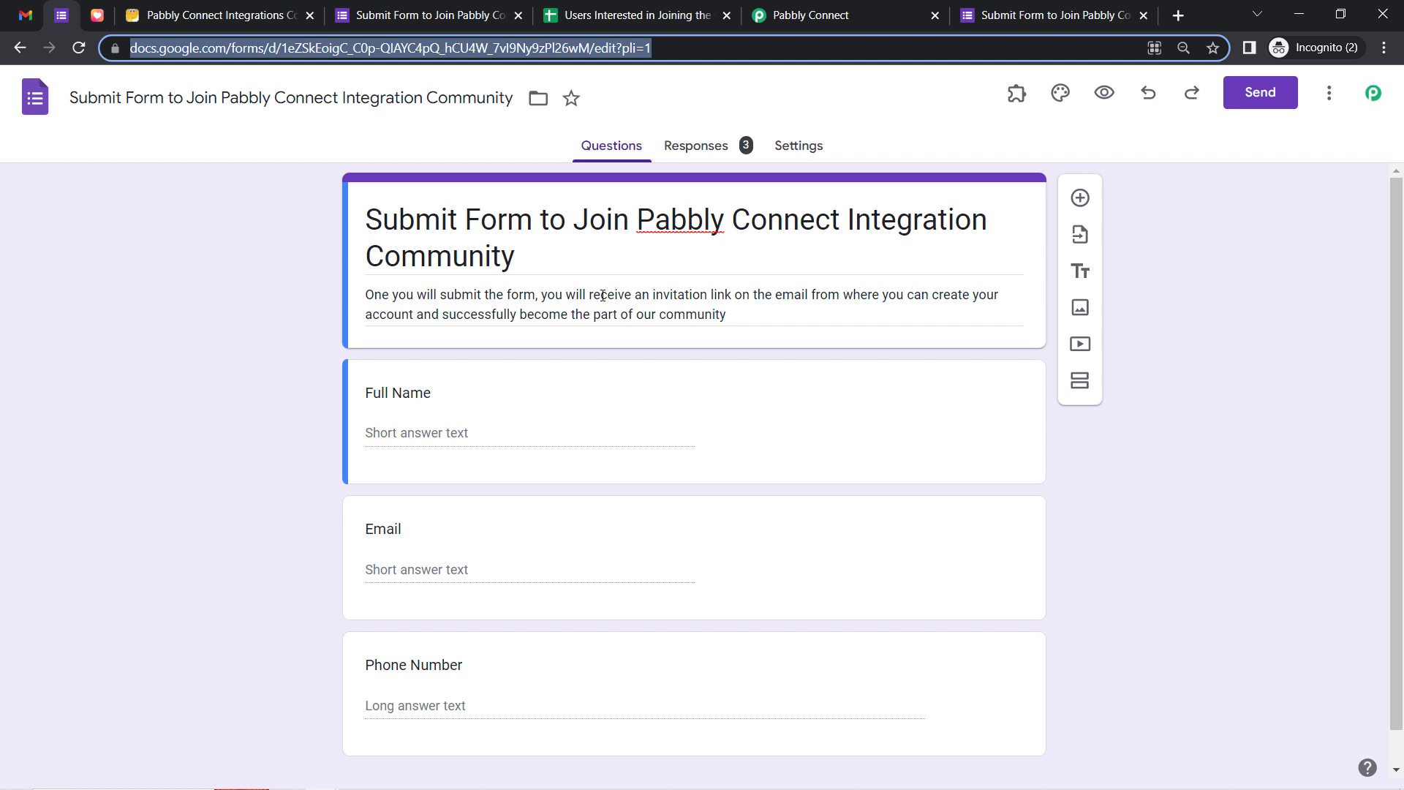
Collapse both the Google Forms trigger and Heartbeat action cards
{"action": "left_click", "coordinate": [776, 7]}
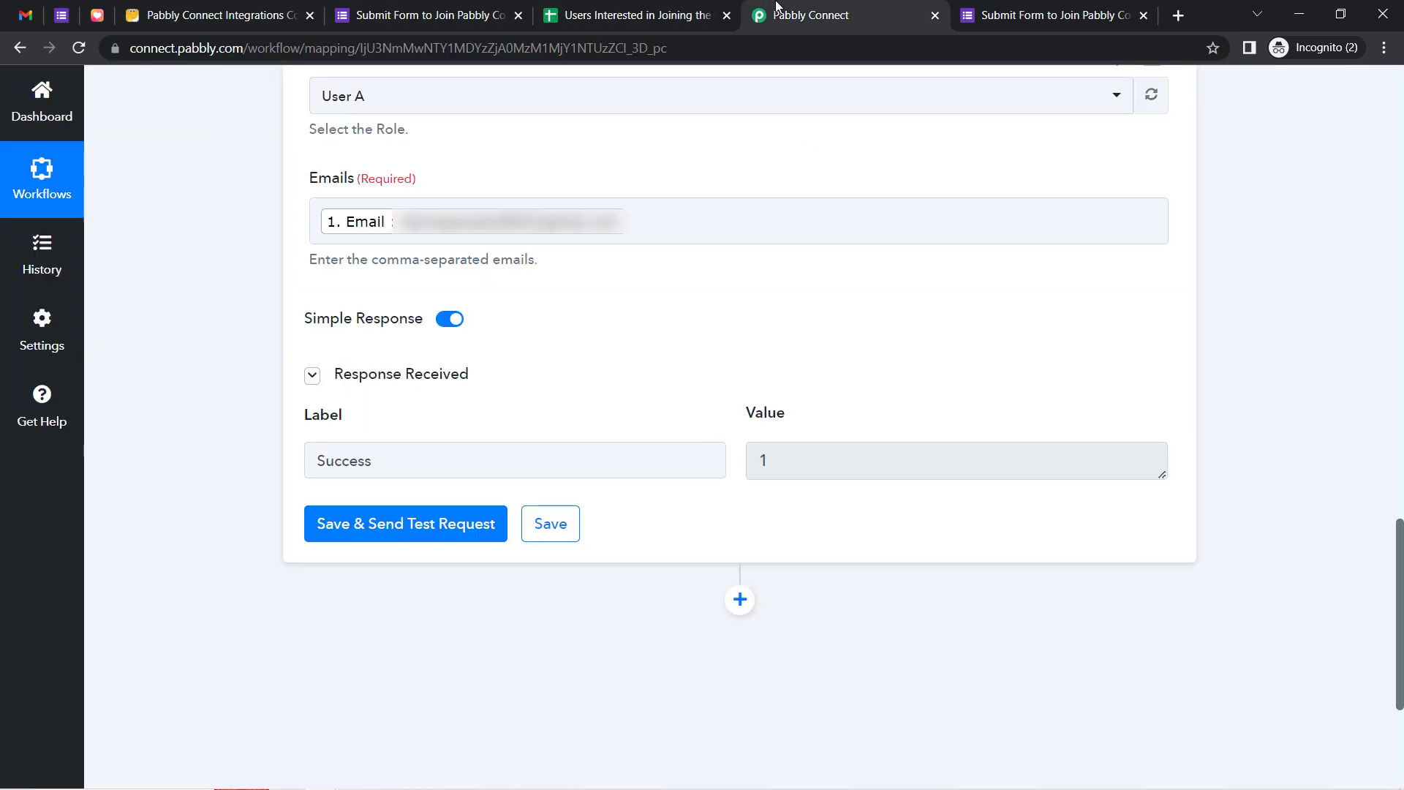
{"action": "left_click_drag", "start_coordinate": [1397, 593], "coordinate": [1360, 55]}
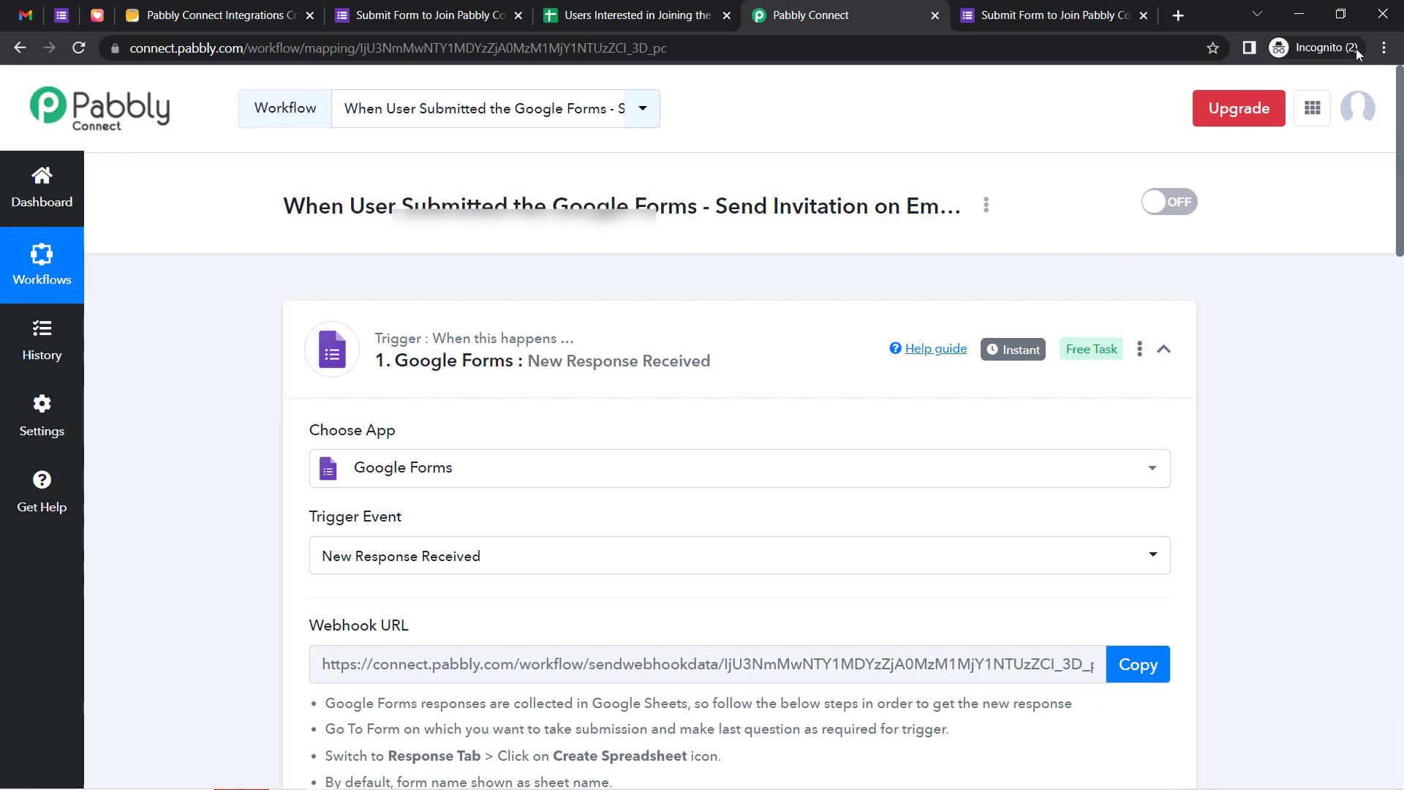
{"action": "left_click", "coordinate": [489, 348]}
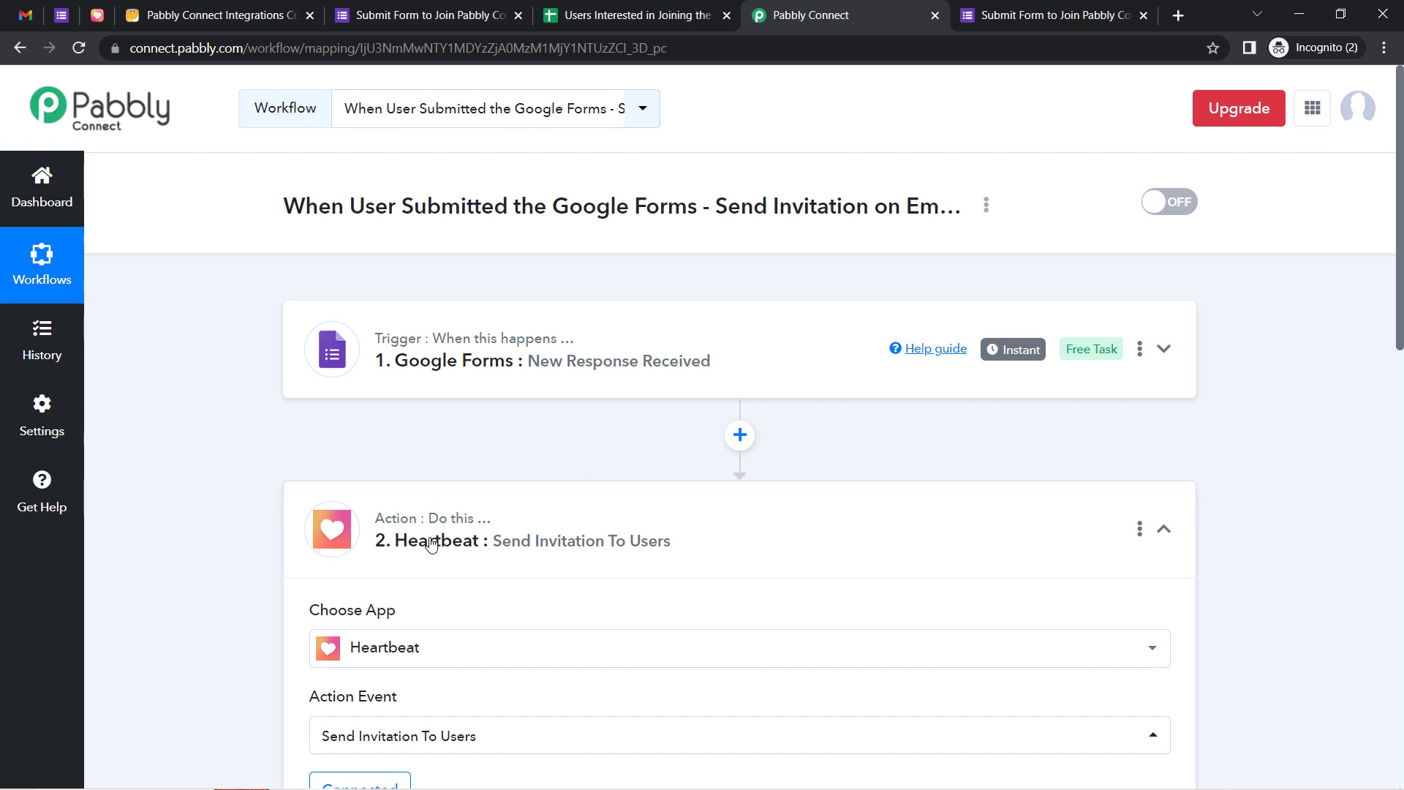
{"action": "left_click", "coordinate": [512, 540]}
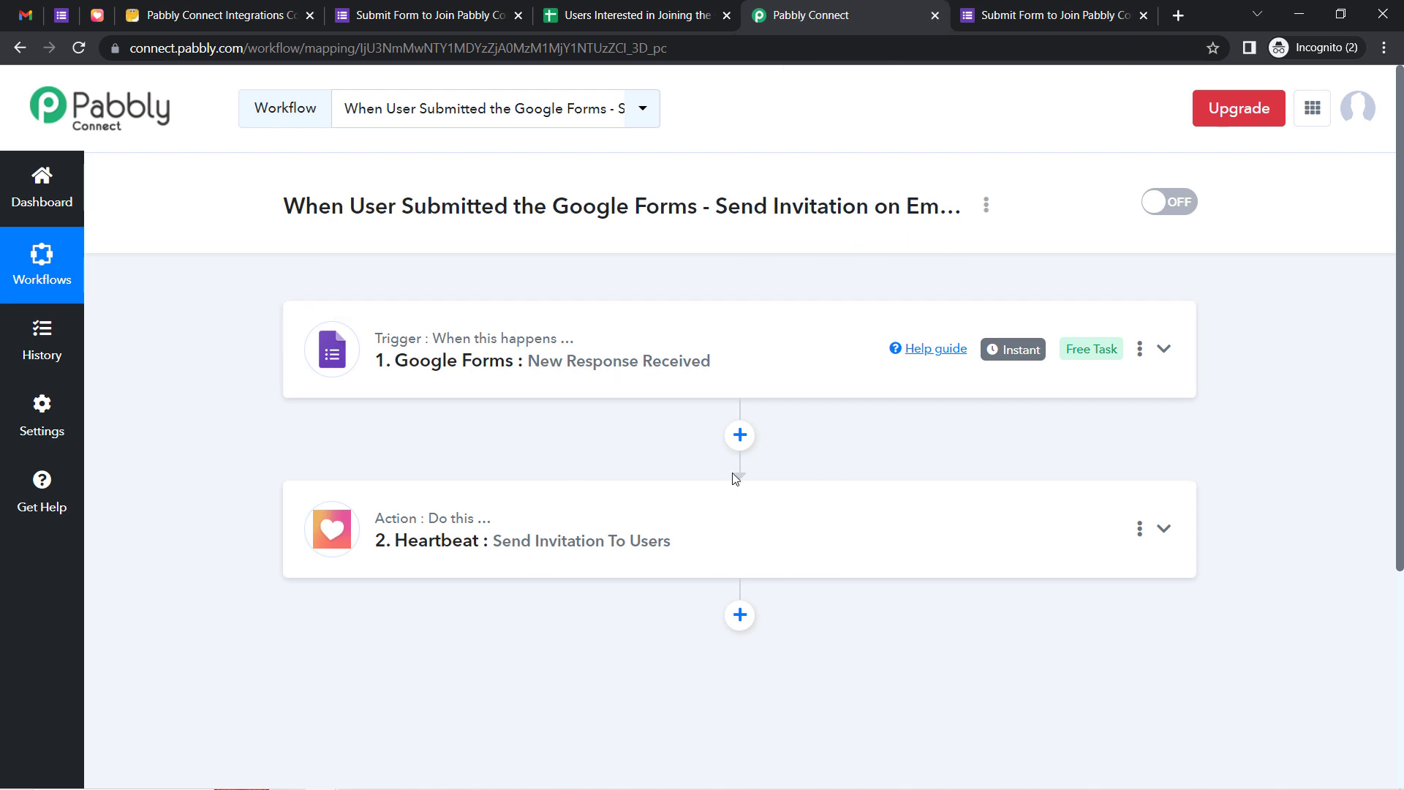
Copy the workflow's share link from the Share dialog and close it
{"action": "left_click", "coordinate": [986, 205]}
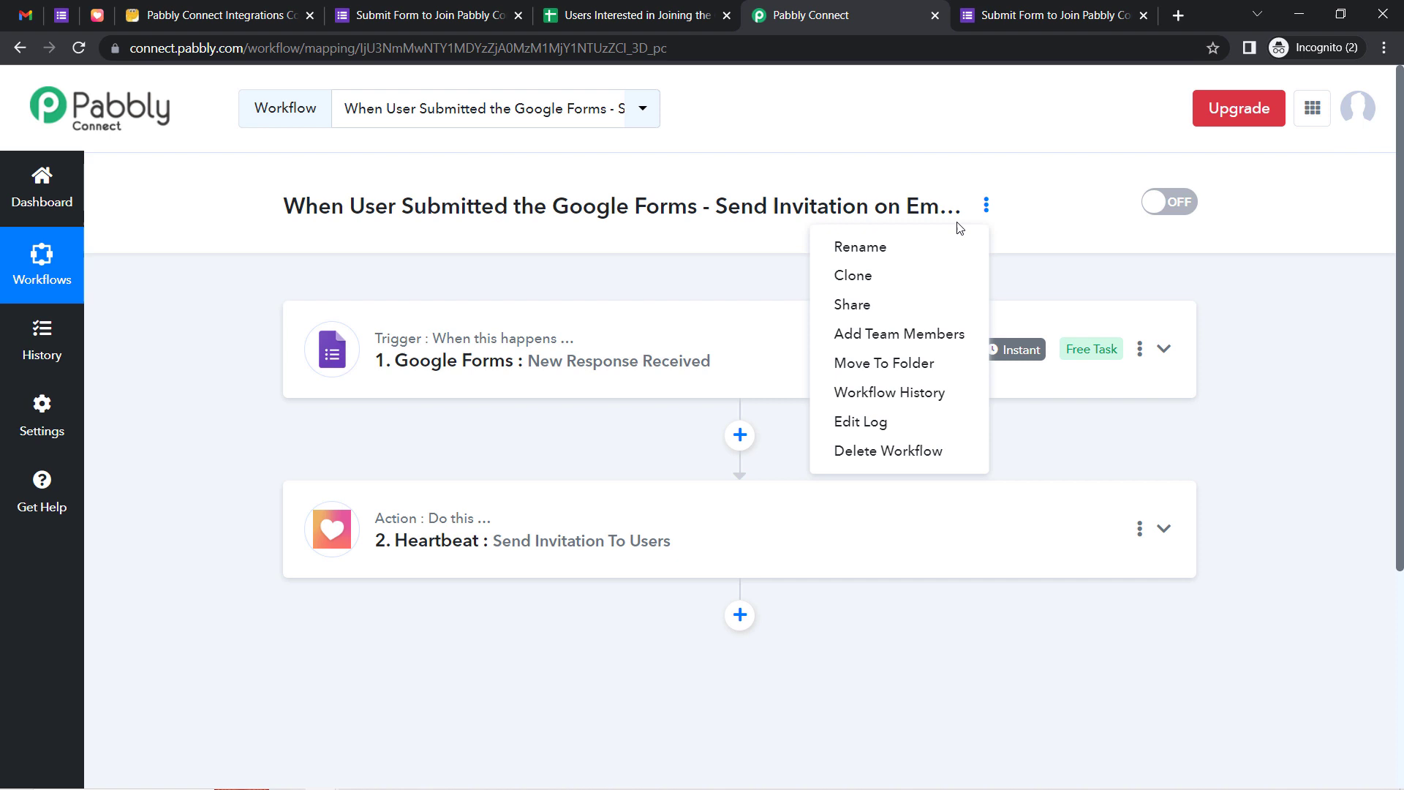
{"action": "left_click", "coordinate": [843, 319]}
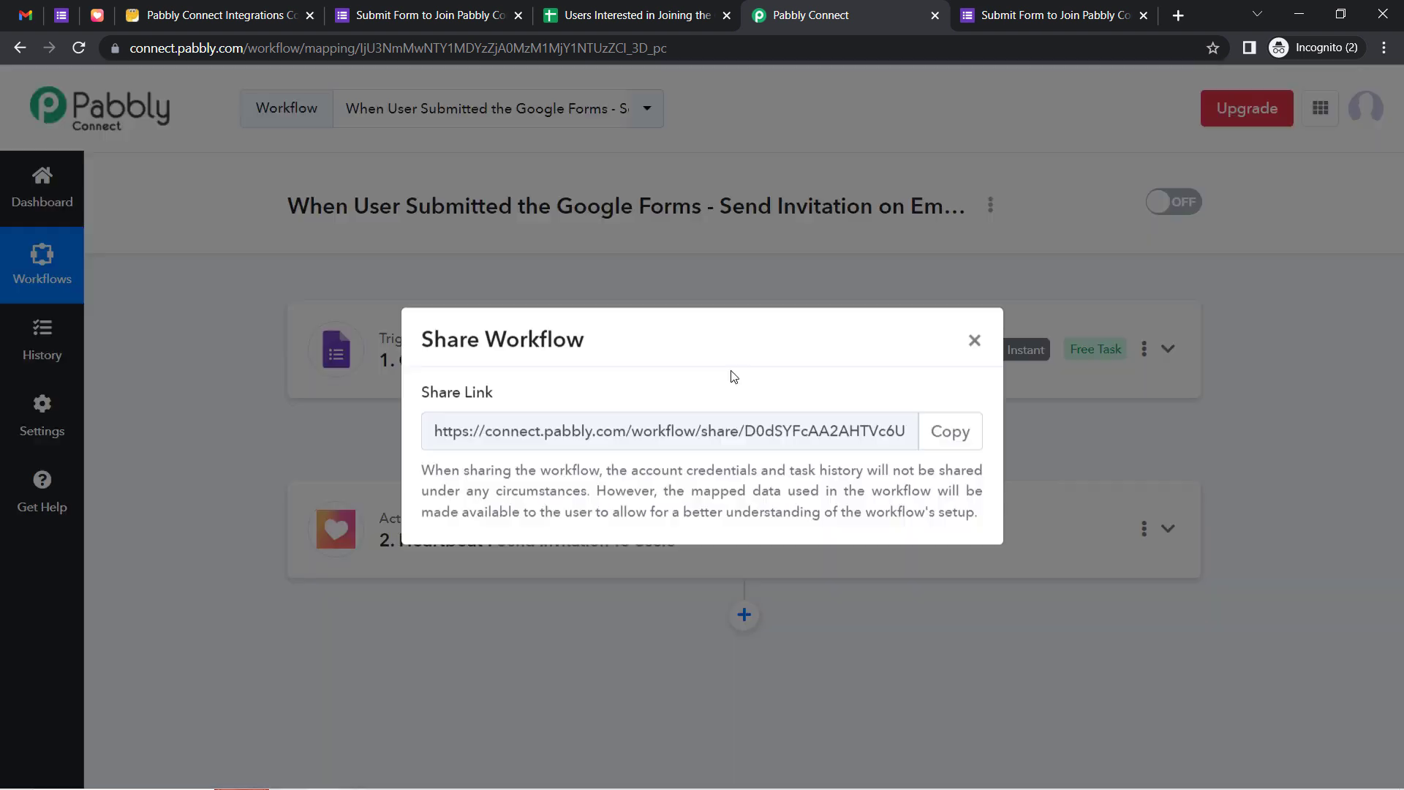
{"action": "left_click", "coordinate": [949, 432]}
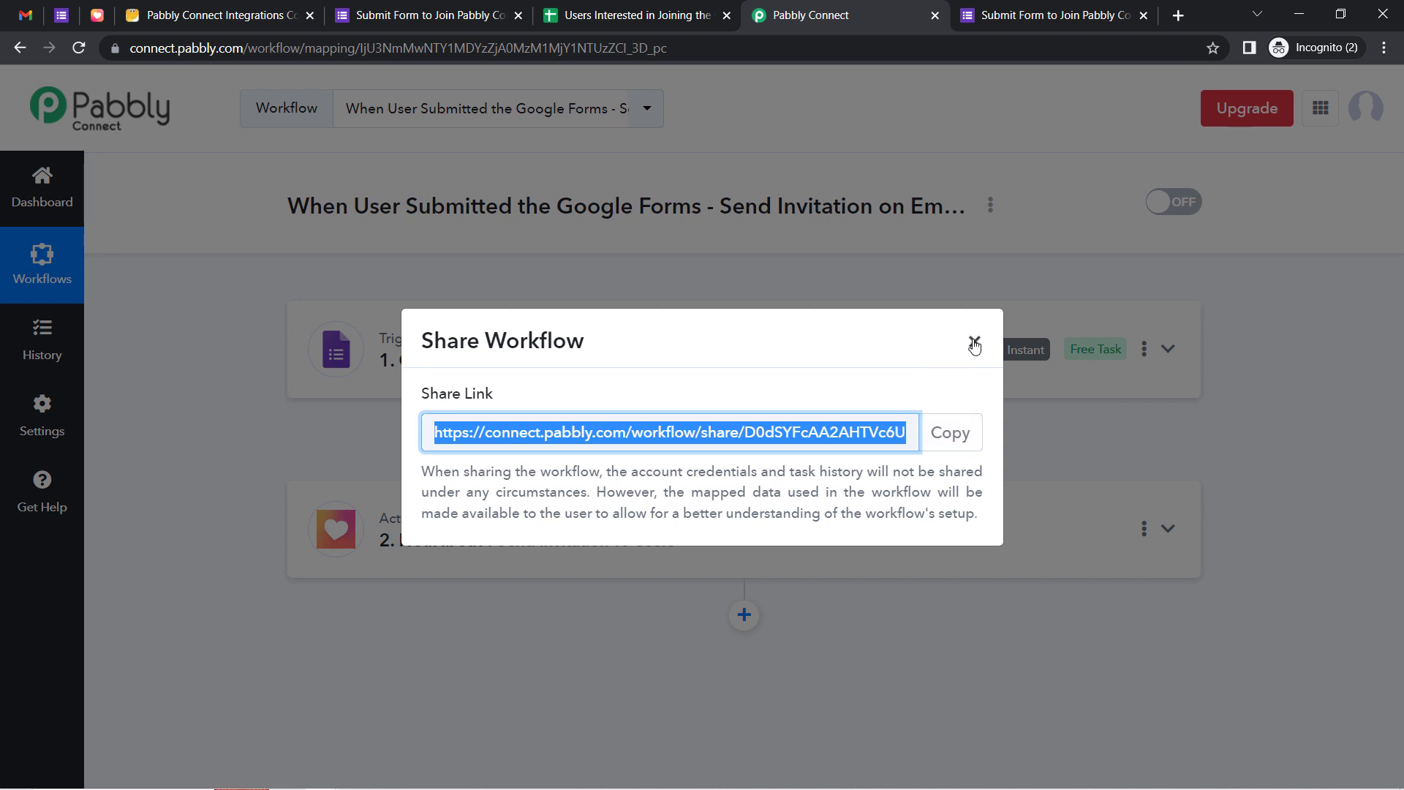
{"action": "left_click", "coordinate": [974, 342]}
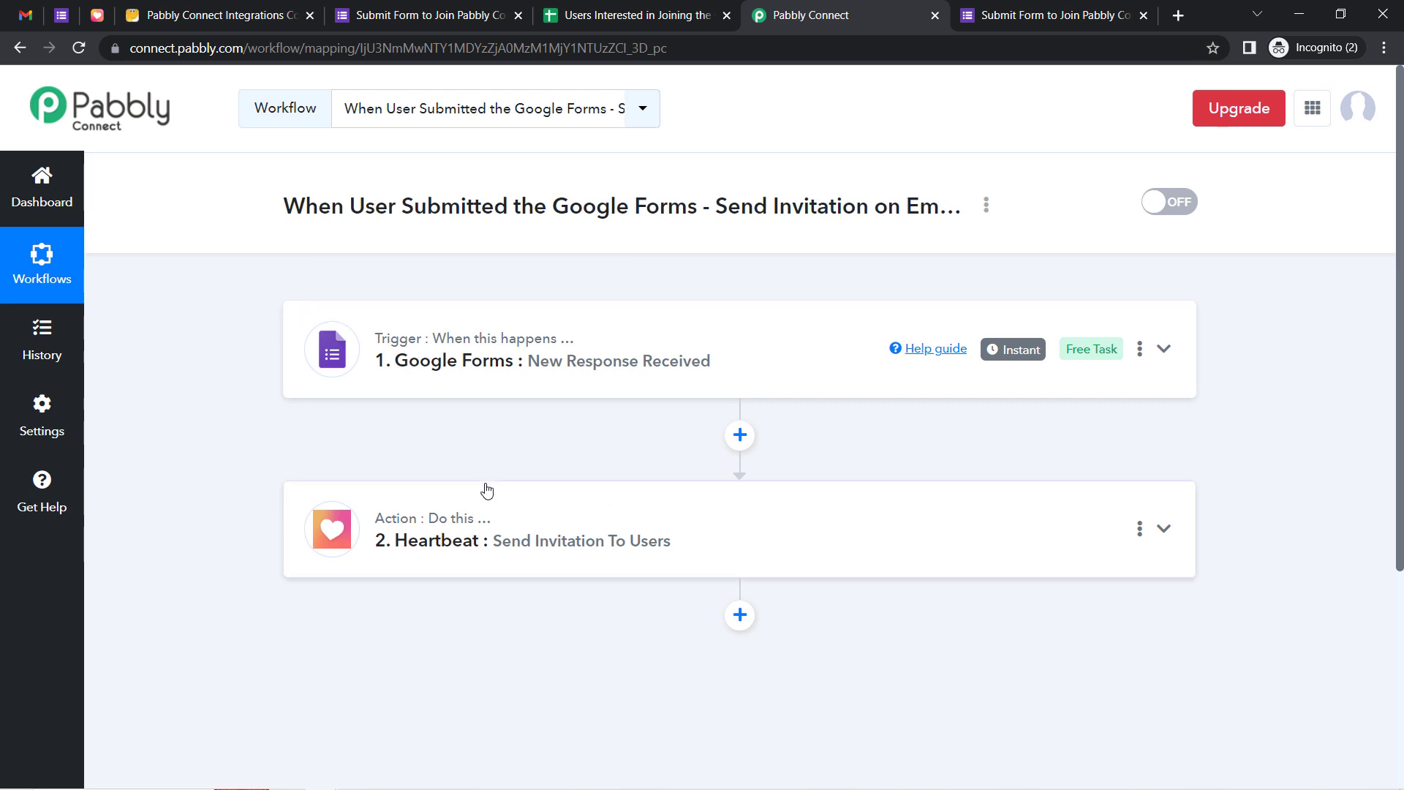
Expand the Heartbeat action to review Invitation As User A and the Email-mapped Emails field
{"action": "left_click", "coordinate": [432, 539]}
{"action": "left_click_drag", "start_coordinate": [1401, 322], "coordinate": [1396, 481]}
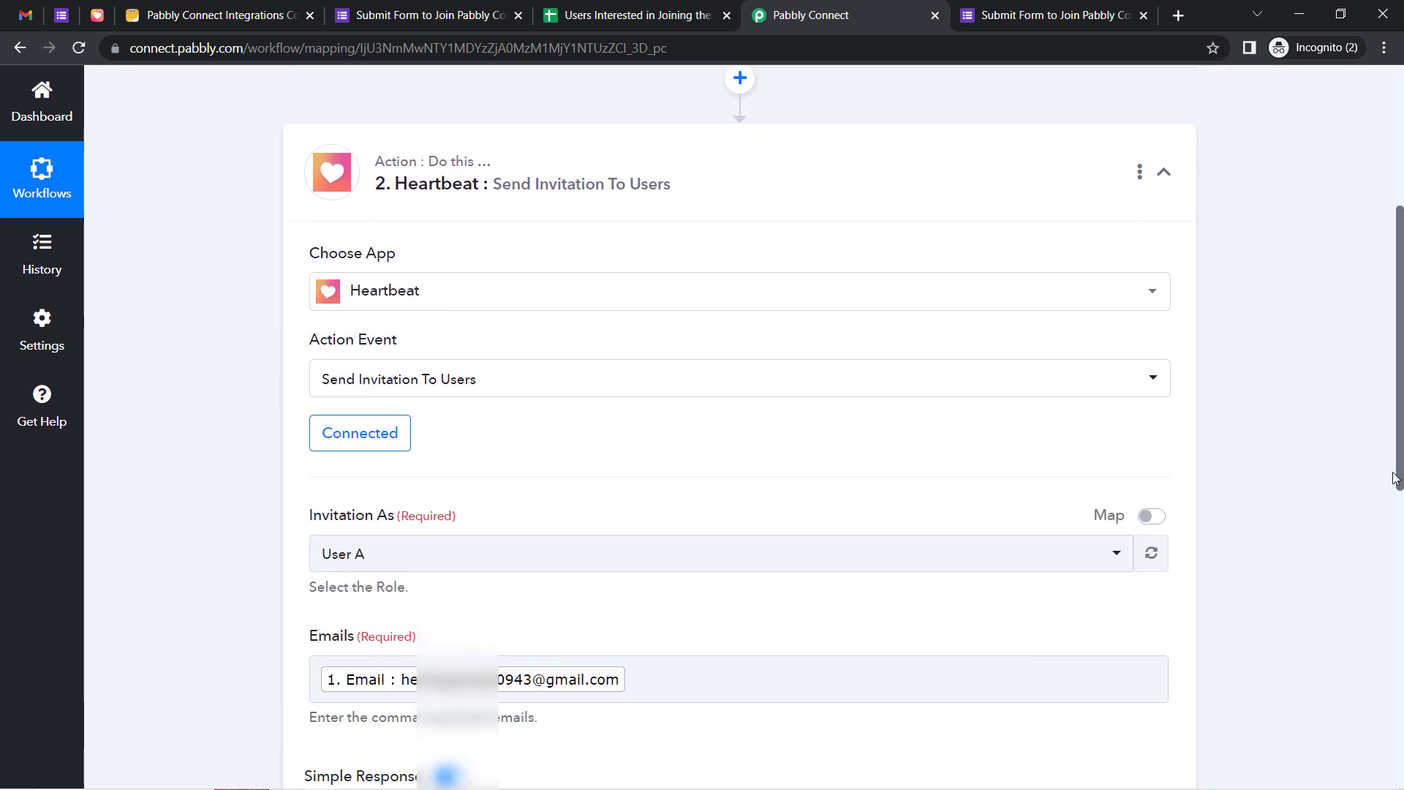
{"action": "left_click", "coordinate": [436, 630]}
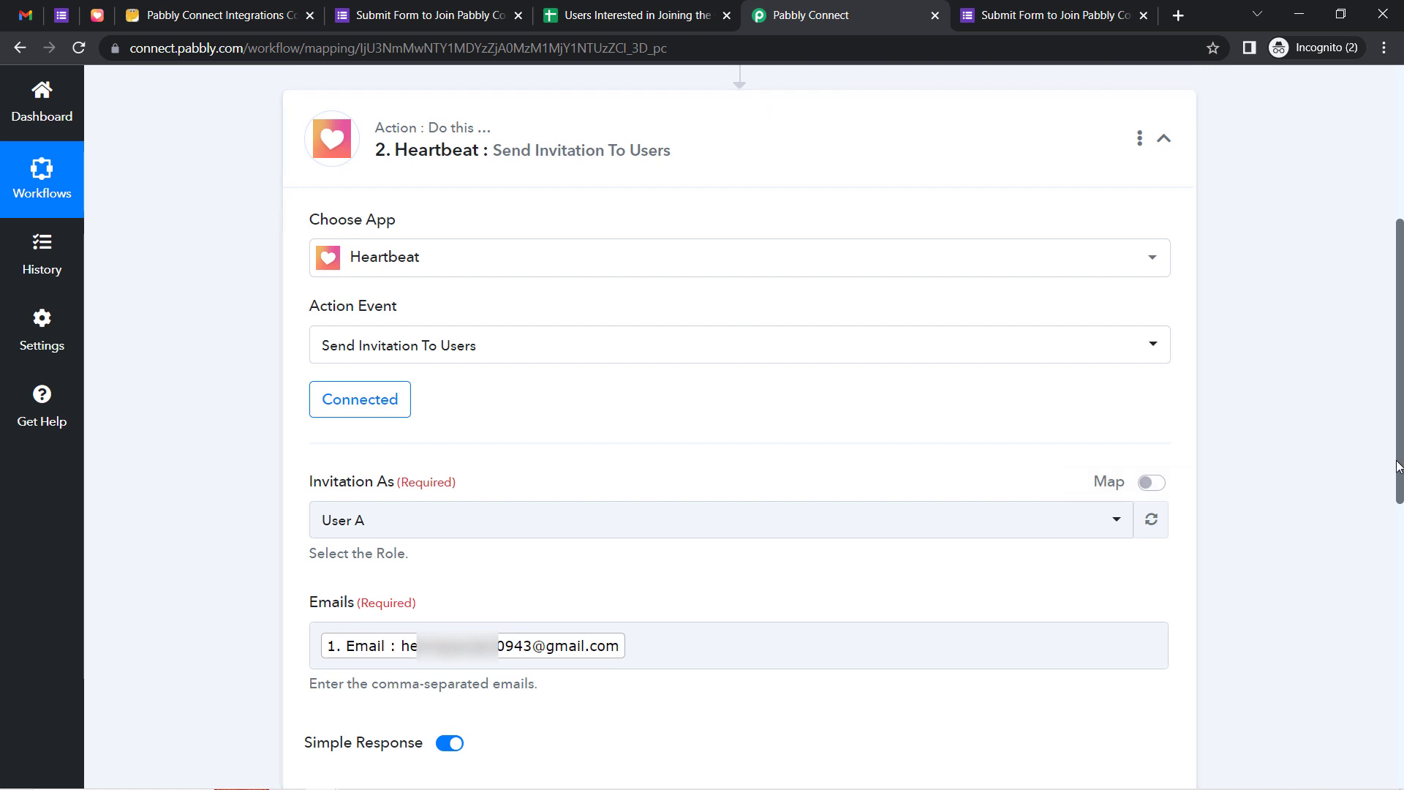
{"action": "left_click_drag", "start_coordinate": [1398, 466], "coordinate": [1395, 366]}
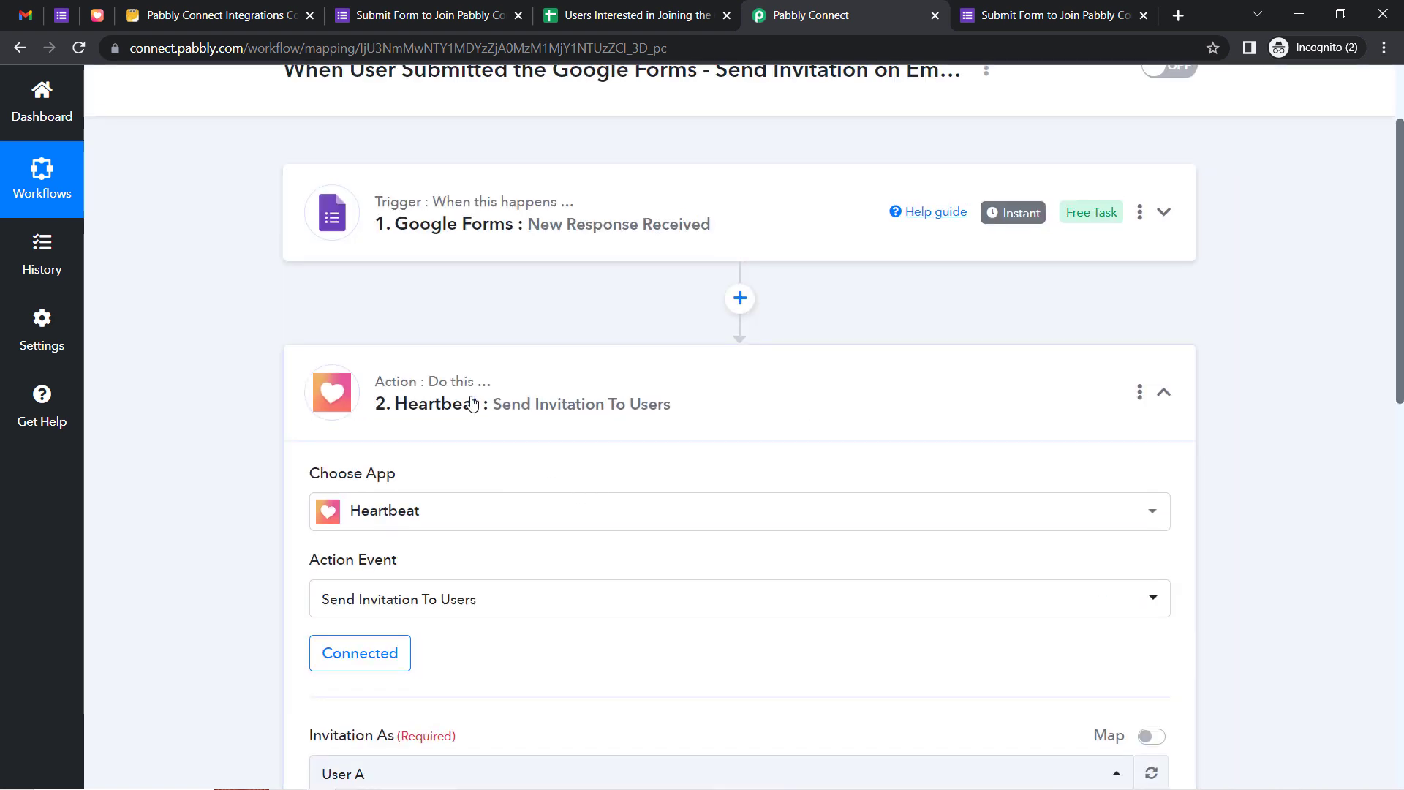